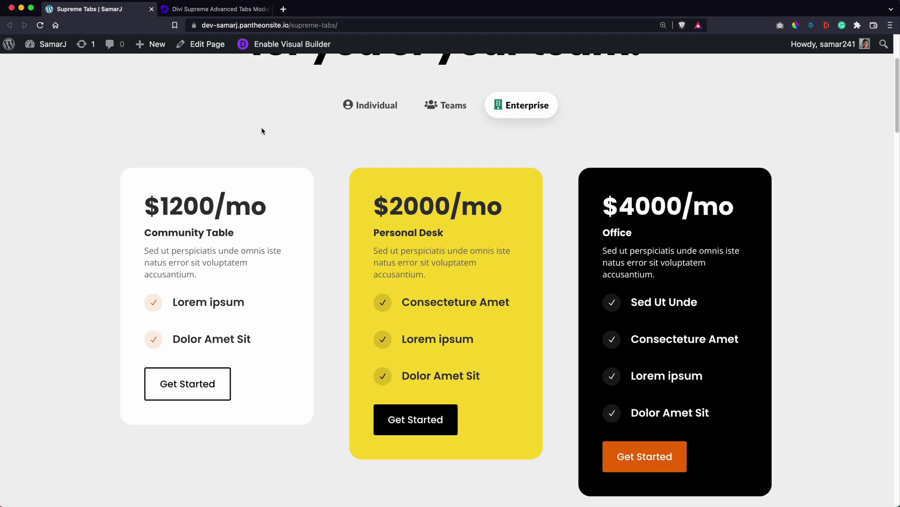
Try the Individual, Teams and Enterprise tabs, then view monthly prices on the Divi Supreme demo
{"action": "left_click", "coordinate": [370, 114]}
{"action": "left_click", "coordinate": [439, 112]}
{"action": "left_click", "coordinate": [553, 108]}
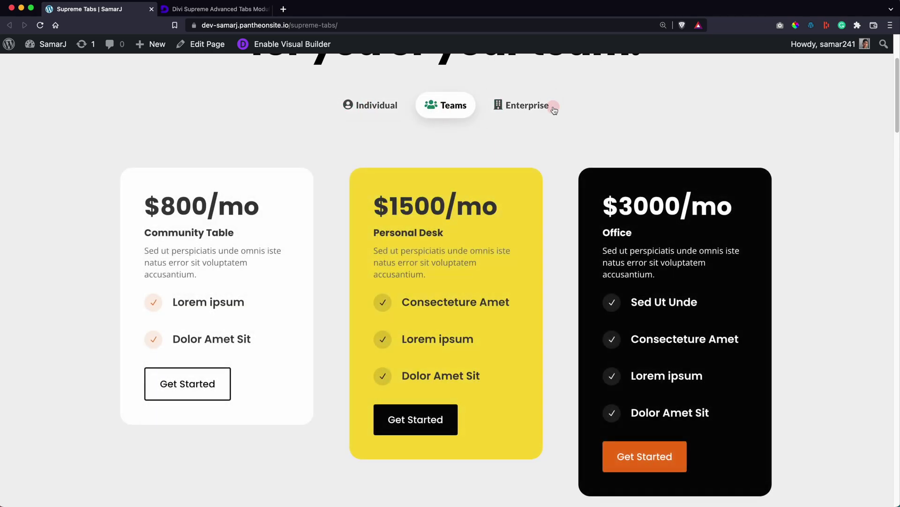
{"action": "key", "text": "ctrl+Tab"}
{"action": "left_click", "coordinate": [379, 232]}
Show biyearly prices, then try the Get In Touch, Get Required Info and Start Working vertical tabs
{"action": "left_click", "coordinate": [451, 236]}
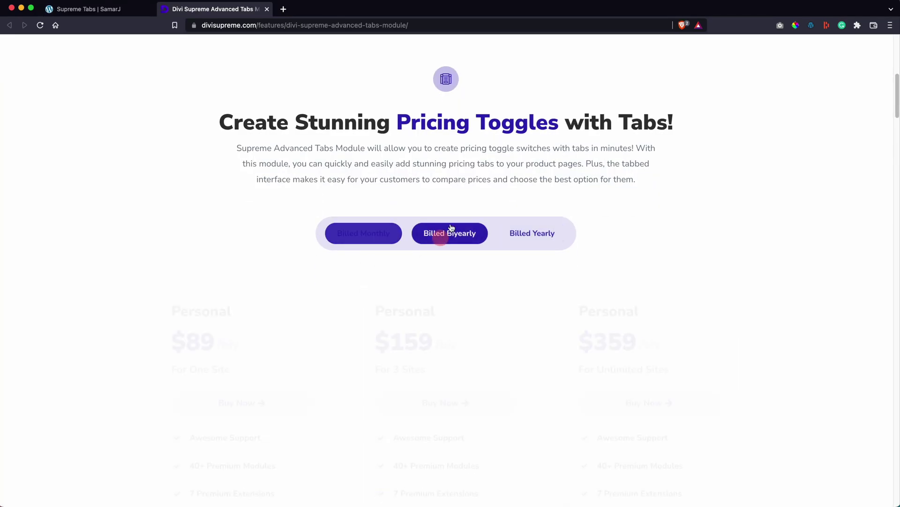
{"action": "scroll", "coordinate": [600, 183], "scroll_direction": "down", "scroll_amount": 3}
{"action": "scroll", "coordinate": [600, 183], "scroll_direction": "down", "scroll_amount": 15}
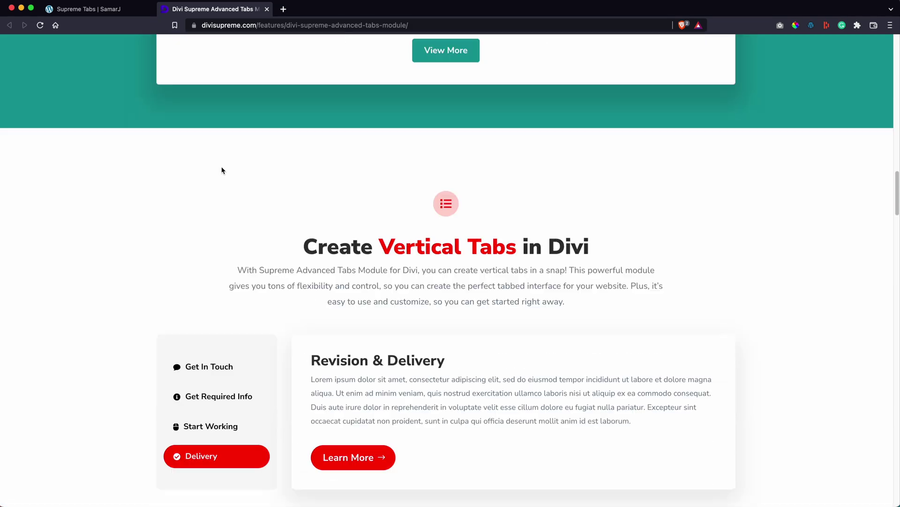
{"action": "left_click", "coordinate": [243, 286]}
{"action": "left_click", "coordinate": [243, 311]}
{"action": "left_click", "coordinate": [233, 338]}
{"action": "scroll", "coordinate": [390, 140], "scroll_direction": "down", "scroll_amount": 10}
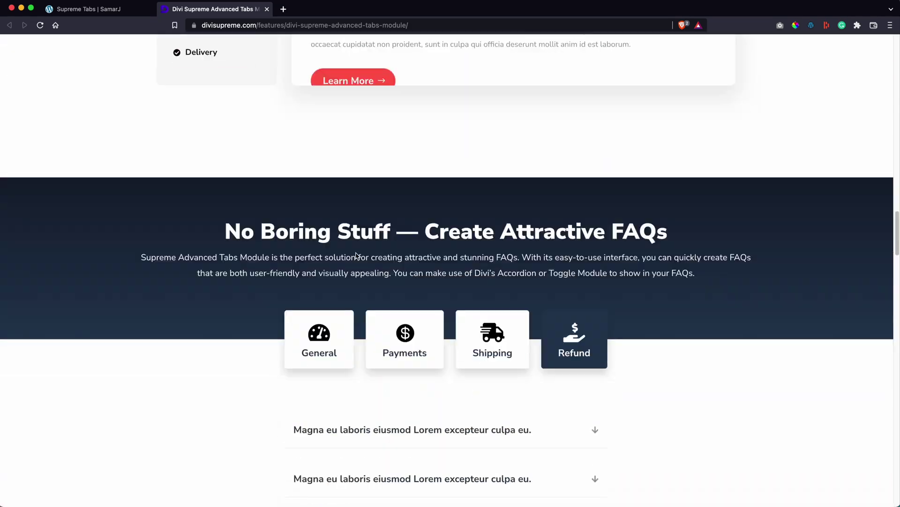
Switch the FAQ tabs between Payments, General and Shipping questions
{"action": "left_click", "coordinate": [396, 123]}
{"action": "left_click", "coordinate": [318, 115]}
{"action": "left_click", "coordinate": [489, 123]}
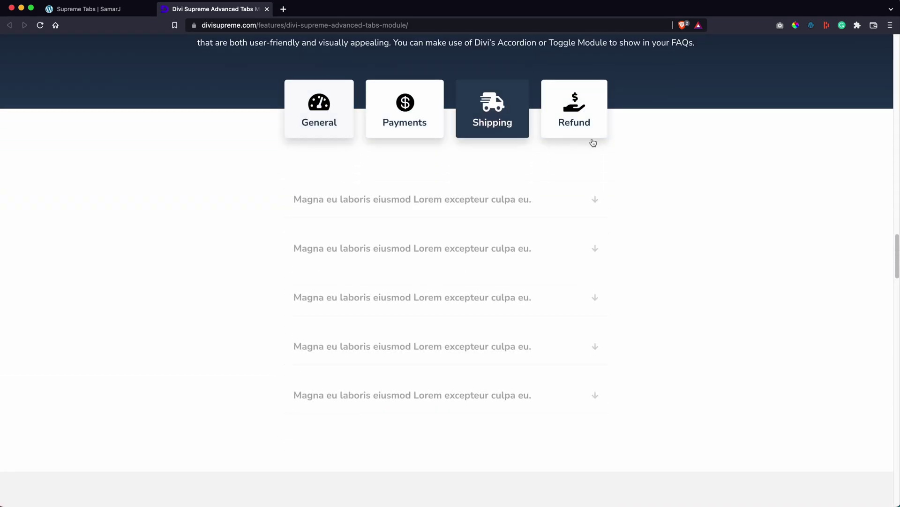
{"action": "scroll", "coordinate": [498, 184], "scroll_direction": "down", "scroll_amount": 8}
{"action": "scroll", "coordinate": [237, 197], "scroll_direction": "down", "scroll_amount": 2}
Try the Supreme Popups, Scheduled Element, Easy Theme Builder and Custom Attributes showcase tabs
{"action": "left_click", "coordinate": [186, 234]}
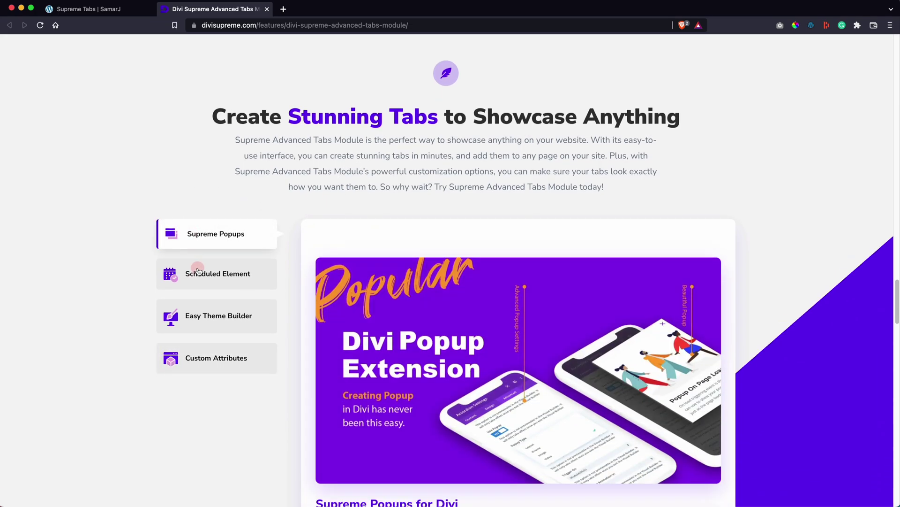
{"action": "left_click", "coordinate": [188, 274]}
{"action": "left_click", "coordinate": [188, 315]}
{"action": "left_click", "coordinate": [192, 357]}
{"action": "scroll", "coordinate": [211, 141], "scroll_direction": "down", "scroll_amount": 2}
{"action": "scroll", "coordinate": [212, 140], "scroll_direction": "down", "scroll_amount": 20}
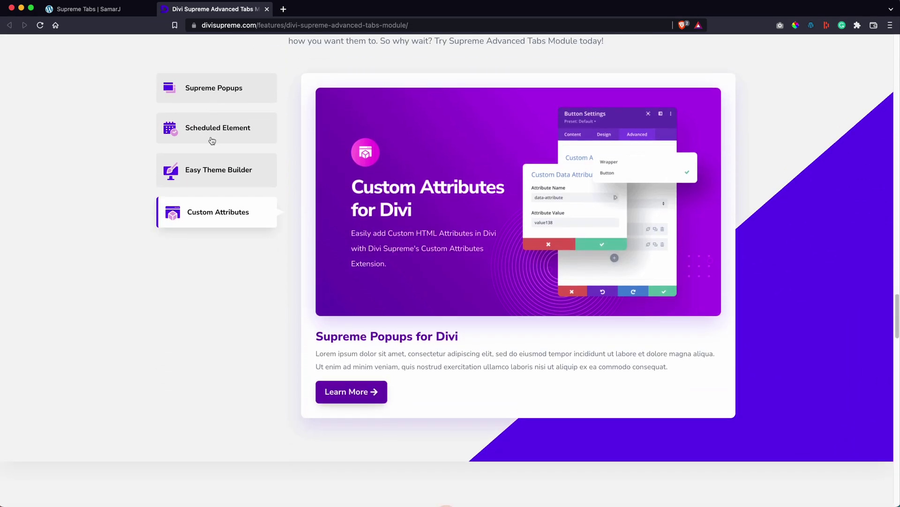
{"action": "scroll", "coordinate": [399, 233], "scroll_direction": "up", "scroll_amount": 20}
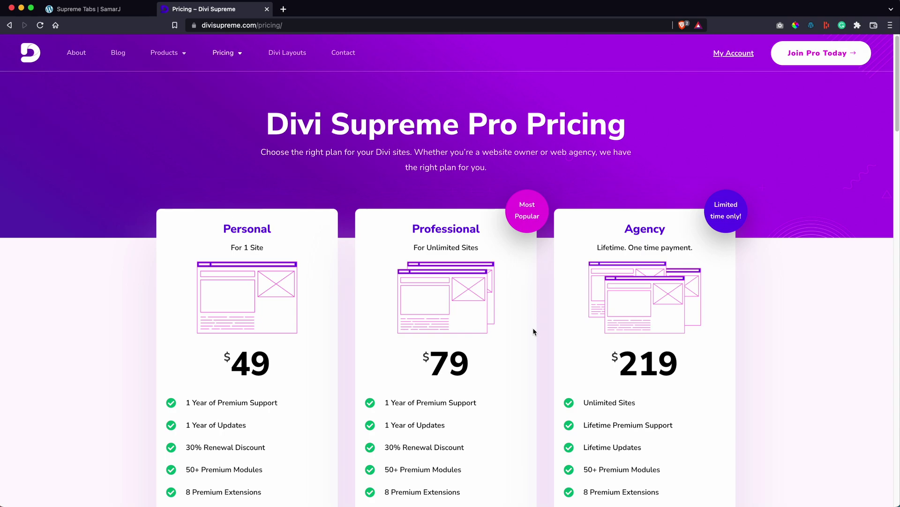
Add the Agency plan to the cart and apply the discount coupon code, reaching $197.10
{"action": "scroll", "coordinate": [533, 331], "scroll_direction": "down", "scroll_amount": 5}
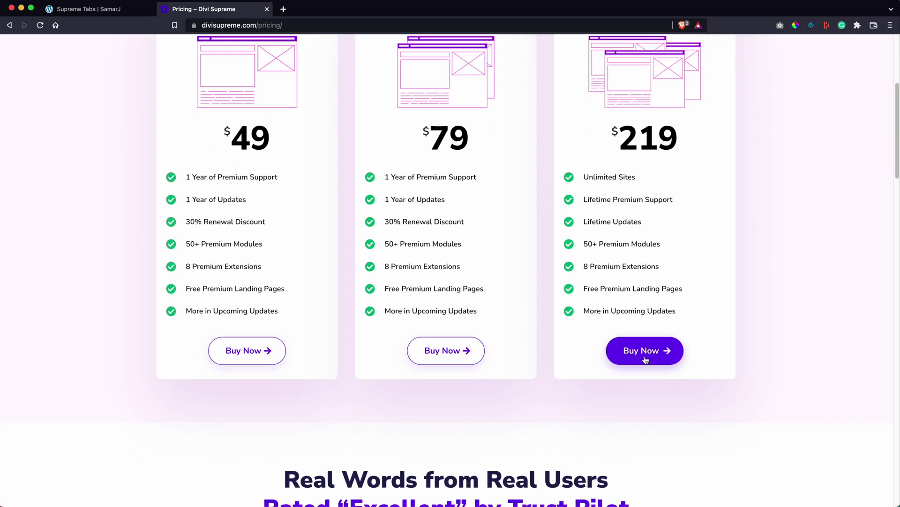
{"action": "left_click", "coordinate": [644, 355]}
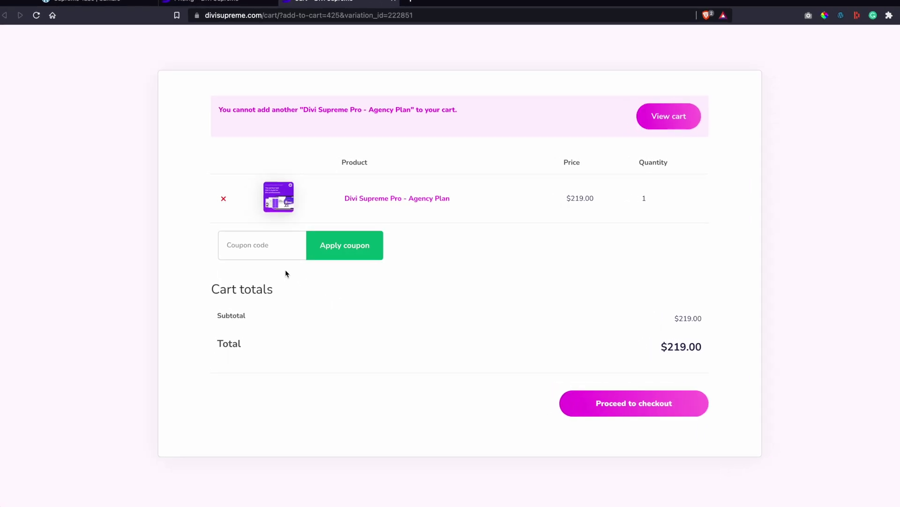
{"action": "left_click", "coordinate": [269, 247]}
{"action": "type", "text": "samar"}
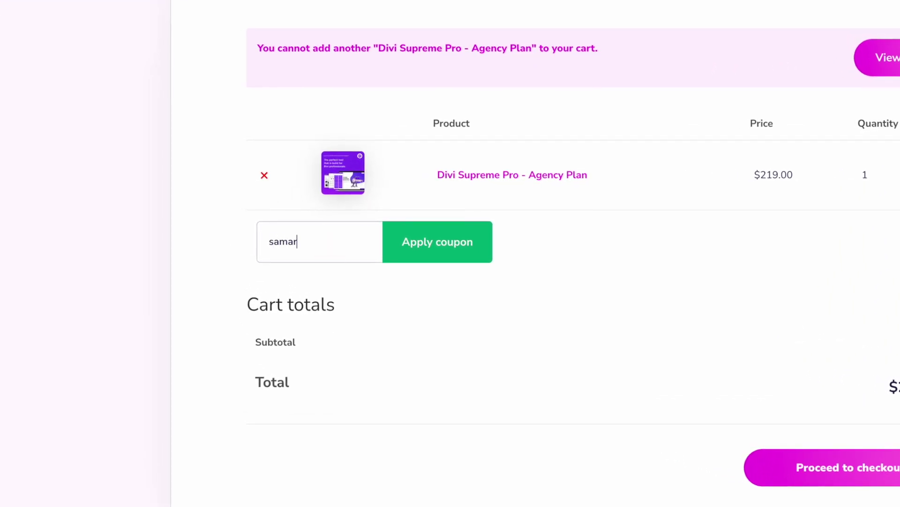
{"action": "type", "text": "j10"}
{"action": "key", "text": "Return"}
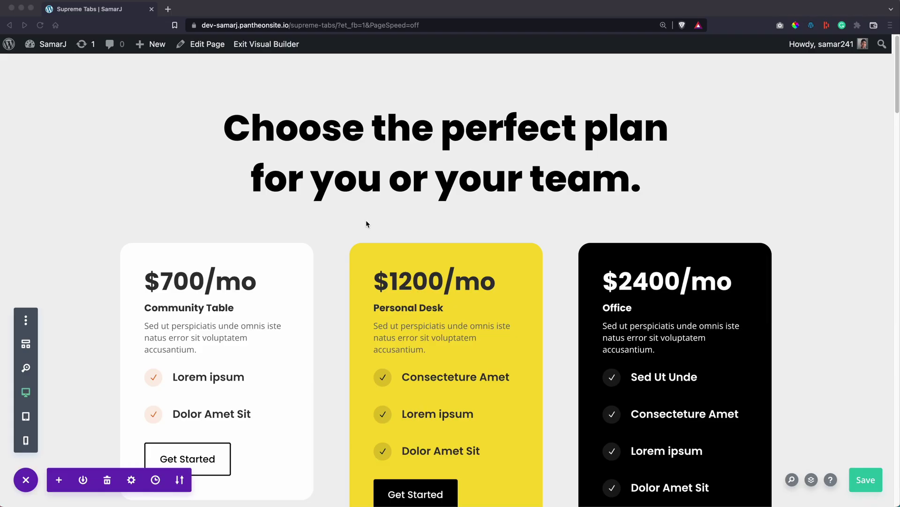
{"action": "scroll", "coordinate": [366, 224], "scroll_direction": "down", "scroll_amount": 2}
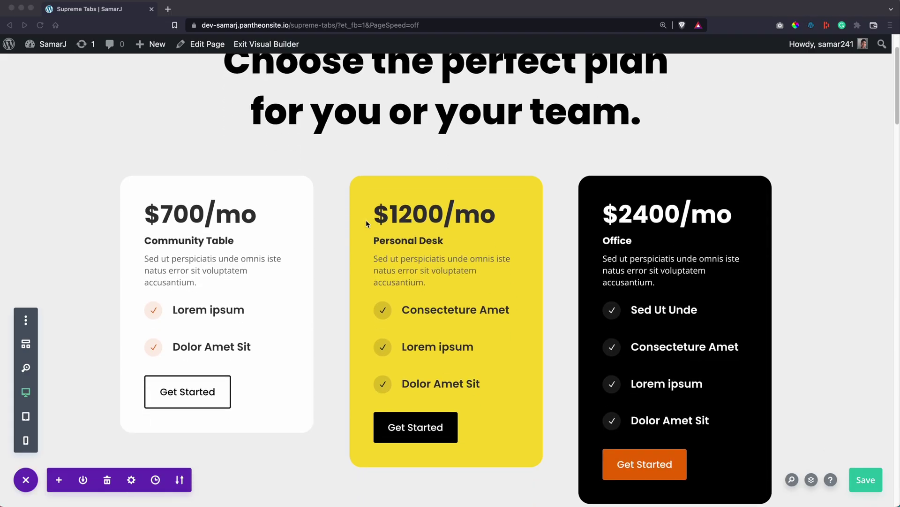
{"action": "left_click", "coordinate": [343, 231]}
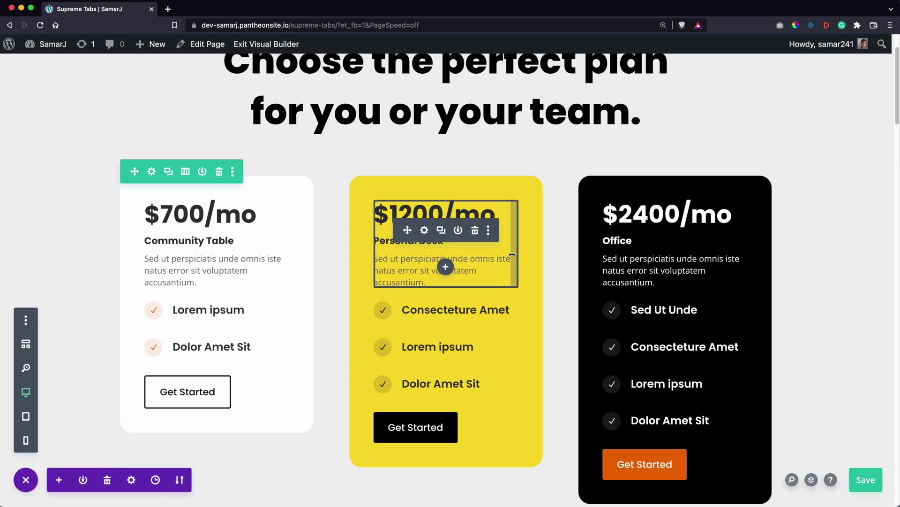
{"action": "scroll", "coordinate": [508, 255], "scroll_direction": "down", "scroll_amount": 2}
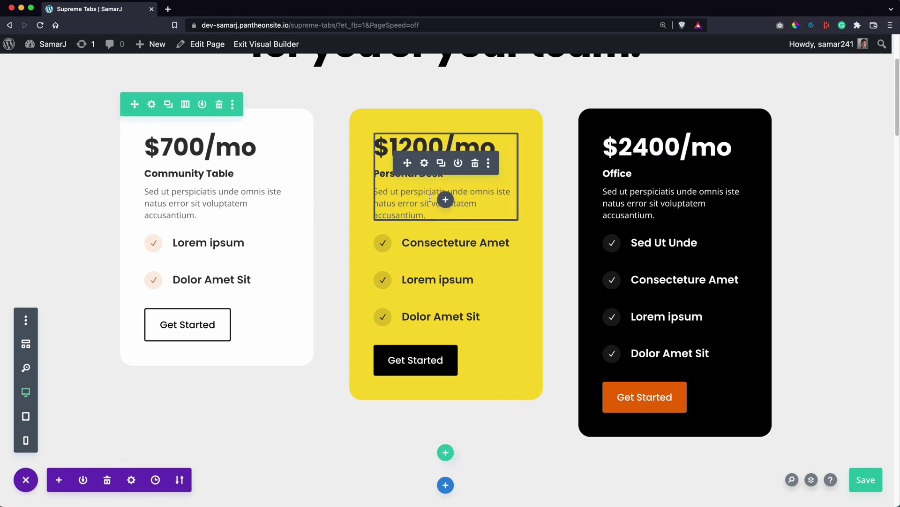
{"action": "left_click", "coordinate": [58, 480]}
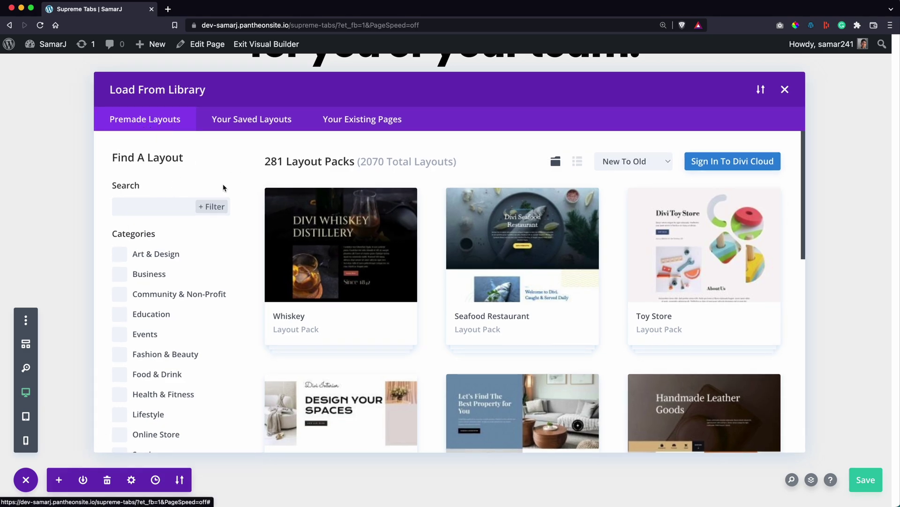
{"action": "left_click", "coordinate": [158, 210]}
{"action": "type", "text": "pricin"}
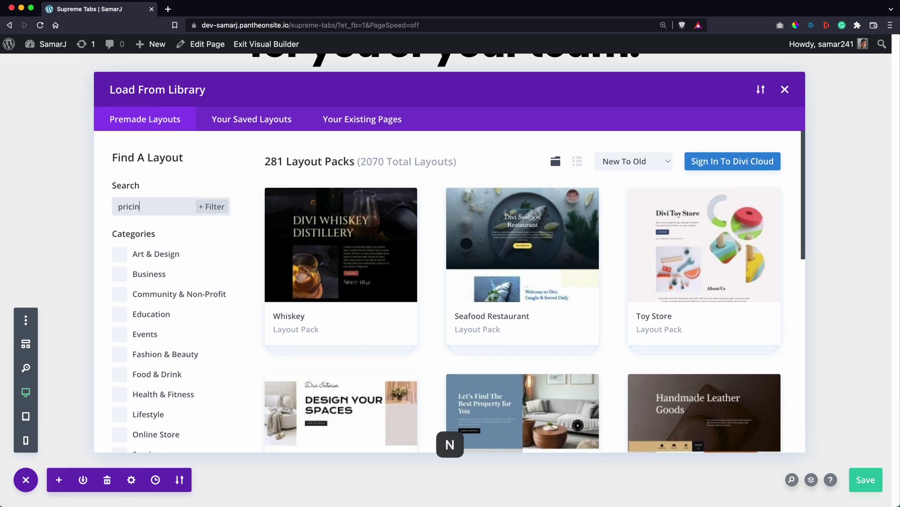
{"action": "type", "text": "g"}
{"action": "scroll", "coordinate": [528, 192], "scroll_direction": "down", "scroll_amount": 10}
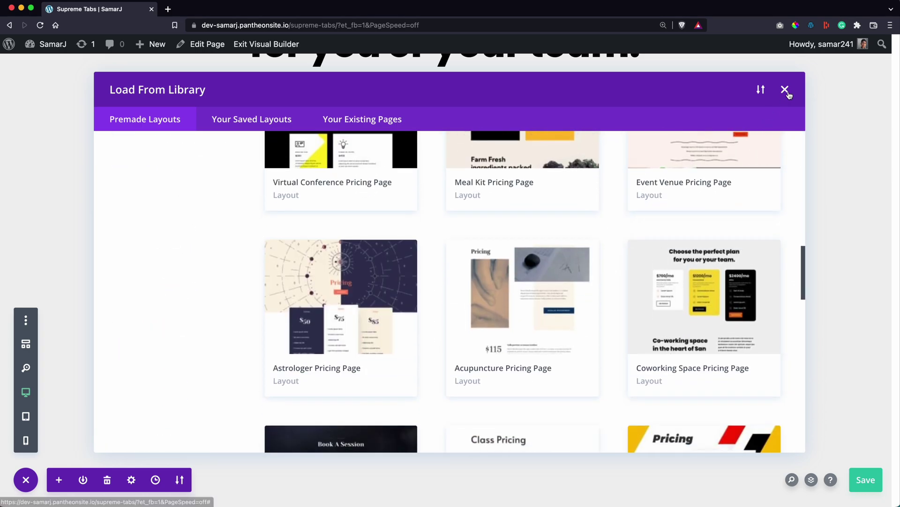
{"action": "left_click", "coordinate": [674, 314]}
{"action": "scroll", "coordinate": [338, 194], "scroll_direction": "down", "scroll_amount": 3}
Duplicate the $700/$1200/$2400 pricing row and select the copy's $700 price text
{"action": "left_click", "coordinate": [168, 94]}
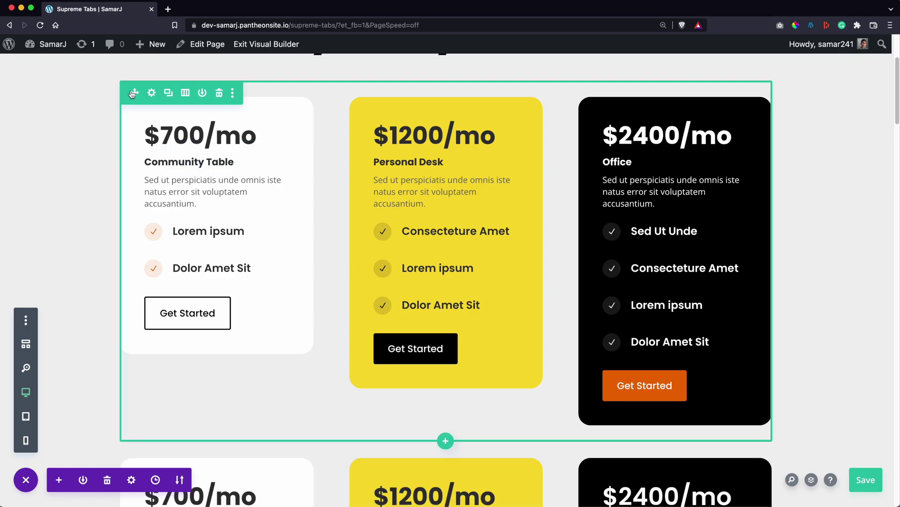
{"action": "scroll", "coordinate": [173, 245], "scroll_direction": "down", "scroll_amount": 5}
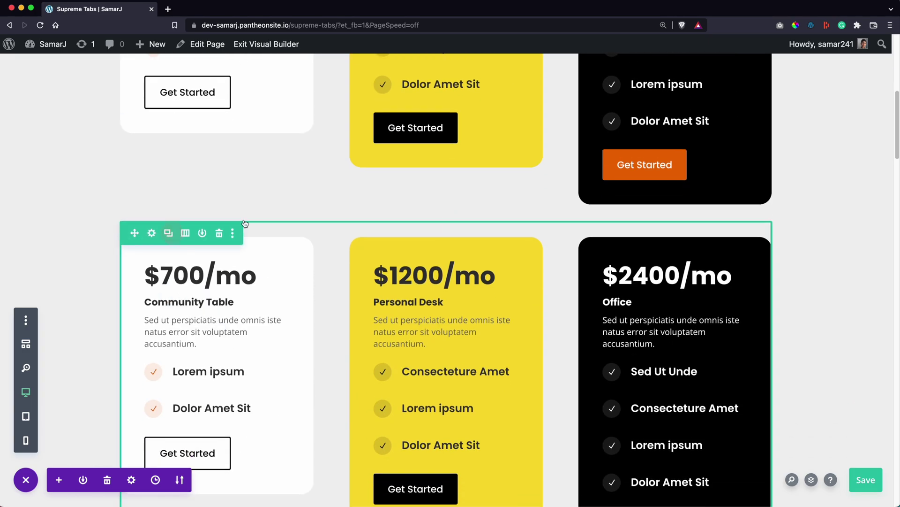
{"action": "scroll", "coordinate": [448, 206], "scroll_direction": "down", "scroll_amount": 8}
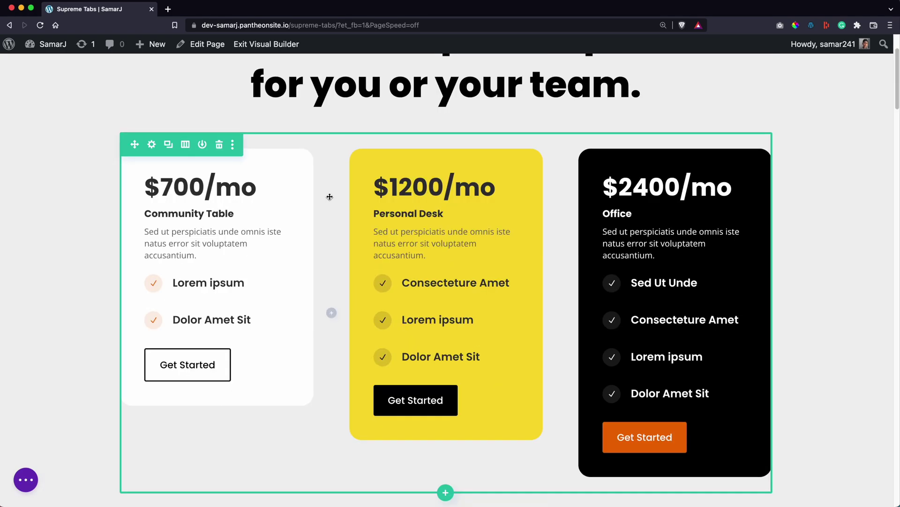
{"action": "scroll", "coordinate": [411, 193], "scroll_direction": "down", "scroll_amount": 8}
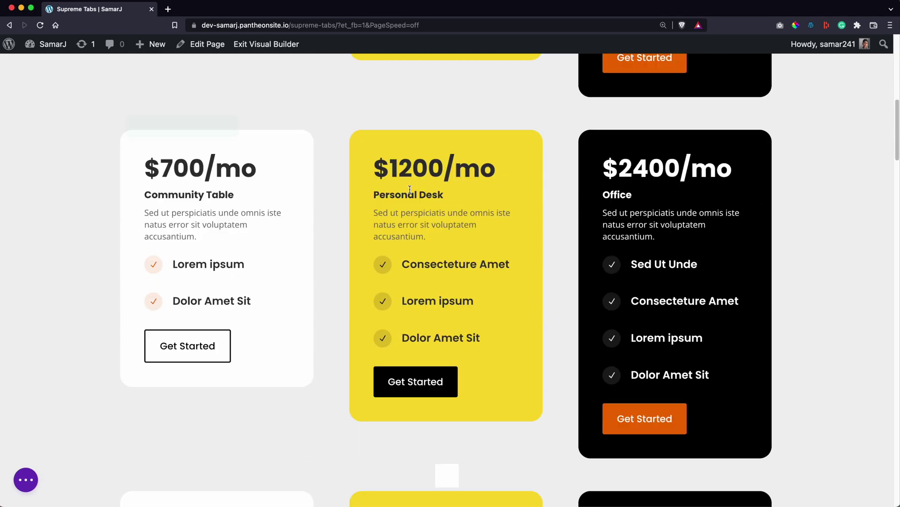
{"action": "scroll", "coordinate": [411, 193], "scroll_direction": "down", "scroll_amount": 7}
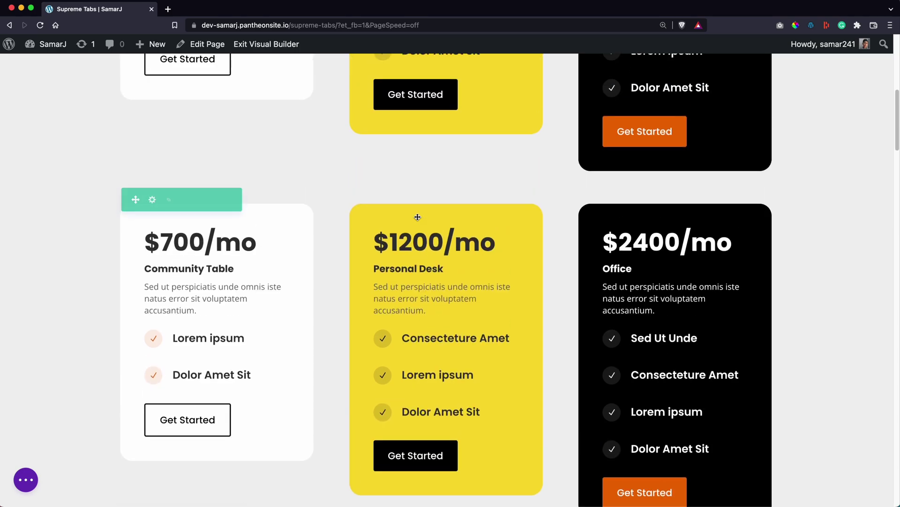
{"action": "scroll", "coordinate": [513, 235], "scroll_direction": "up", "scroll_amount": 2}
{"action": "scroll", "coordinate": [514, 235], "scroll_direction": "up", "scroll_amount": 5}
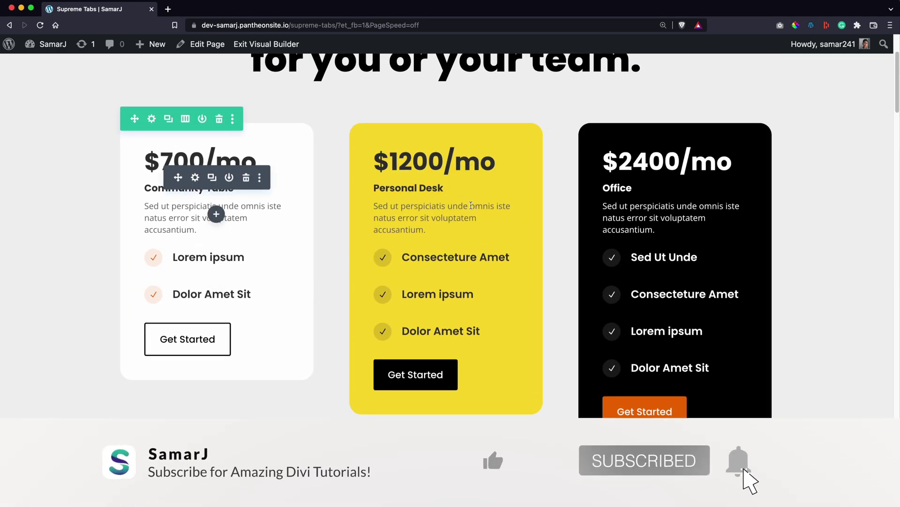
{"action": "scroll", "coordinate": [474, 225], "scroll_direction": "down", "scroll_amount": 6}
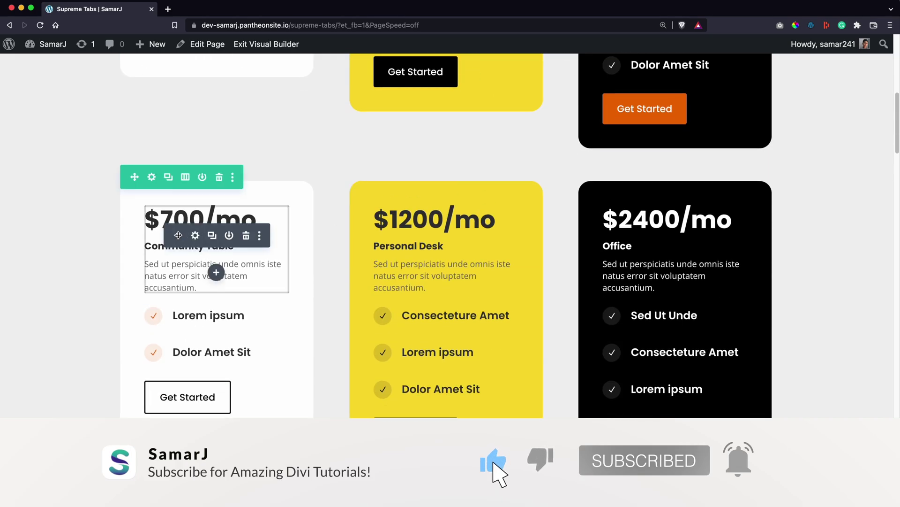
{"action": "left_click", "coordinate": [170, 217]}
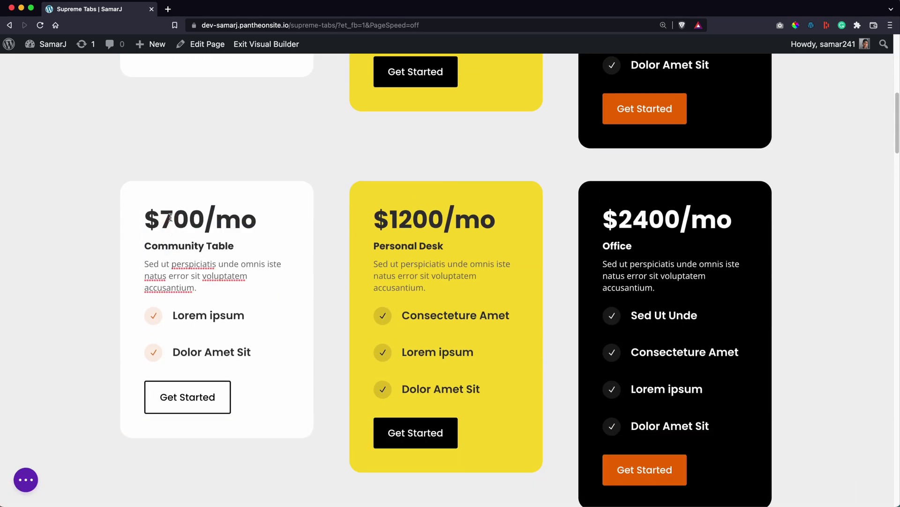
Change the second row's prices to $800, $1500 and $3000 per month
{"action": "key", "text": "BackSpace"}
{"action": "type", "text": "8"}
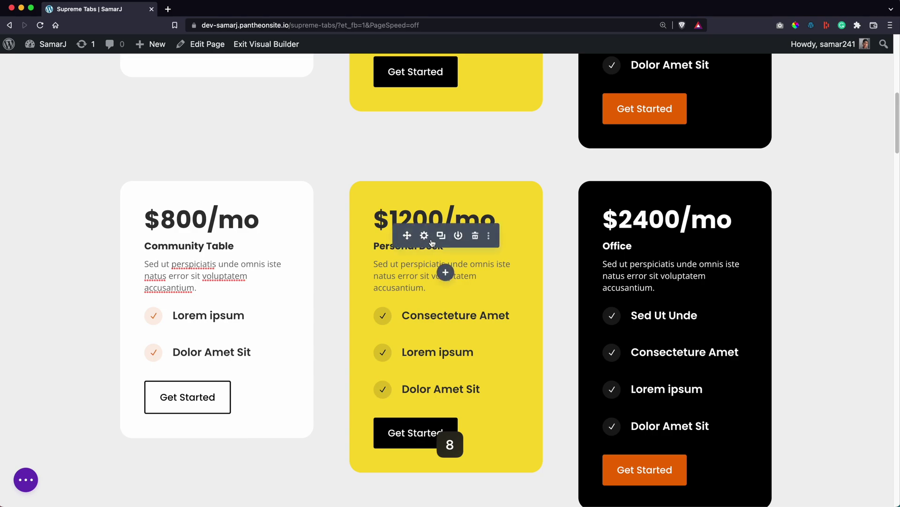
{"action": "left_click", "coordinate": [410, 217]}
{"action": "left_click_drag", "start_coordinate": [403, 218], "coordinate": [415, 218]}
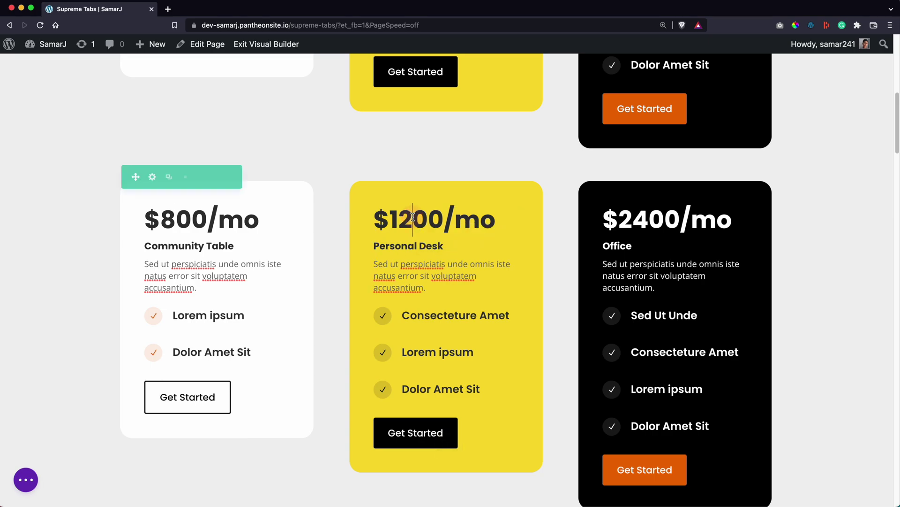
{"action": "type", "text": "5"}
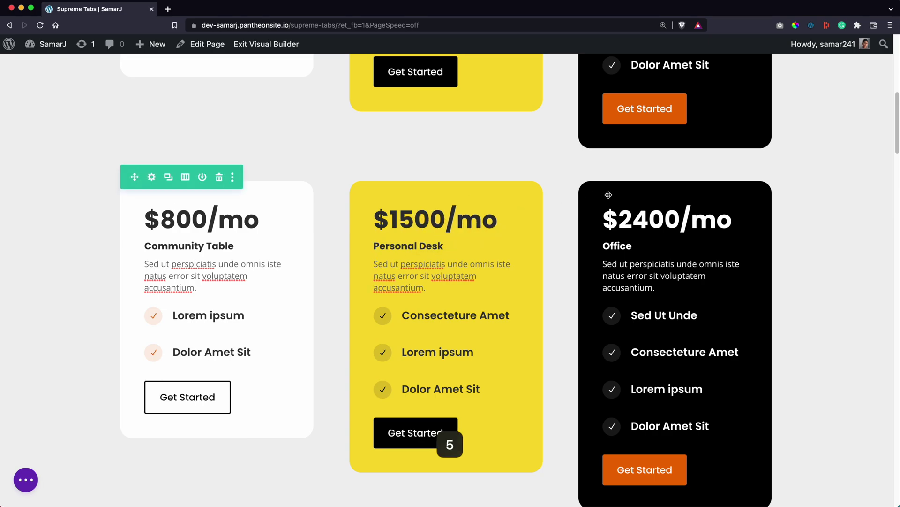
{"action": "left_click", "coordinate": [647, 218]}
{"action": "key", "text": "BackSpace"}
{"action": "key", "text": "BackSpace"}
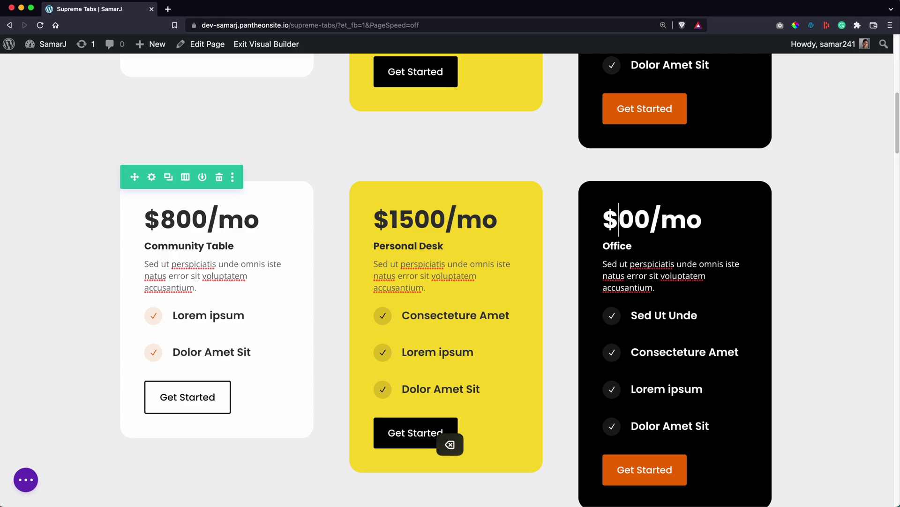
{"action": "type", "text": "30"}
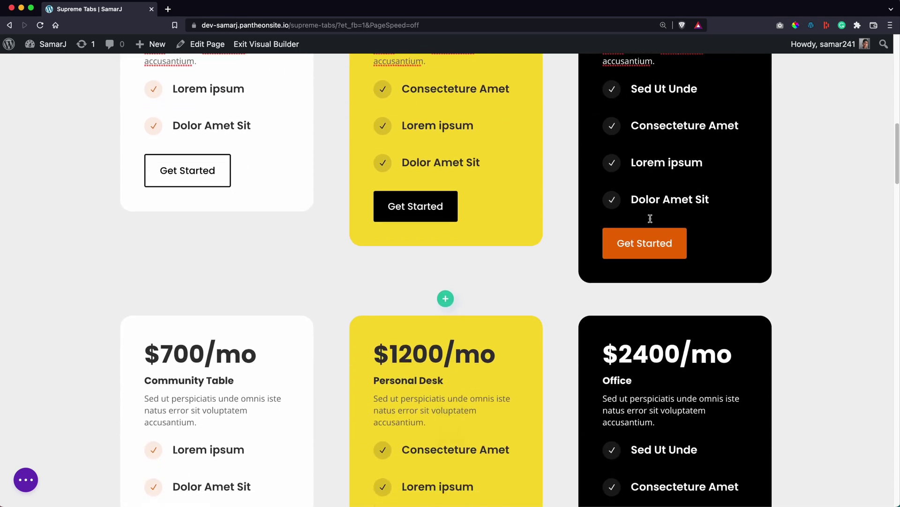
Change the third row's Office price to $4000 and Personal Desk price to $2000
{"action": "scroll", "coordinate": [624, 222], "scroll_direction": "down", "scroll_amount": 3}
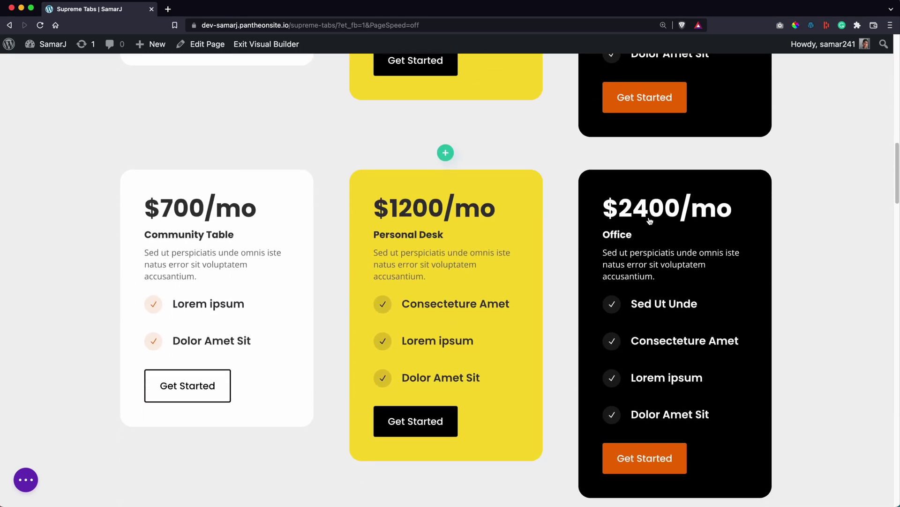
{"action": "left_click", "coordinate": [647, 206]}
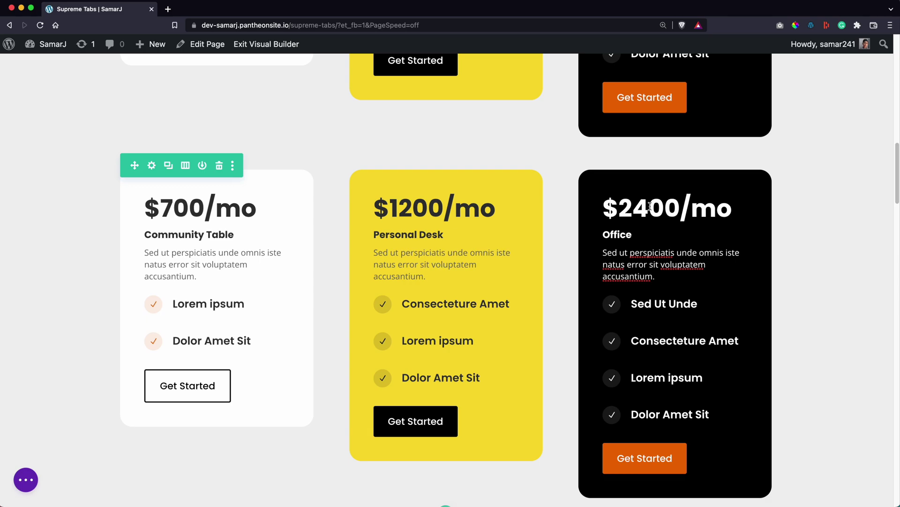
{"action": "key", "text": "BackSpace"}
{"action": "key", "text": "BackSpace"}
{"action": "type", "text": "400"}
{"action": "key", "text": "BackSpace"}
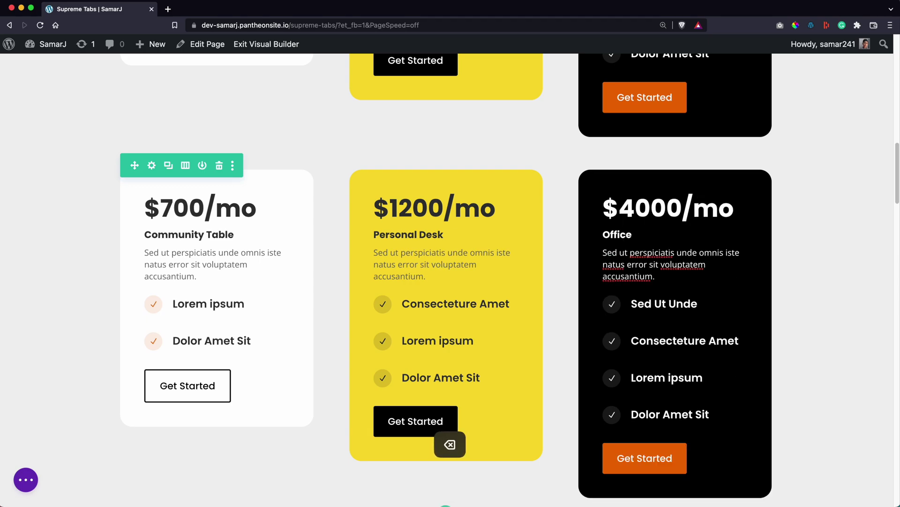
{"action": "left_click", "coordinate": [411, 205]}
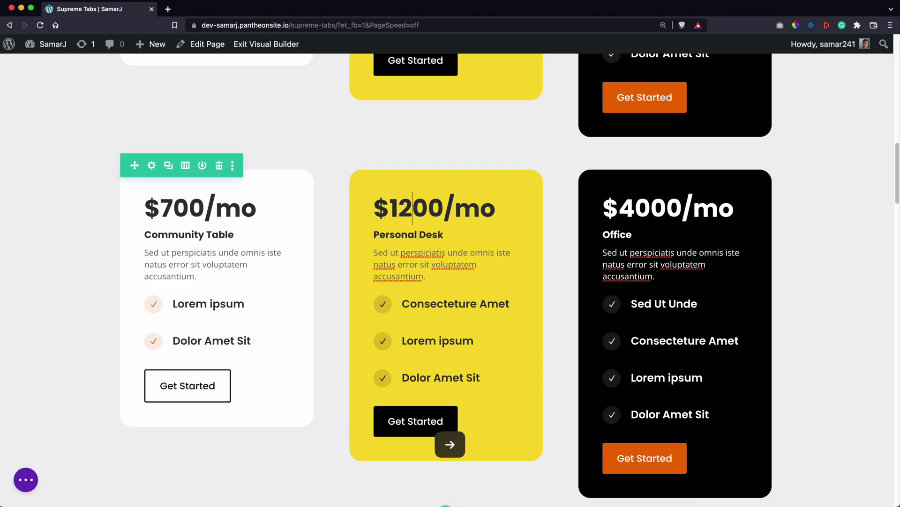
{"action": "key", "text": "BackSpace"}
{"action": "key", "text": "BackSpace"}
{"action": "type", "text": "20"}
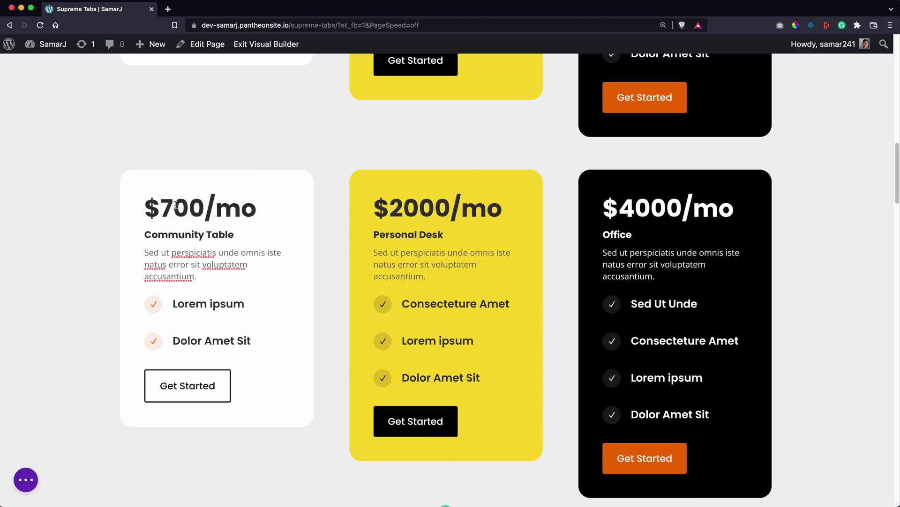
{"action": "scroll", "coordinate": [377, 189], "scroll_direction": "up", "scroll_amount": 1}
{"action": "scroll", "coordinate": [377, 189], "scroll_direction": "up", "scroll_amount": 2}
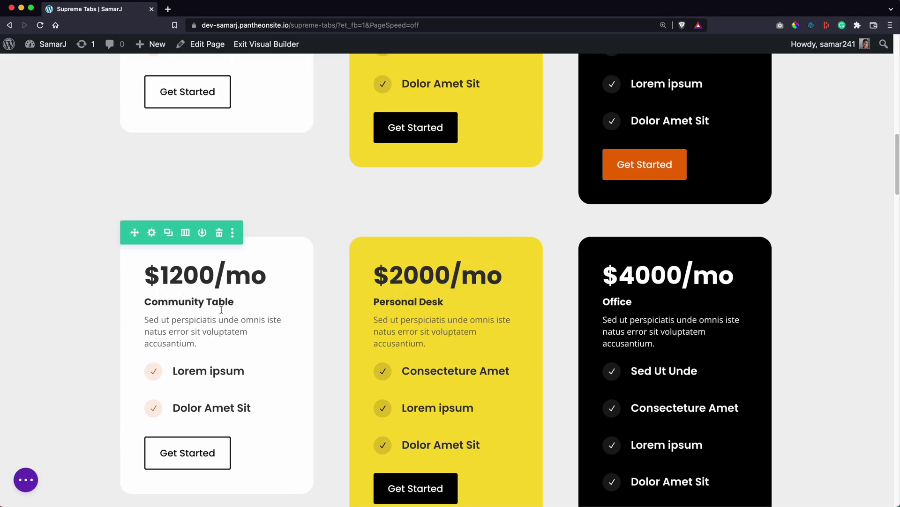
{"action": "scroll", "coordinate": [539, 302], "scroll_direction": "up", "scroll_amount": 8}
{"action": "scroll", "coordinate": [539, 302], "scroll_direction": "up", "scroll_amount": 6}
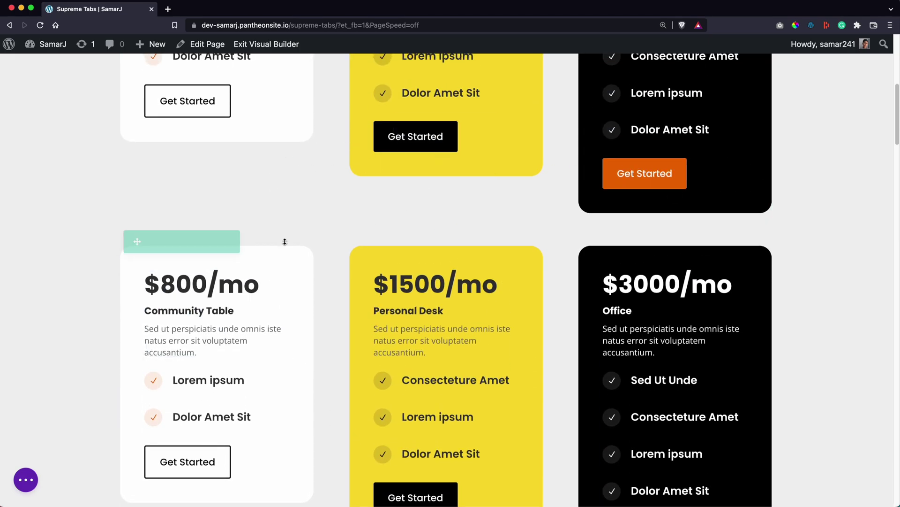
{"action": "scroll", "coordinate": [354, 308], "scroll_direction": "down", "scroll_amount": 6}
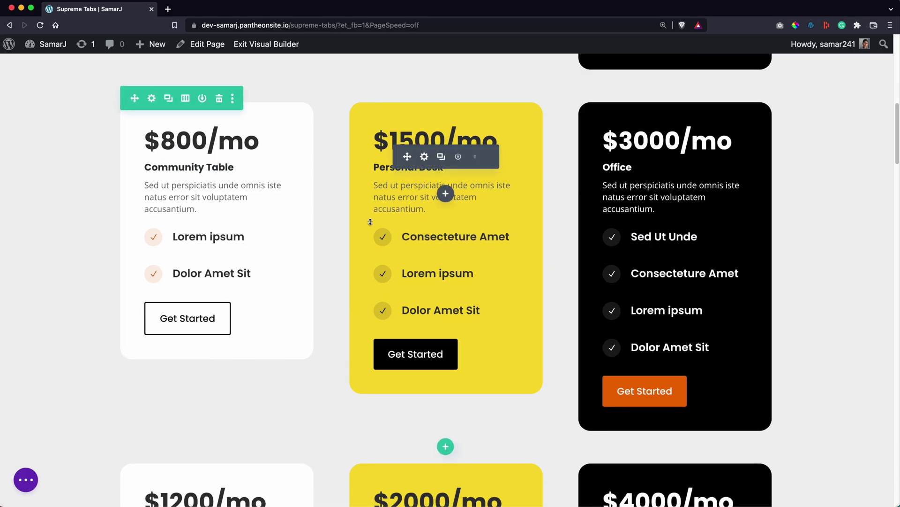
{"action": "scroll", "coordinate": [794, 178], "scroll_direction": "down", "scroll_amount": 15}
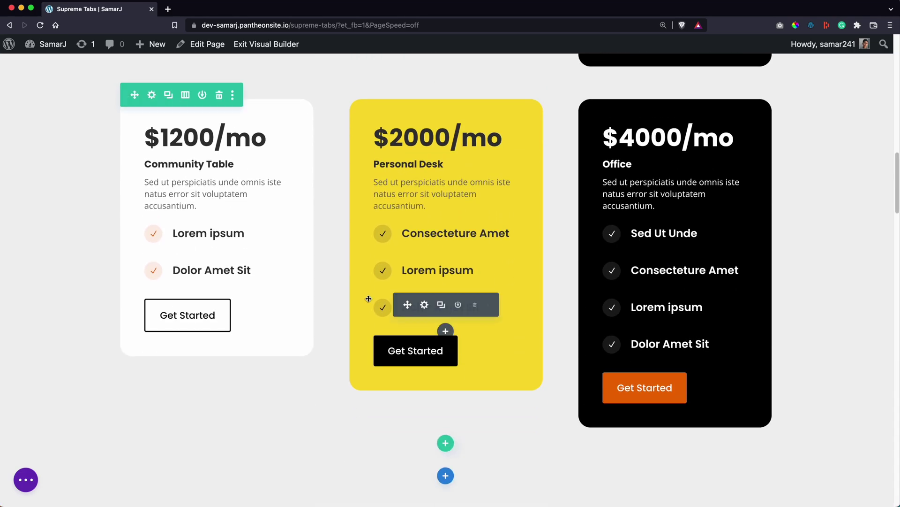
{"action": "scroll", "coordinate": [276, 264], "scroll_direction": "up", "scroll_amount": 13}
{"action": "scroll", "coordinate": [276, 264], "scroll_direction": "up", "scroll_amount": 18}
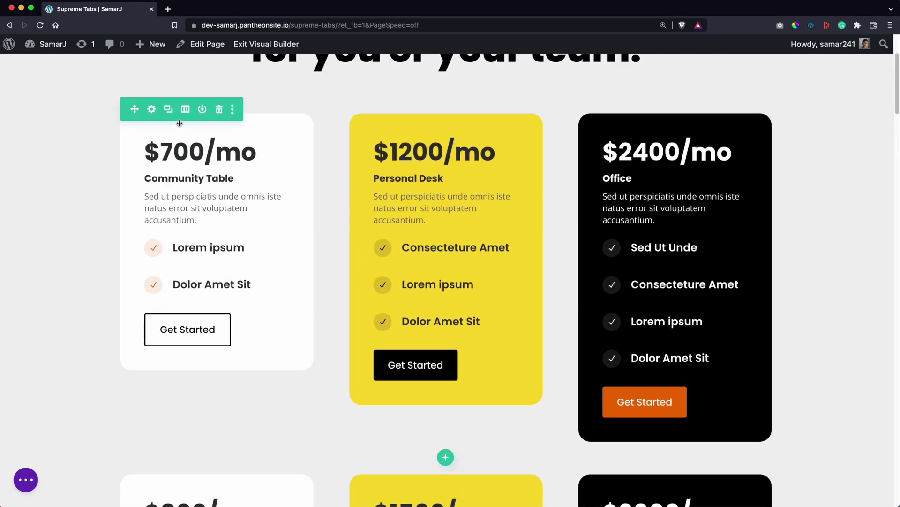
Save the $700 pricing row to the library as 'Pricing Table - Individual'
{"action": "left_click", "coordinate": [202, 109]}
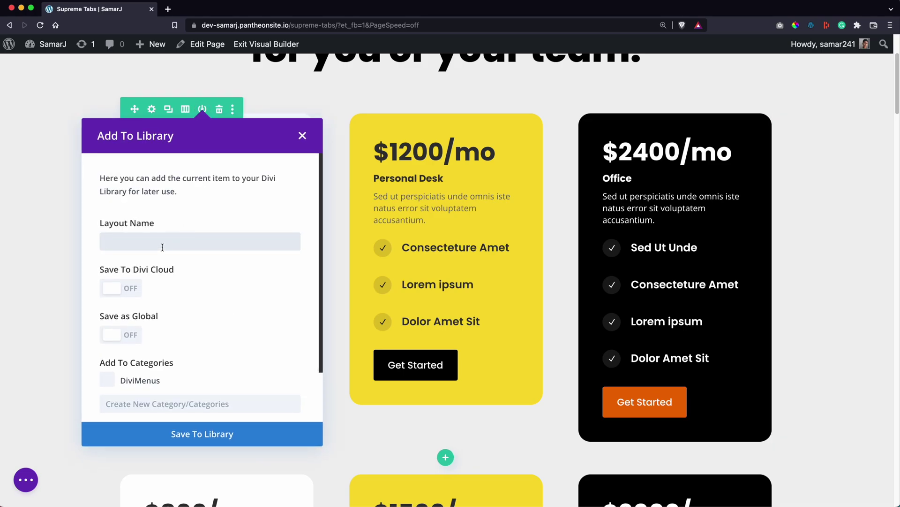
{"action": "type", "text": "Pr"}
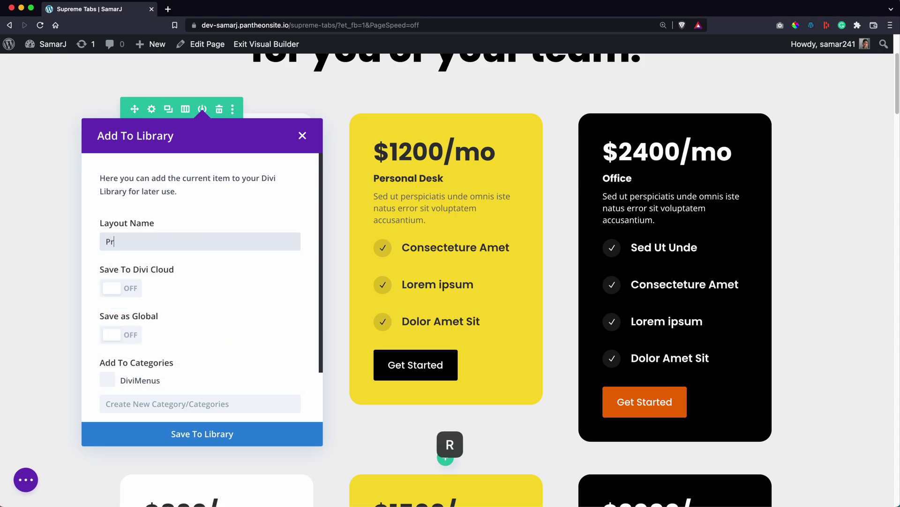
{"action": "type", "text": "icing Table - Individual"}
{"action": "left_click", "coordinate": [201, 268]}
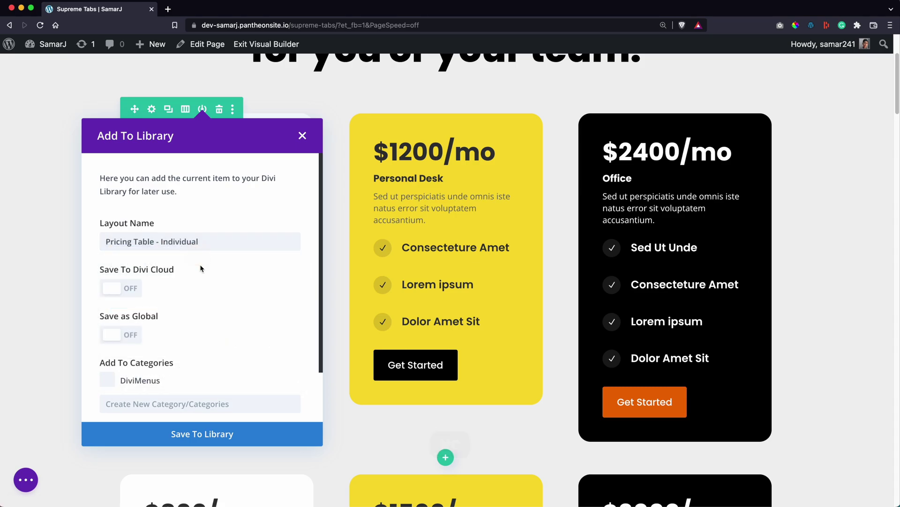
{"action": "left_click", "coordinate": [203, 424]}
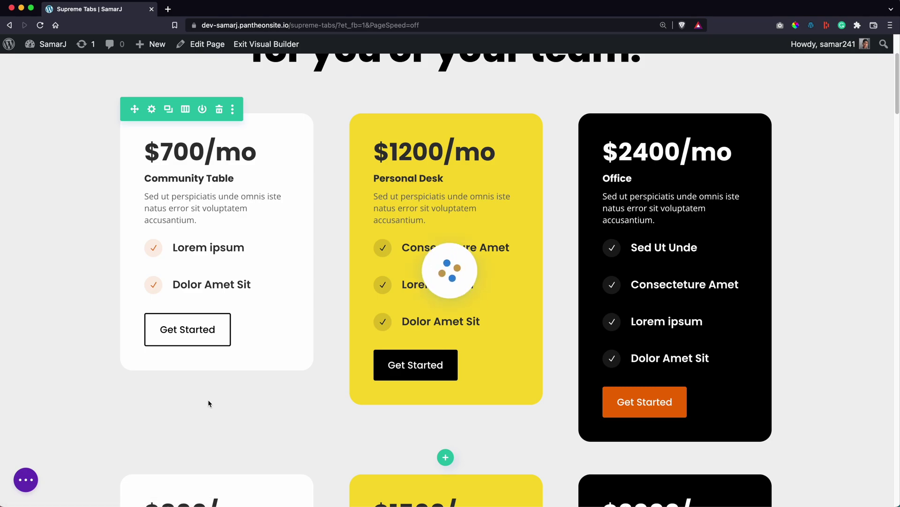
Save the $800 pricing row to the library as 'Pricing Table - Teams'
{"action": "scroll", "coordinate": [230, 371], "scroll_direction": "down", "scroll_amount": 6}
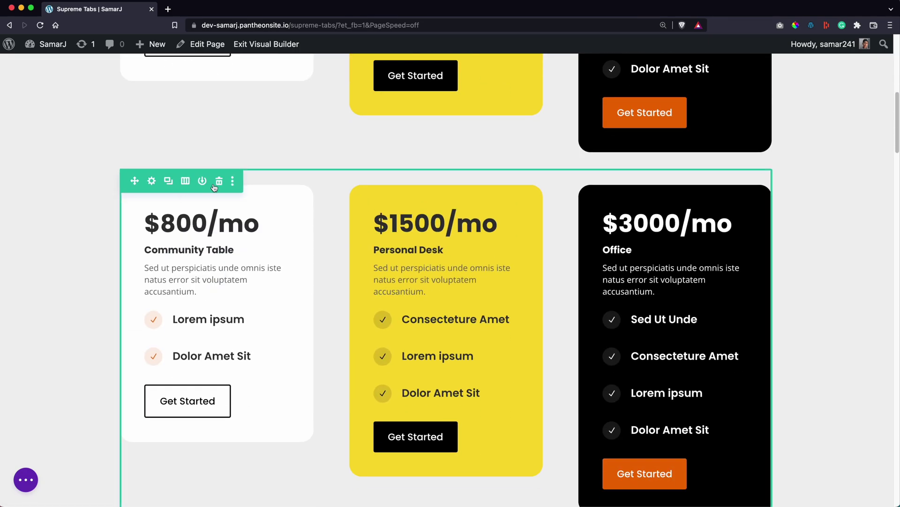
{"action": "left_click", "coordinate": [204, 184]}
{"action": "left_click", "coordinate": [169, 307]}
{"action": "type", "text": "Pricing Table - Individual"}
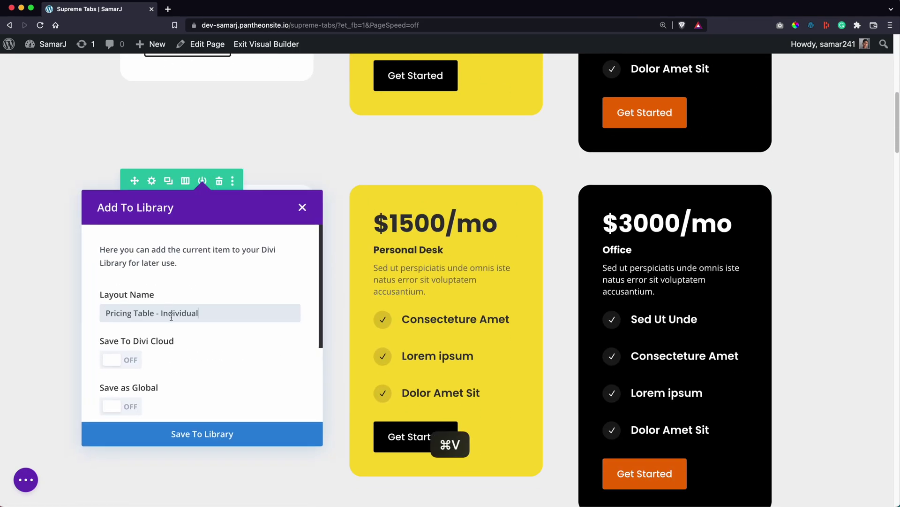
{"action": "key", "text": "alt+BackSpace"}
{"action": "type", "text": "Teams"}
{"action": "left_click", "coordinate": [201, 428]}
Save the $1200 pricing row to the library as 'Pricing Table - Enterprise'
{"action": "scroll", "coordinate": [201, 328], "scroll_direction": "down", "scroll_amount": 6}
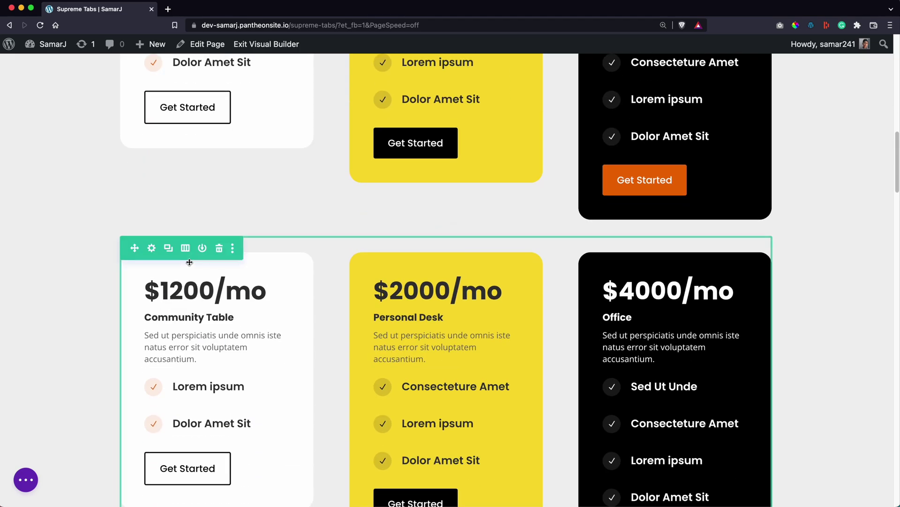
{"action": "left_click", "coordinate": [185, 248]}
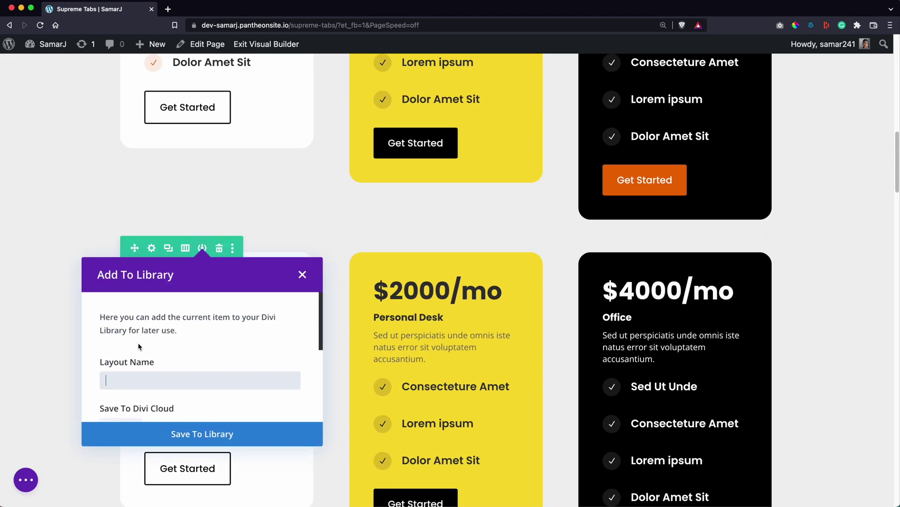
{"action": "type", "text": "Pricing Table - Individual"}
{"action": "key", "text": "alt+BackSpace"}
{"action": "type", "text": "Enterprise"}
{"action": "left_click", "coordinate": [190, 429]}
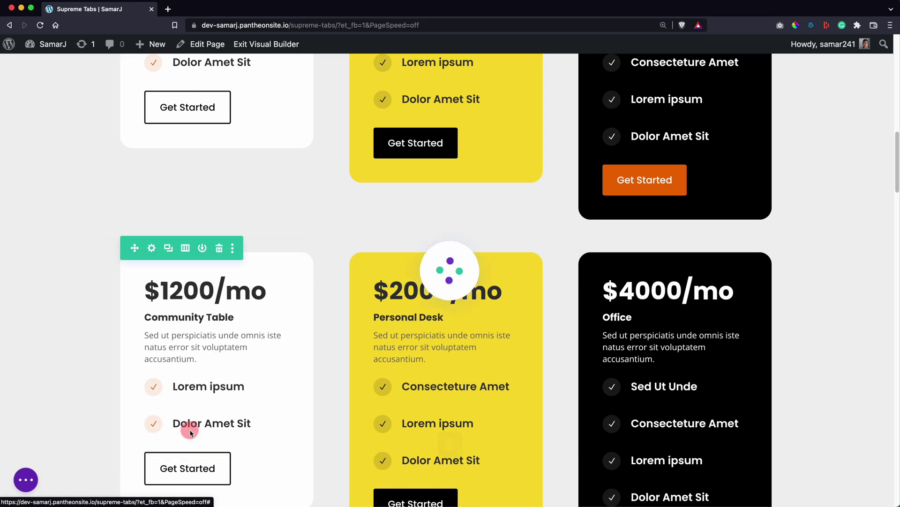
{"action": "scroll", "coordinate": [256, 266], "scroll_direction": "up", "scroll_amount": 6}
{"action": "scroll", "coordinate": [256, 265], "scroll_direction": "up", "scroll_amount": 6}
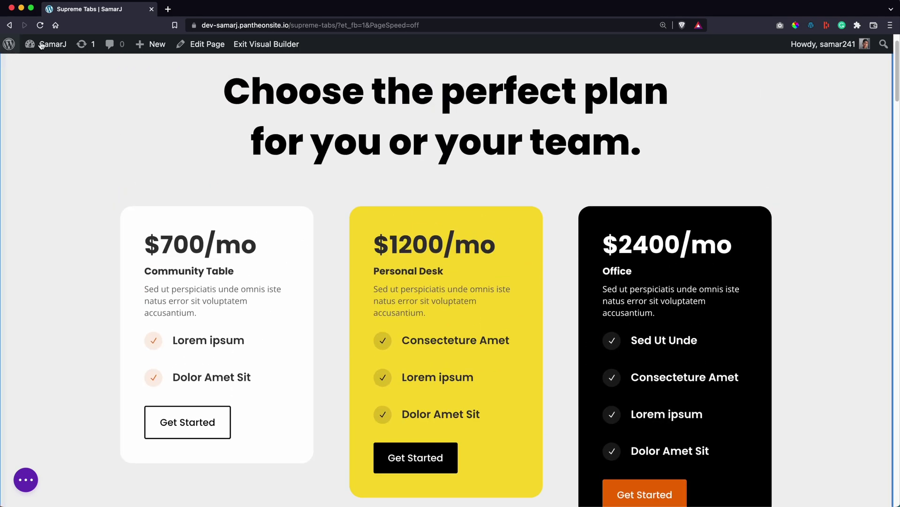
Check the Divi Library for the three Pricing Table layouts, then return to the builder page
{"action": "mouse_move", "coordinate": [53, 64]}
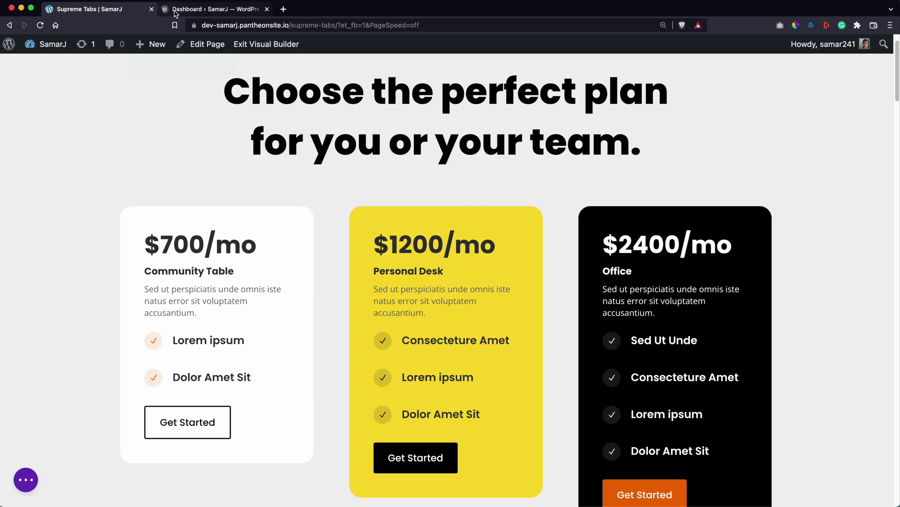
{"action": "left_click", "coordinate": [170, 7]}
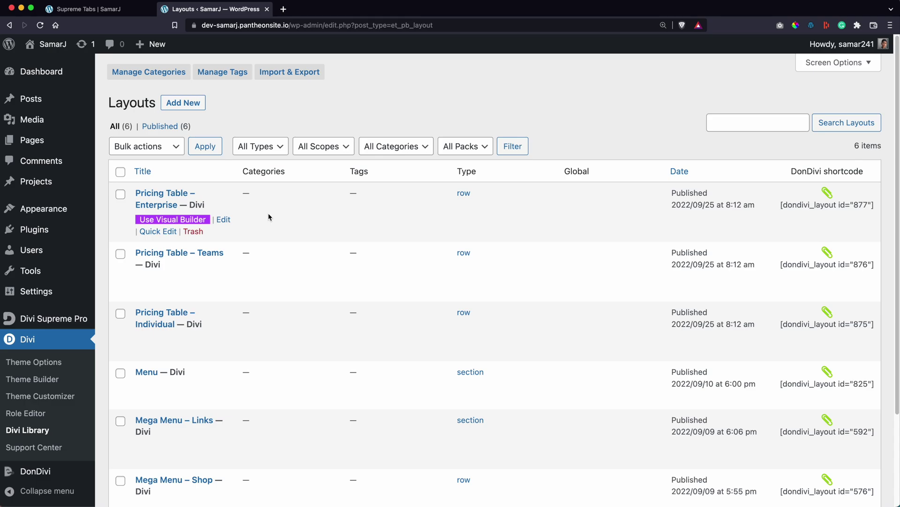
{"action": "left_click", "coordinate": [113, 10]}
{"action": "mouse_move", "coordinate": [223, 225]}
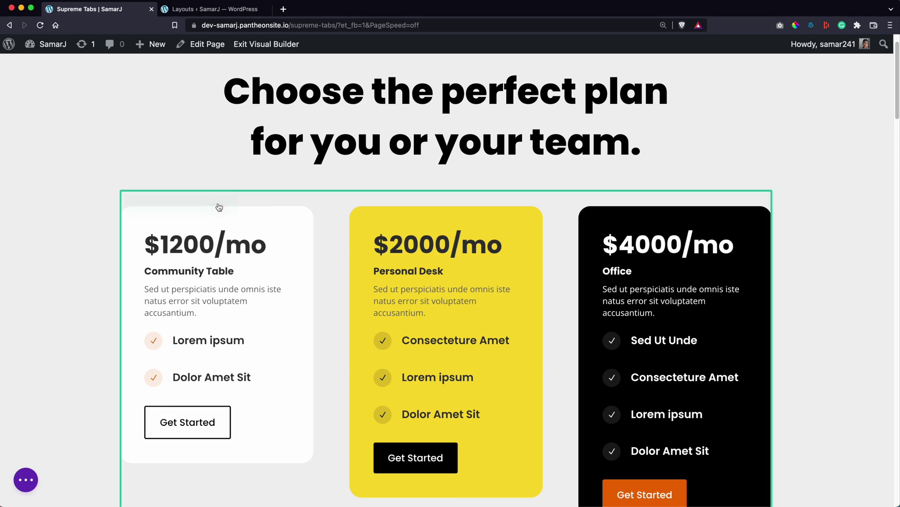
Delete the pricing-table row and insert a Supreme Advanced Tabs module under the heading
{"action": "left_click", "coordinate": [218, 205]}
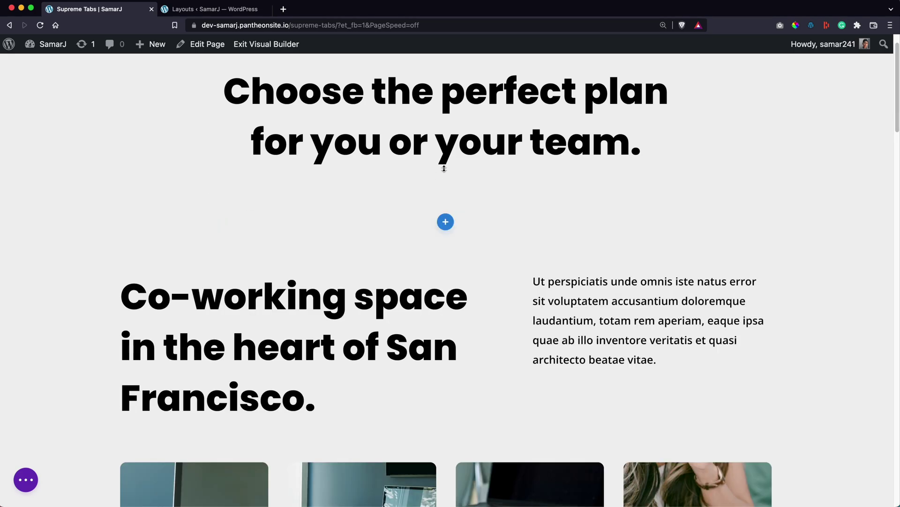
{"action": "left_click", "coordinate": [446, 154]}
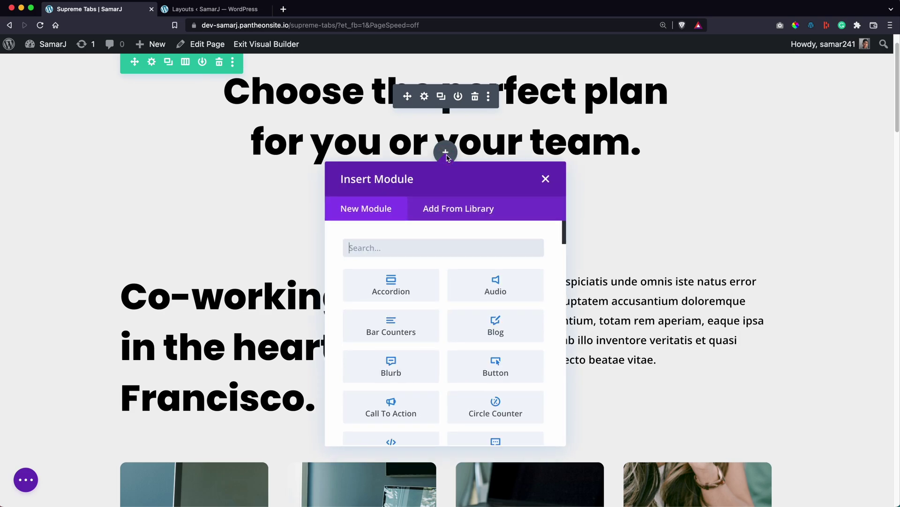
{"action": "type", "text": "tabs"}
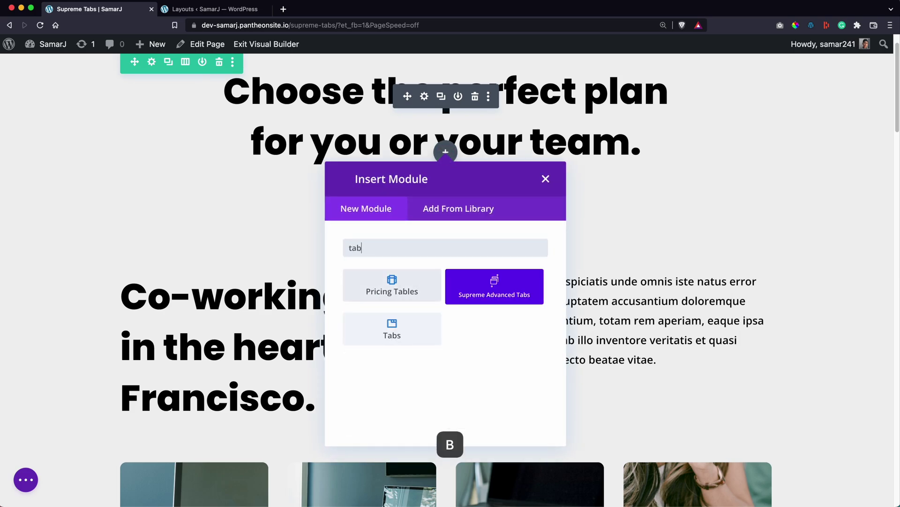
{"action": "left_click", "coordinate": [399, 272]}
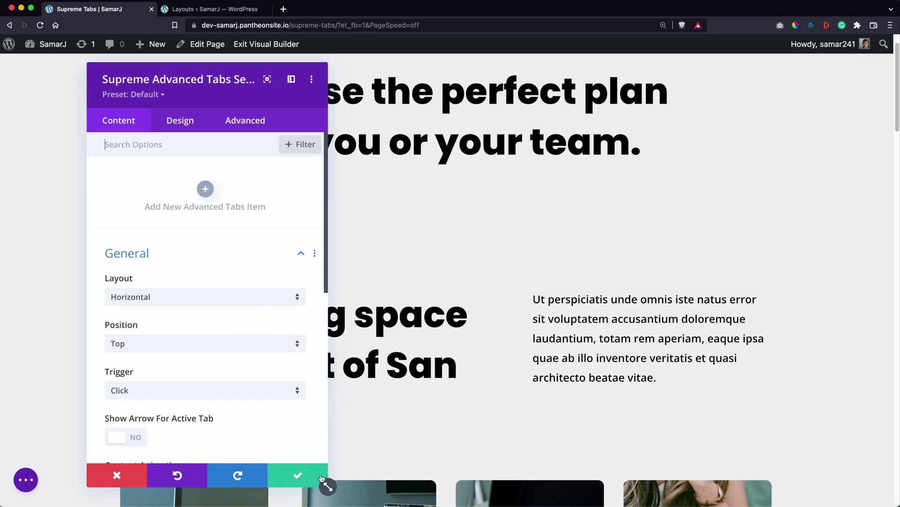
{"action": "left_click_drag", "start_coordinate": [328, 486], "coordinate": [328, 463]}
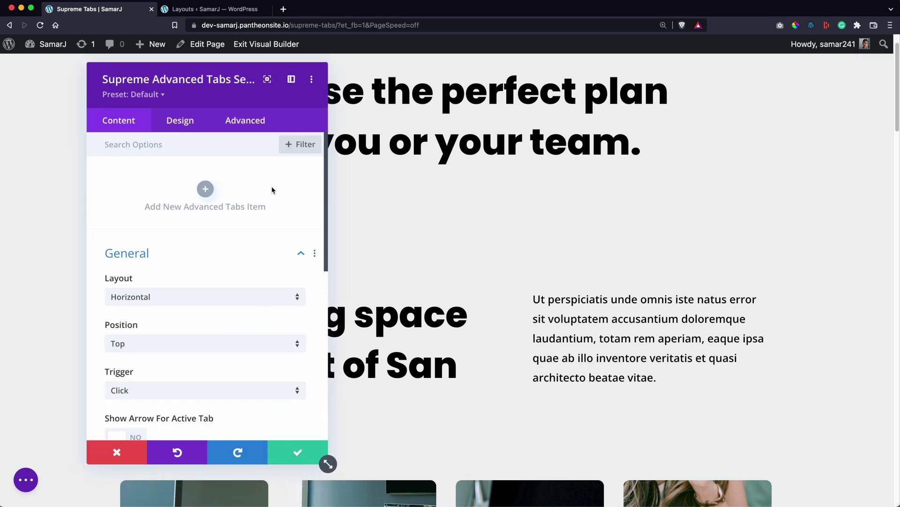
Add a tab item with Use Icon enabled and the person-circle icon found by searching 'person'
{"action": "left_click", "coordinate": [206, 189]}
{"action": "left_click_drag", "start_coordinate": [220, 98], "coordinate": [763, 101]}
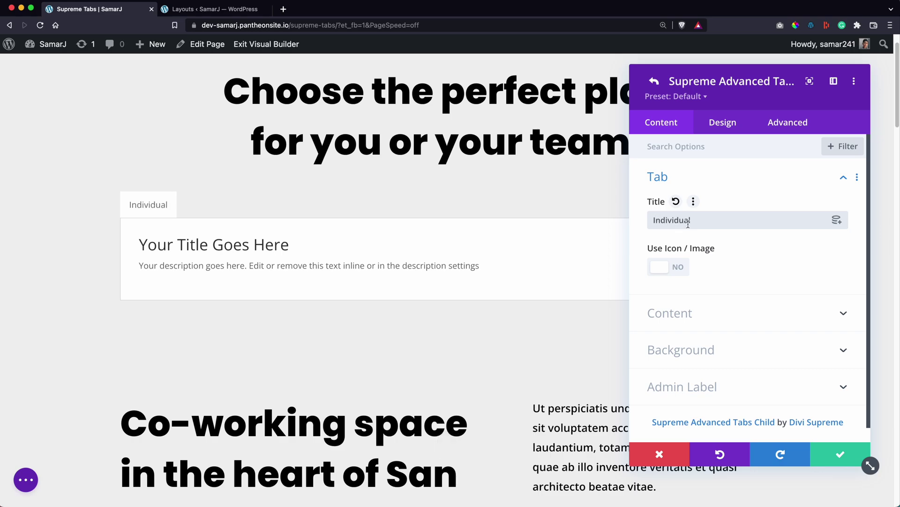
{"action": "left_click", "coordinate": [678, 266]}
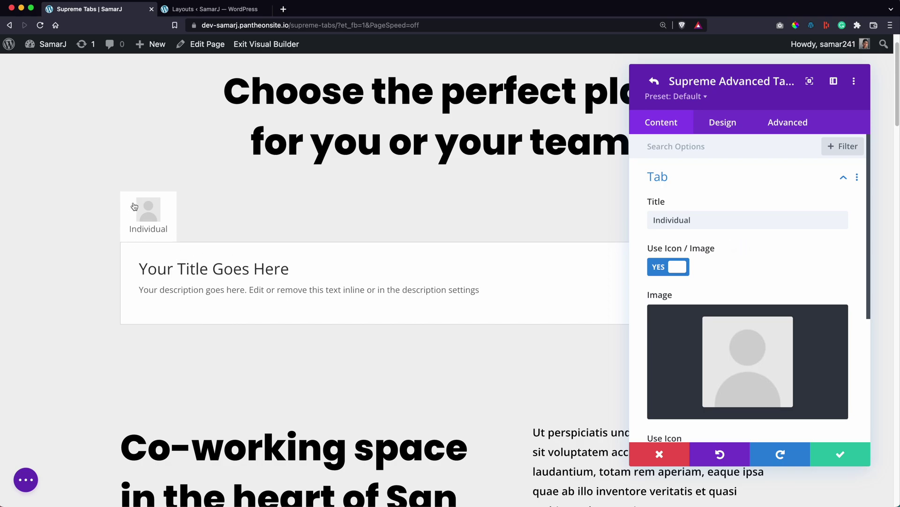
{"action": "left_click", "coordinate": [670, 388]}
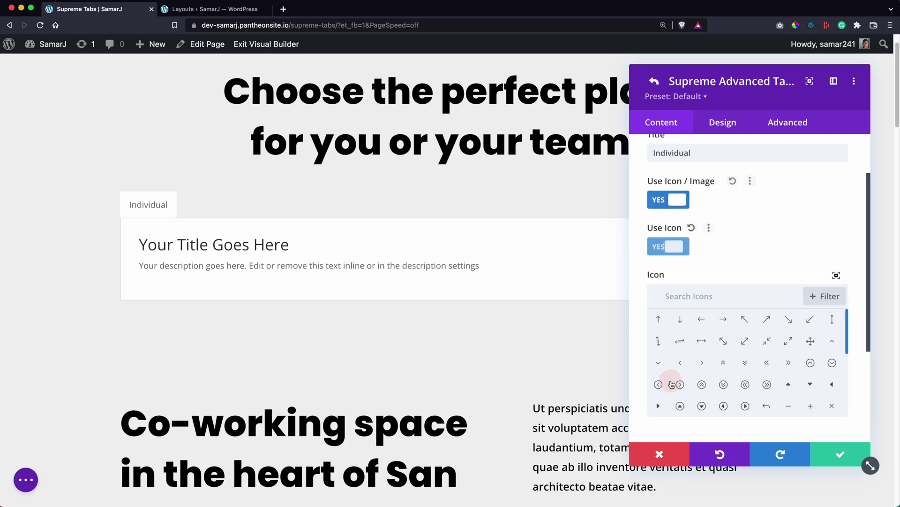
{"action": "scroll", "coordinate": [704, 319], "scroll_direction": "down", "scroll_amount": 3}
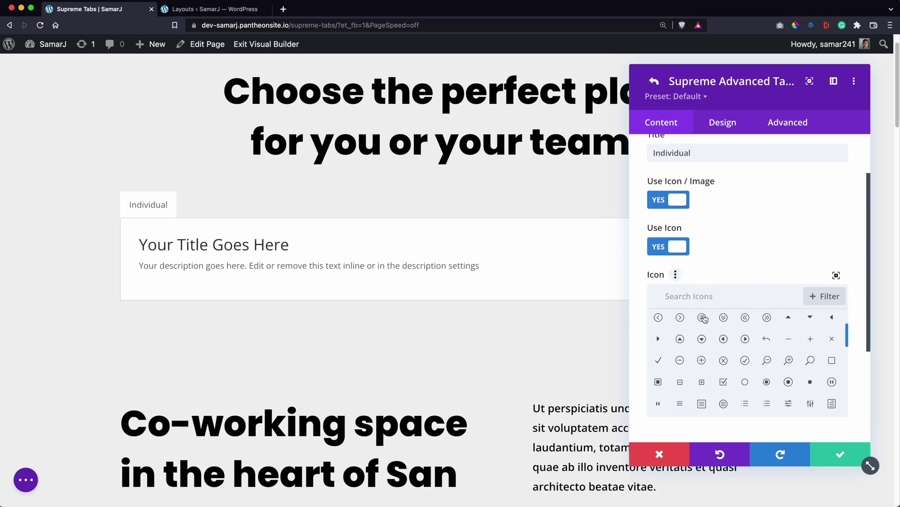
{"action": "left_click", "coordinate": [698, 296]}
{"action": "type", "text": "single"}
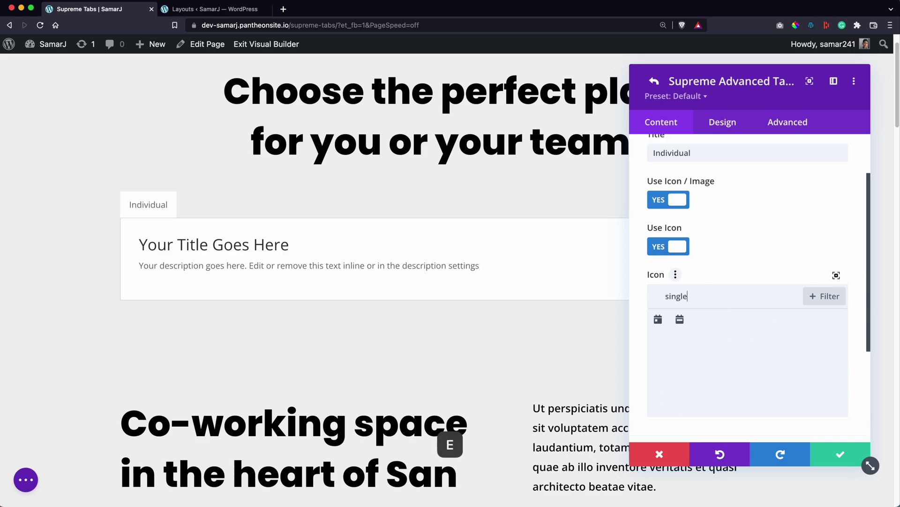
{"action": "key", "text": "super+a"}
{"action": "type", "text": "person"}
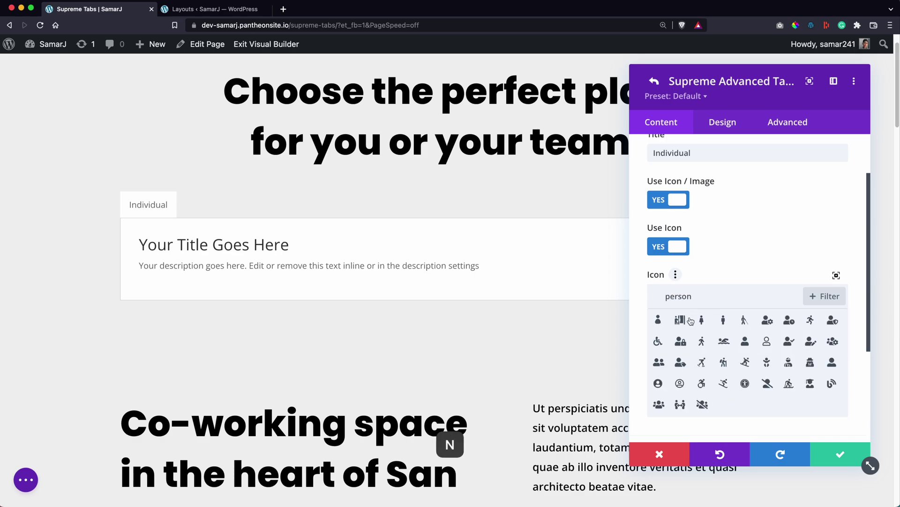
{"action": "left_click", "coordinate": [659, 382]}
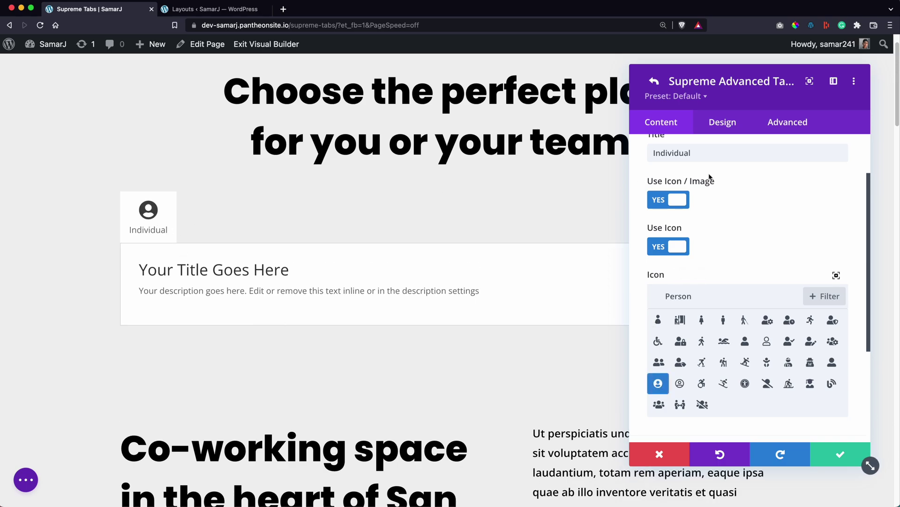
{"action": "scroll", "coordinate": [714, 237], "scroll_direction": "down", "scroll_amount": 5}
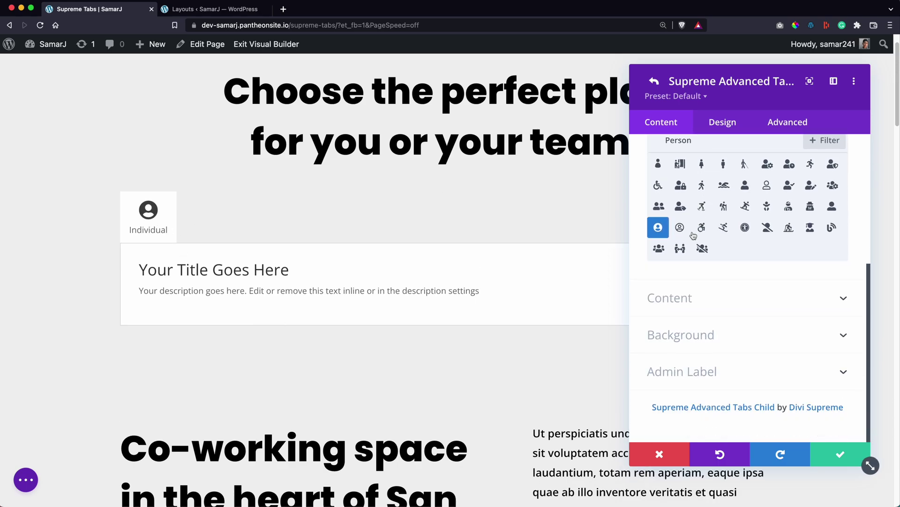
Set the Individual tab's Content Type to Divi Library
{"action": "left_click", "coordinate": [678, 295]}
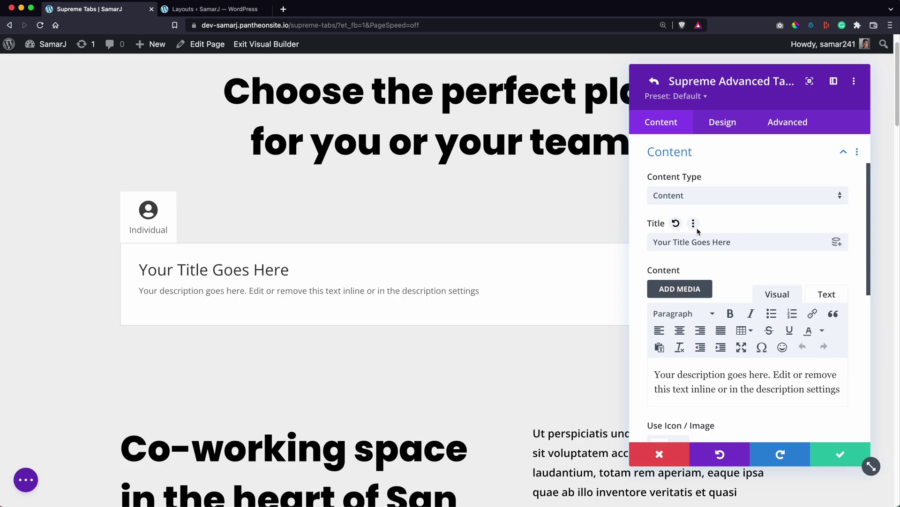
{"action": "scroll", "coordinate": [694, 244], "scroll_direction": "down", "scroll_amount": 5}
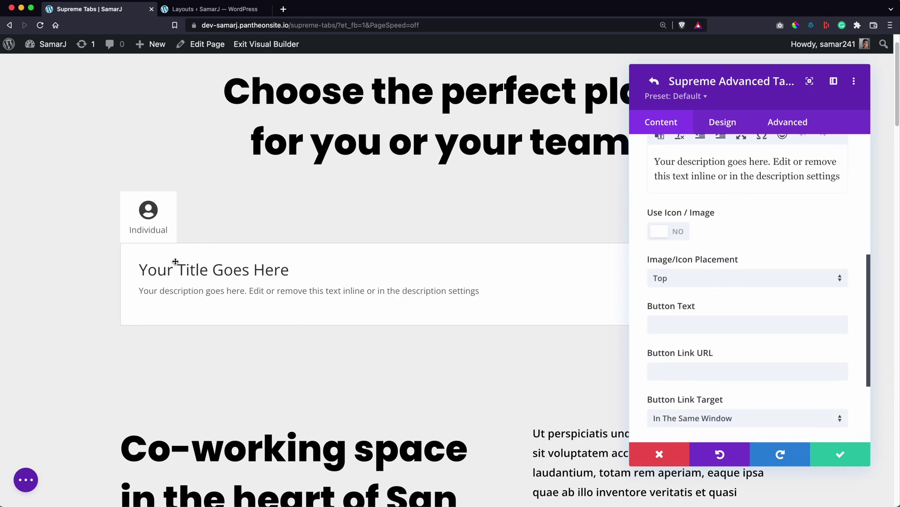
{"action": "scroll", "coordinate": [683, 233], "scroll_direction": "up", "scroll_amount": 5}
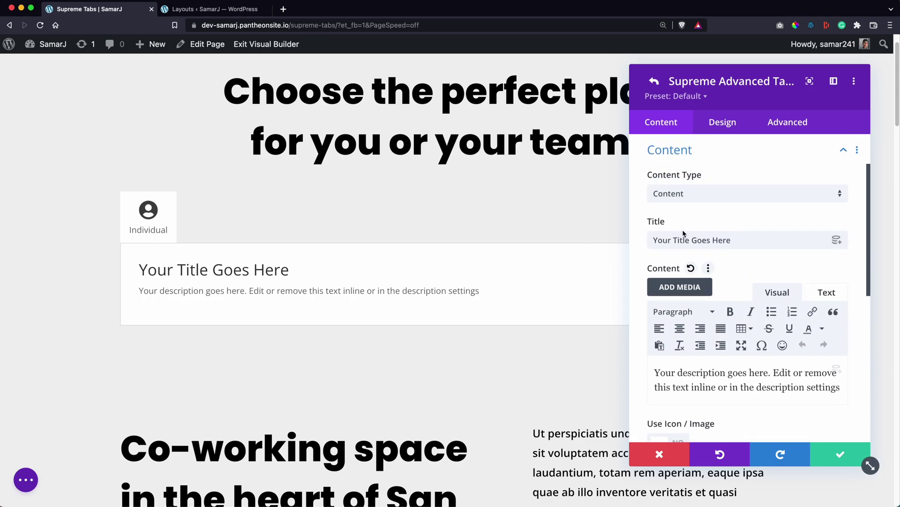
{"action": "left_click", "coordinate": [675, 190]}
{"action": "left_click", "coordinate": [691, 223]}
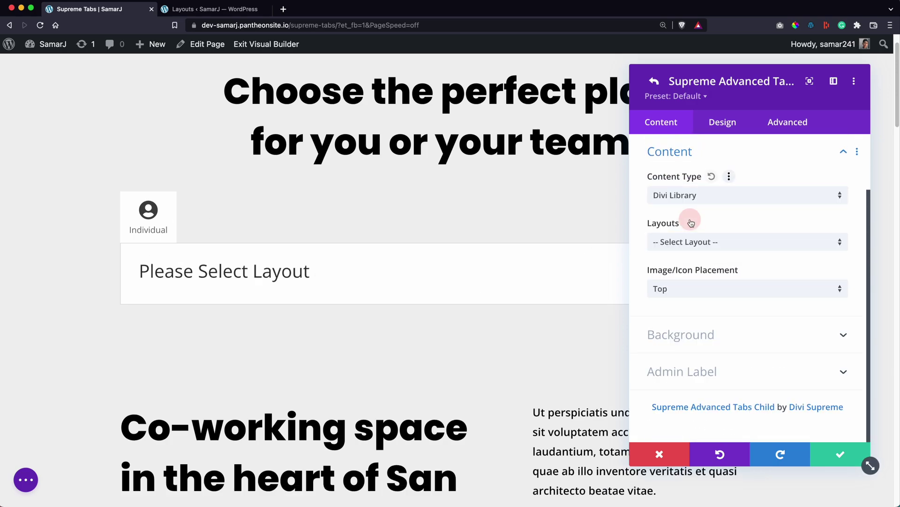
Browse the Layouts list without choosing one, then reload the builder page
{"action": "left_click", "coordinate": [666, 241]}
{"action": "left_click", "coordinate": [650, 225]}
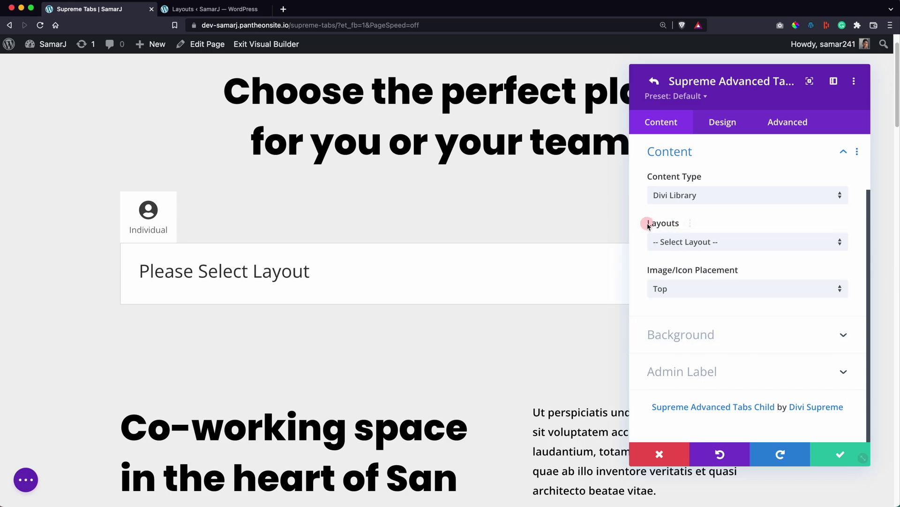
{"action": "left_click", "coordinate": [696, 243]}
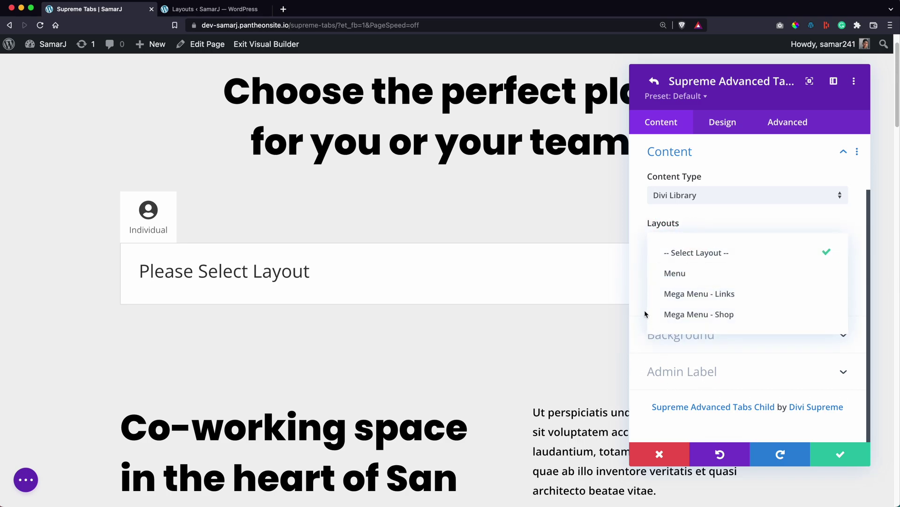
{"action": "left_click", "coordinate": [639, 323]}
{"action": "left_click", "coordinate": [26, 480]}
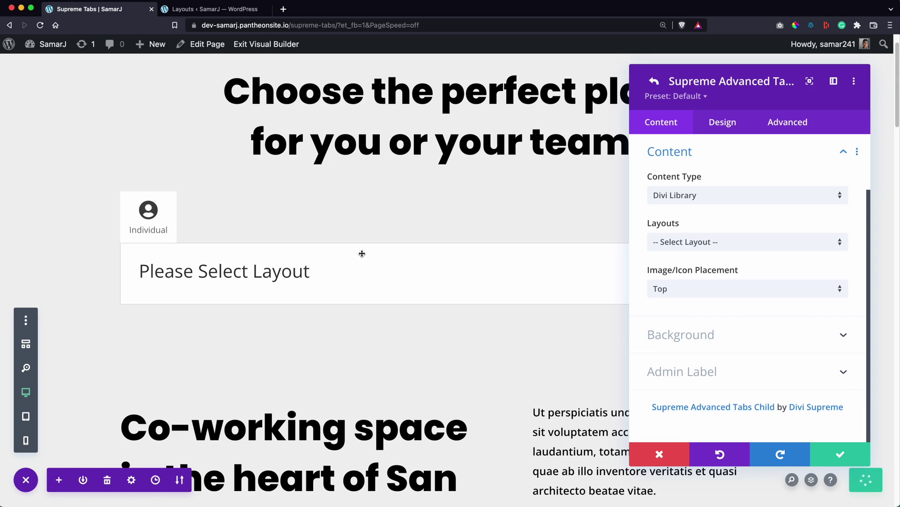
{"action": "left_click", "coordinate": [40, 28]}
Load the 'Pricing Table - Individual' library layout into the Individual tab, showing the $700/mo and $1200/mo cards
{"action": "left_click", "coordinate": [418, 263]}
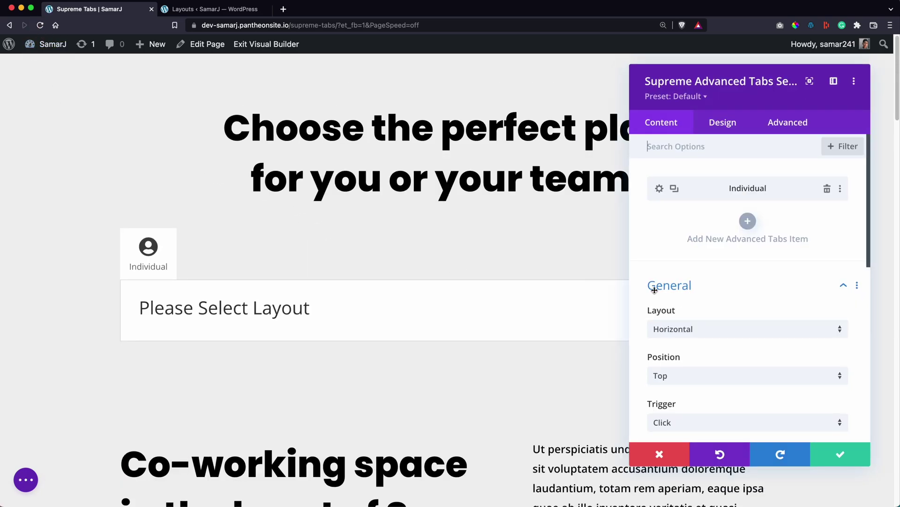
{"action": "left_click", "coordinate": [661, 189]}
{"action": "scroll", "coordinate": [680, 244], "scroll_direction": "down", "scroll_amount": 5}
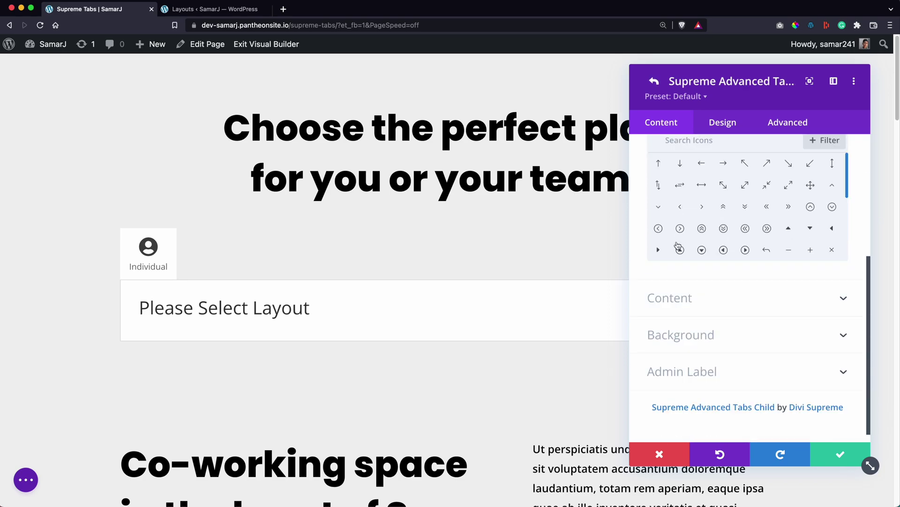
{"action": "left_click", "coordinate": [680, 294]}
{"action": "left_click", "coordinate": [680, 243]}
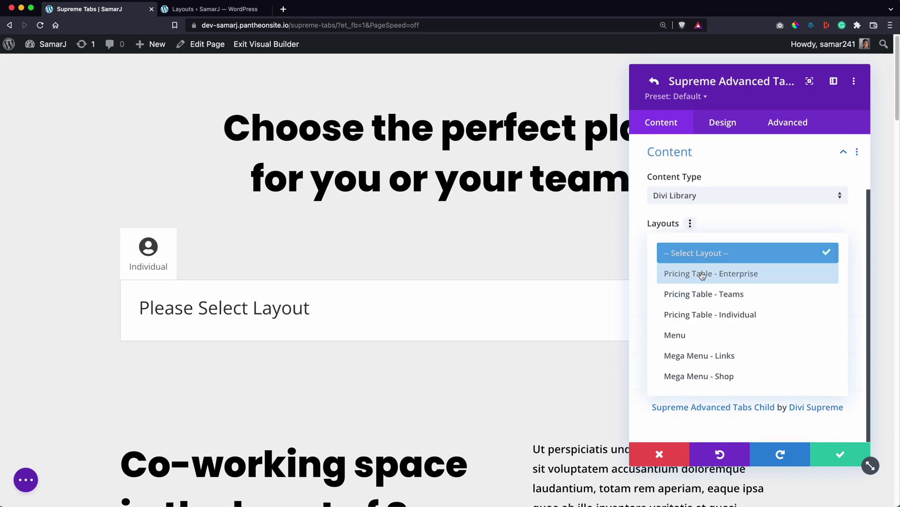
{"action": "left_click", "coordinate": [733, 319]}
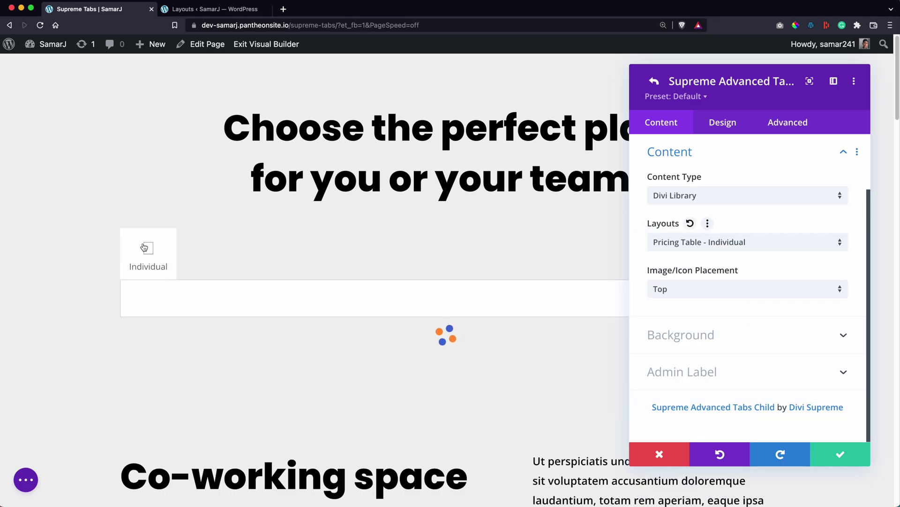
{"action": "scroll", "coordinate": [216, 239], "scroll_direction": "down", "scroll_amount": 2}
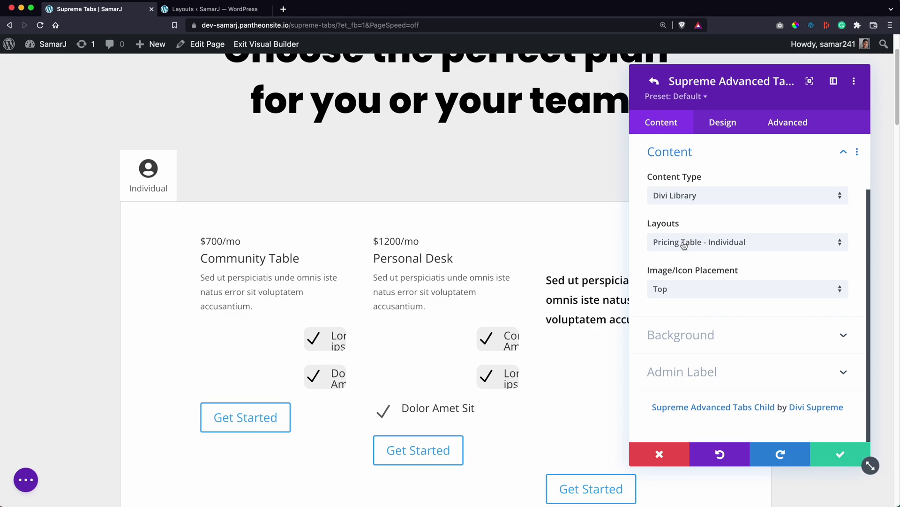
Duplicate the Individual tab twice in the tabs module
{"action": "left_click", "coordinate": [654, 82]}
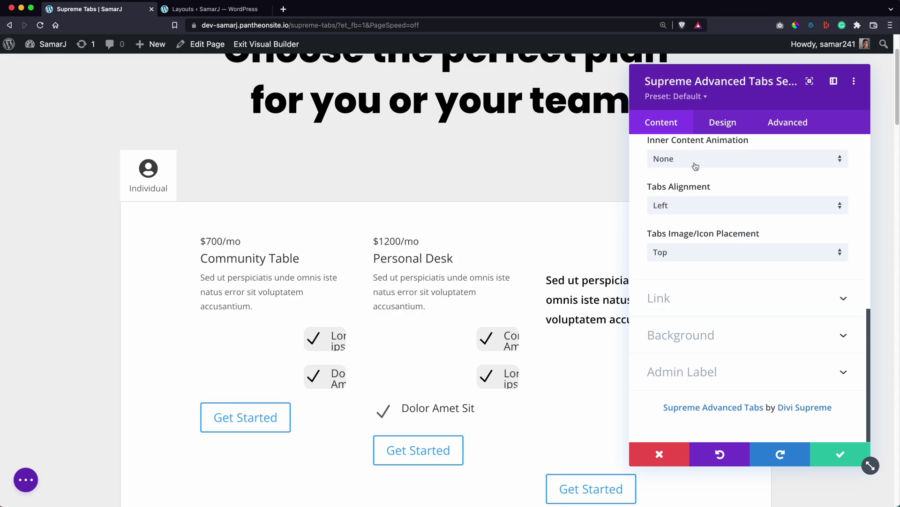
{"action": "scroll", "coordinate": [686, 201], "scroll_direction": "up", "scroll_amount": 10}
{"action": "left_click", "coordinate": [679, 196]}
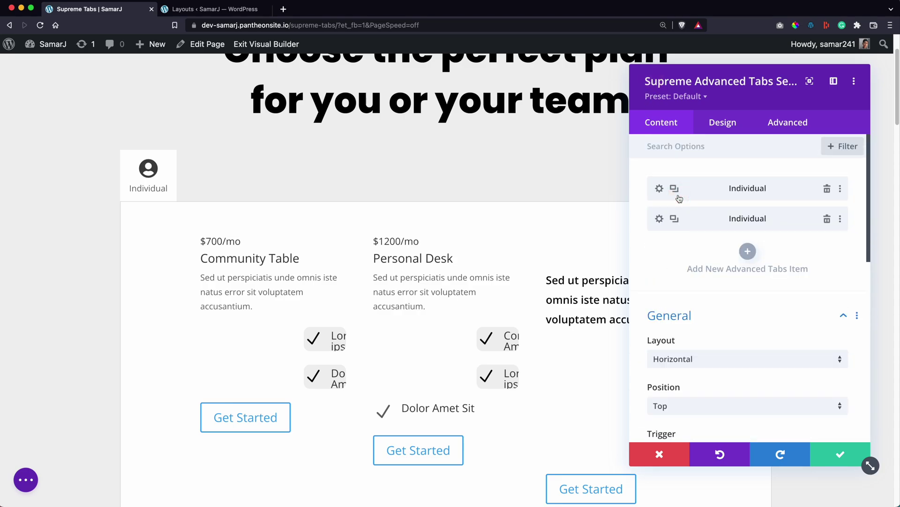
{"action": "left_click", "coordinate": [678, 196]}
Retitle the second tab 'Teams' and give it a group-of-people icon
{"action": "left_click", "coordinate": [660, 218]}
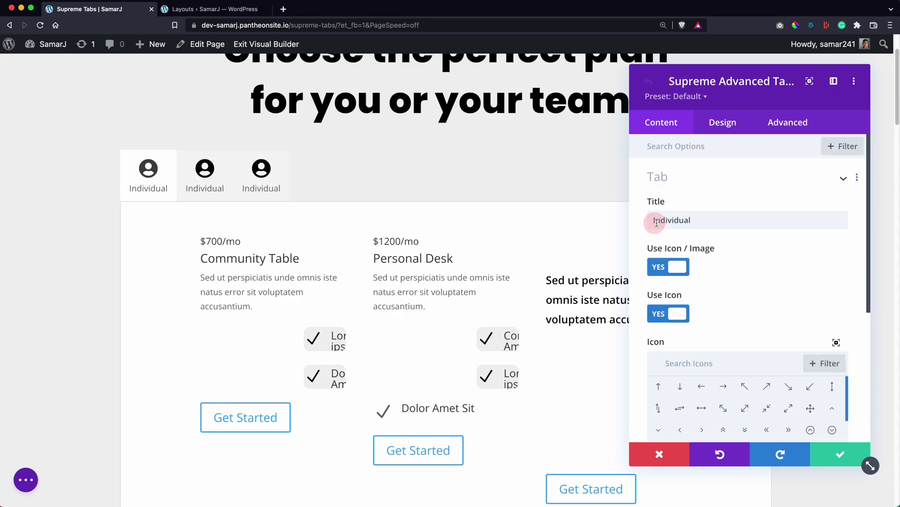
{"action": "double_click", "coordinate": [674, 220]}
{"action": "type", "text": "Teams"}
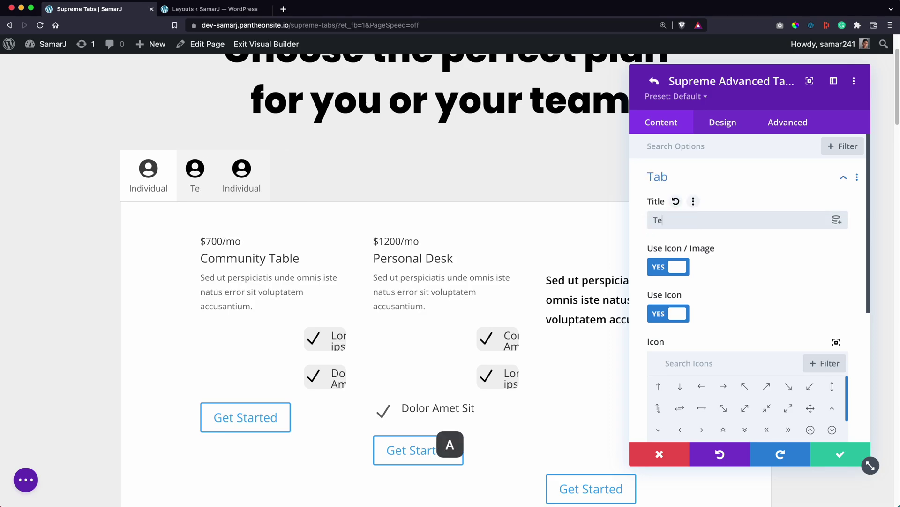
{"action": "scroll", "coordinate": [687, 263], "scroll_direction": "down", "scroll_amount": 3}
{"action": "type", "text": "team"}
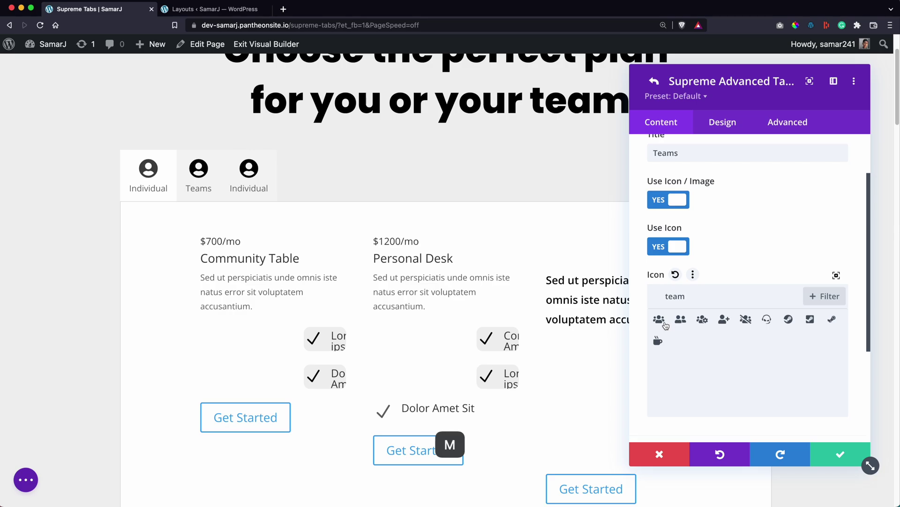
{"action": "left_click", "coordinate": [660, 319]}
Fill the Teams tab with the 'Pricing Table - Teams' library layout
{"action": "scroll", "coordinate": [764, 211], "scroll_direction": "down", "scroll_amount": 5}
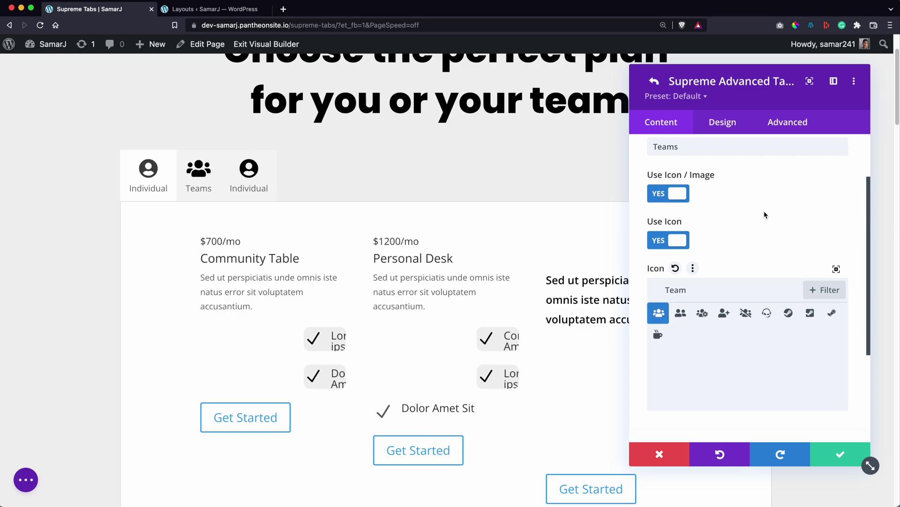
{"action": "left_click", "coordinate": [702, 308]}
{"action": "left_click", "coordinate": [702, 239]}
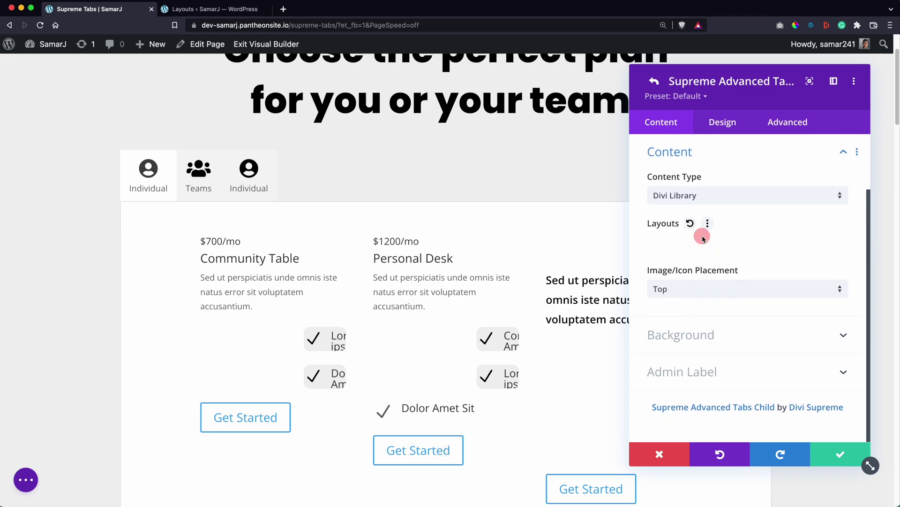
{"action": "left_click", "coordinate": [724, 294]}
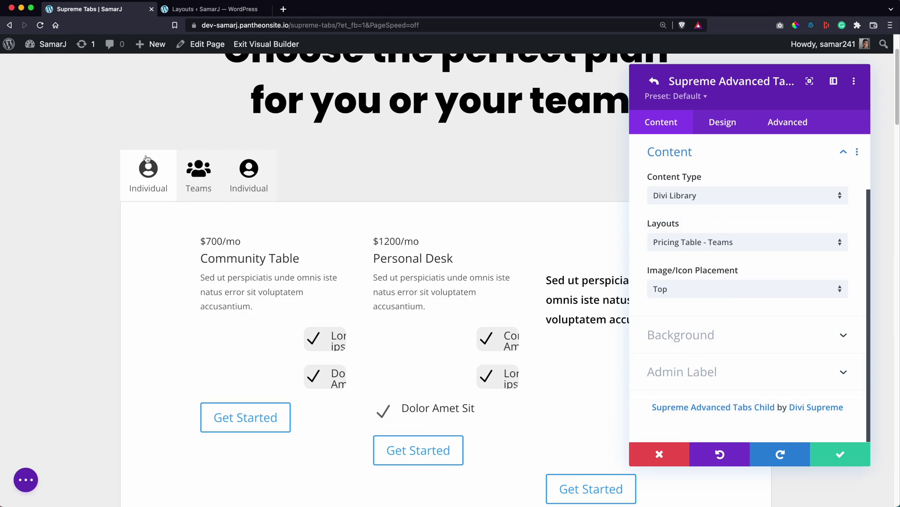
{"action": "left_click", "coordinate": [654, 81]}
{"action": "scroll", "coordinate": [666, 235], "scroll_direction": "up", "scroll_amount": 10}
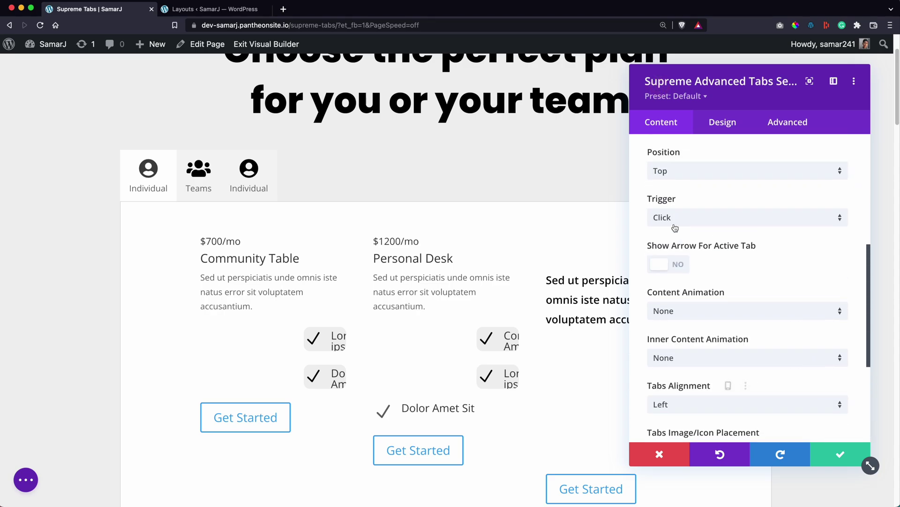
{"action": "left_click", "coordinate": [659, 248]}
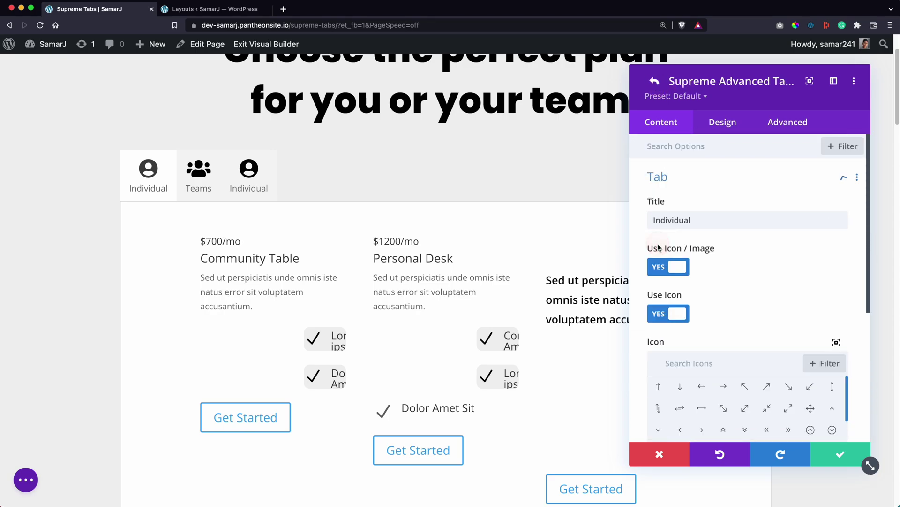
Retitle the third tab 'Enterprise' and give it the building icon found by searching 'Compan'
{"action": "double_click", "coordinate": [690, 219]}
{"action": "type", "text": "Enterprise"}
{"action": "scroll", "coordinate": [692, 147], "scroll_direction": "down", "scroll_amount": 5}
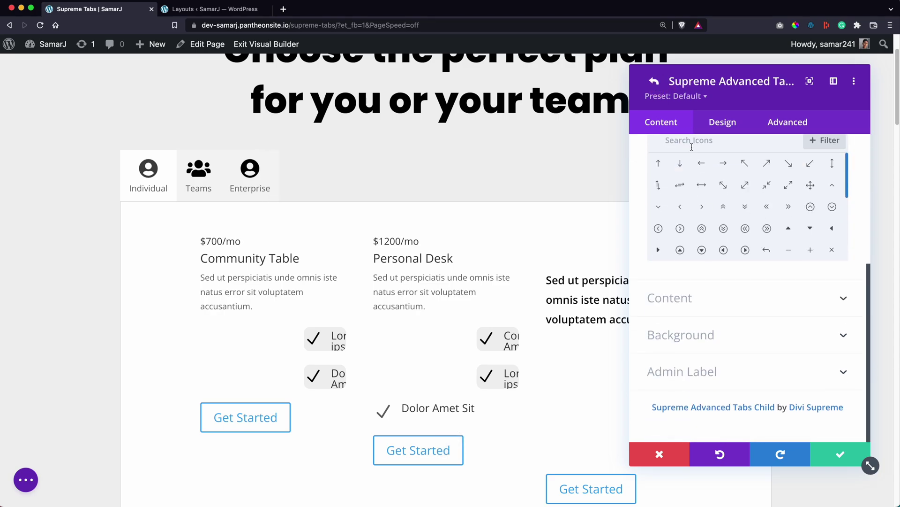
{"action": "scroll", "coordinate": [692, 147], "scroll_direction": "up", "scroll_amount": 3}
{"action": "left_click", "coordinate": [664, 204]}
{"action": "type", "text": "Compan"}
{"action": "left_click", "coordinate": [657, 227]}
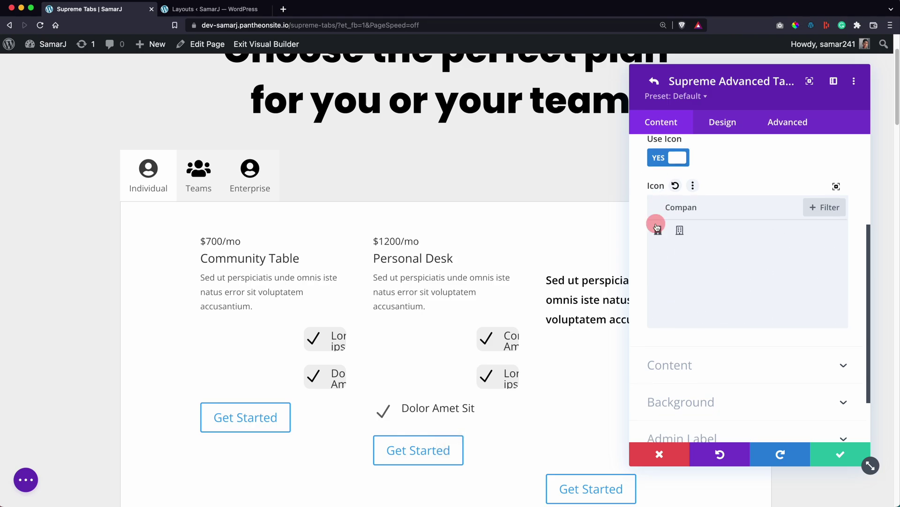
Fill the Enterprise tab with the 'Pricing Table - Enterprise' library layout
{"action": "left_click", "coordinate": [675, 365]}
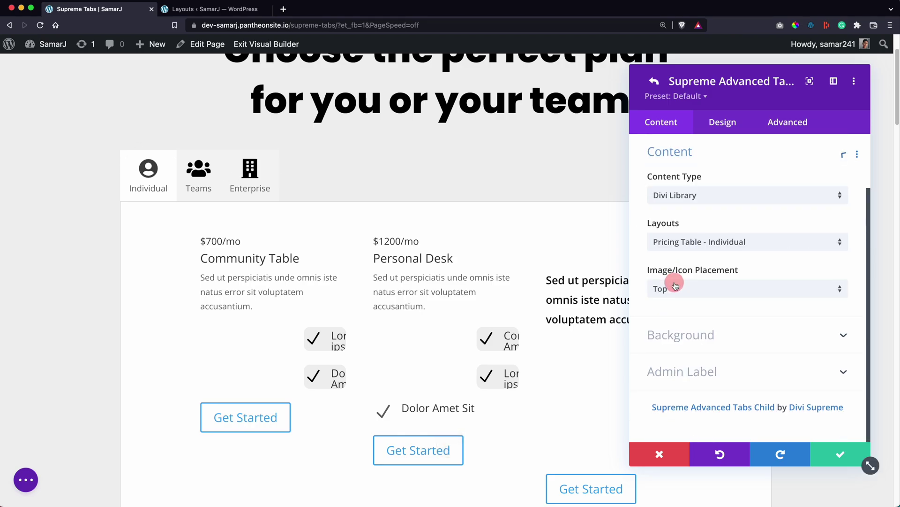
{"action": "left_click", "coordinate": [695, 242]}
{"action": "left_click", "coordinate": [696, 272]}
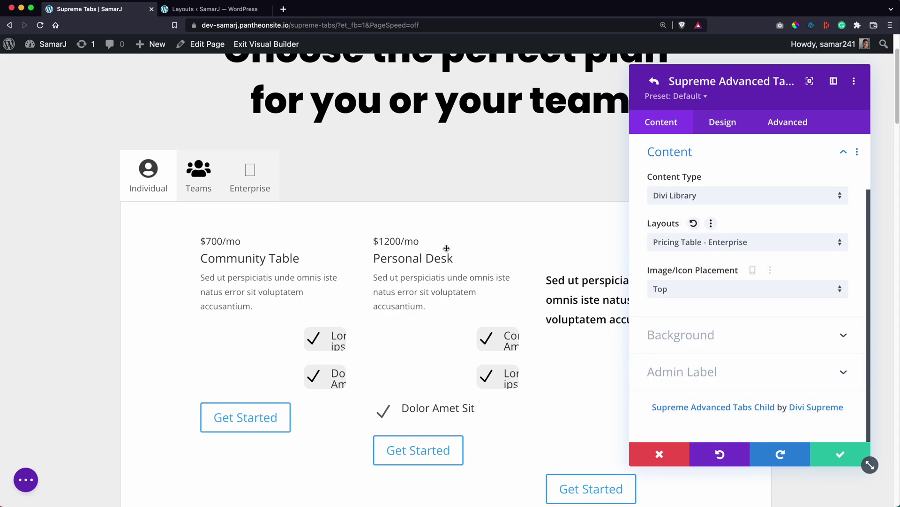
Switch between the Individual, Teams and Enterprise tabs to confirm each shows its own prices
{"action": "left_click", "coordinate": [194, 185]}
{"action": "left_click", "coordinate": [159, 185]}
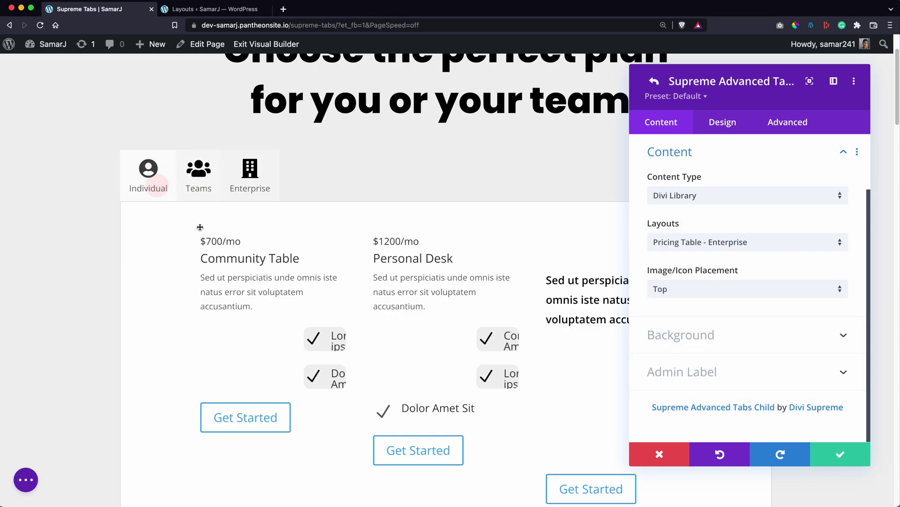
{"action": "left_click", "coordinate": [200, 199]}
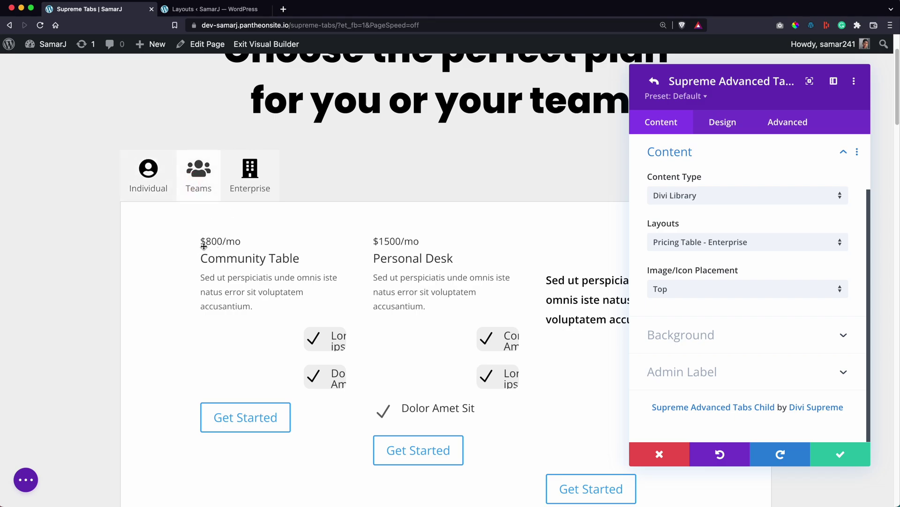
{"action": "left_click", "coordinate": [257, 199]}
{"action": "left_click", "coordinate": [129, 183]}
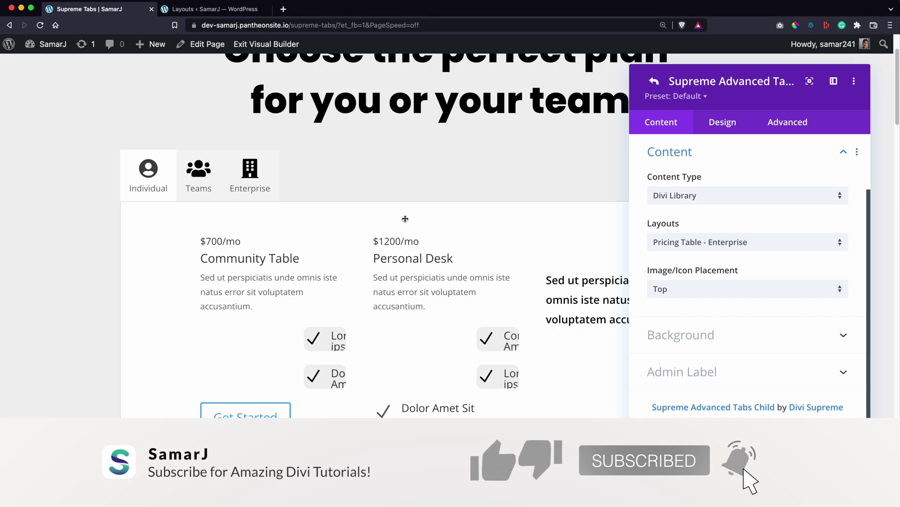
Return to the Supreme Advanced Tabs module settings and show General: Horizontal layout, Top position, Click trigger
{"action": "left_click", "coordinate": [654, 81]}
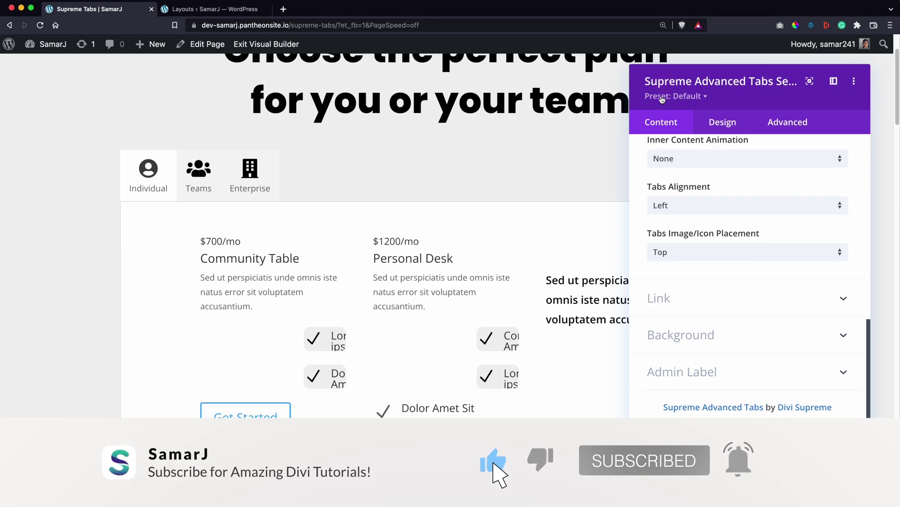
{"action": "scroll", "coordinate": [656, 221], "scroll_direction": "up", "scroll_amount": 10}
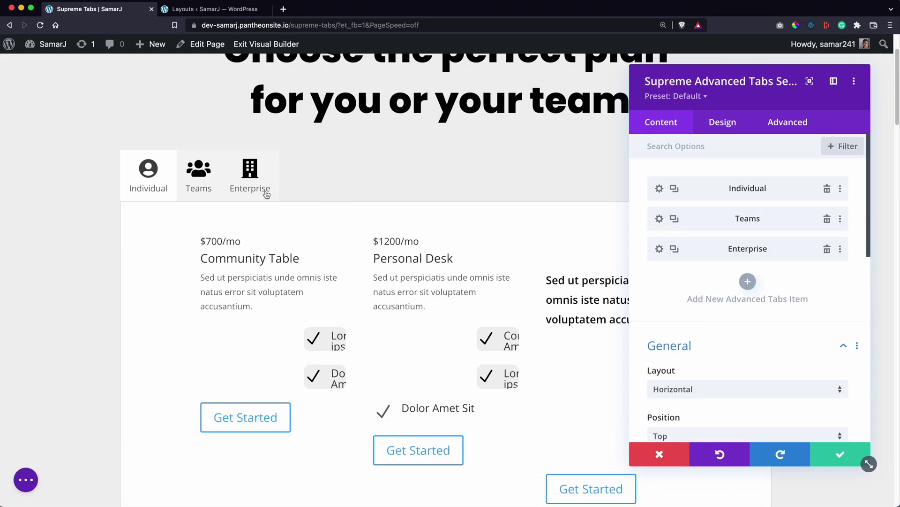
{"action": "scroll", "coordinate": [375, 166], "scroll_direction": "down", "scroll_amount": 2}
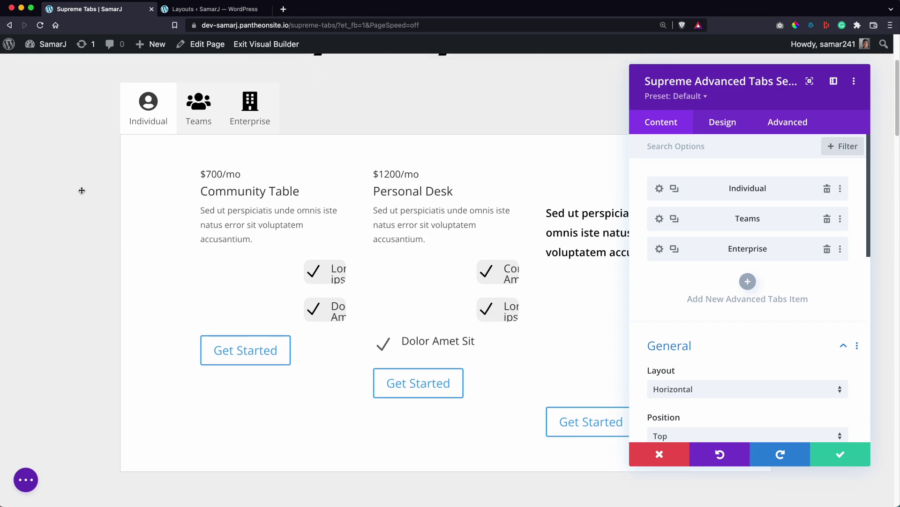
{"action": "scroll", "coordinate": [477, 138], "scroll_direction": "up", "scroll_amount": 3}
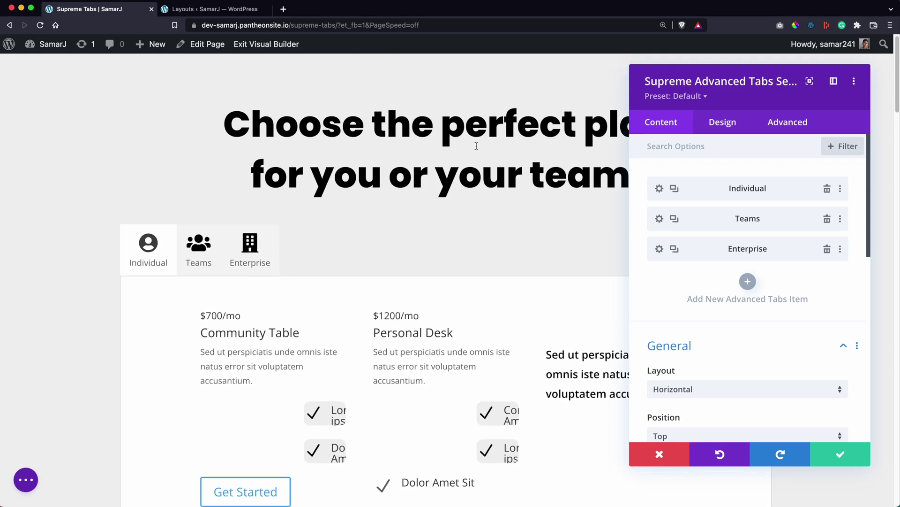
{"action": "scroll", "coordinate": [379, 170], "scroll_direction": "down", "scroll_amount": 2}
{"action": "scroll", "coordinate": [564, 160], "scroll_direction": "up", "scroll_amount": 1}
{"action": "scroll", "coordinate": [666, 213], "scroll_direction": "down", "scroll_amount": 3}
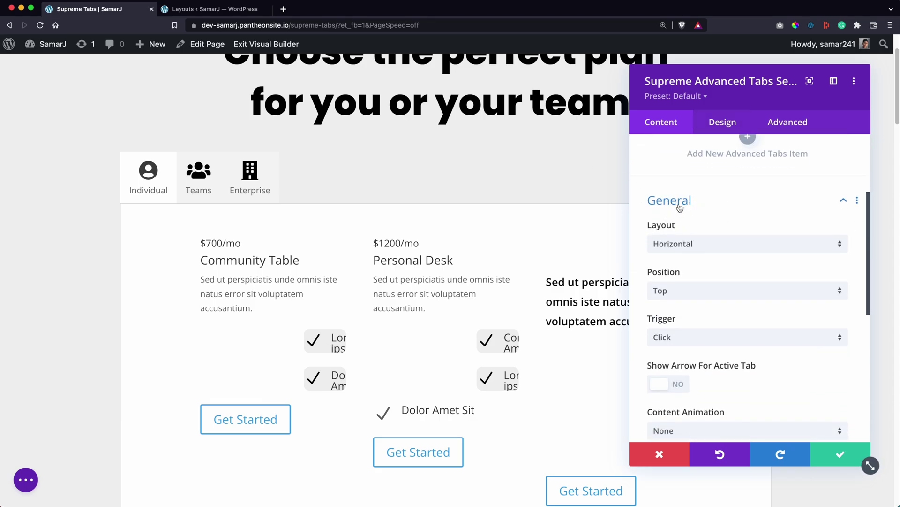
{"action": "left_click", "coordinate": [683, 248]}
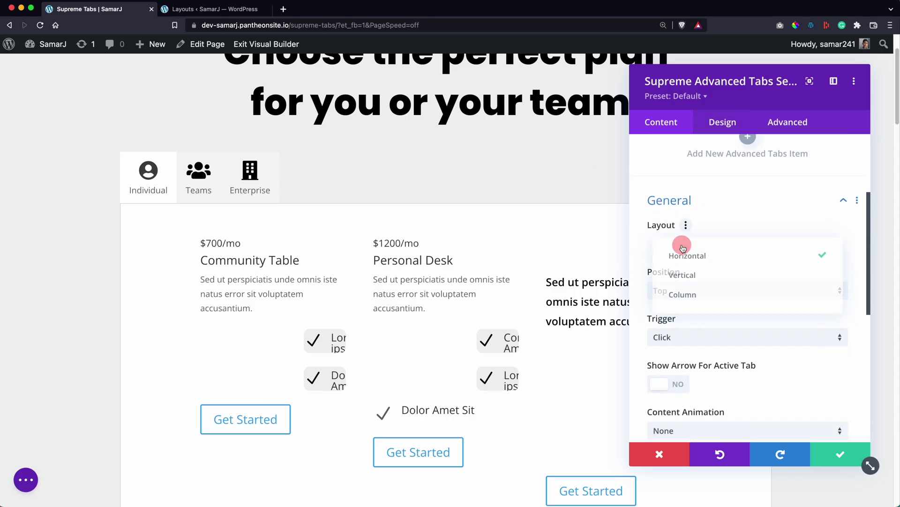
{"action": "left_click", "coordinate": [685, 273]}
{"action": "left_click", "coordinate": [196, 227]}
{"action": "left_click", "coordinate": [216, 279]}
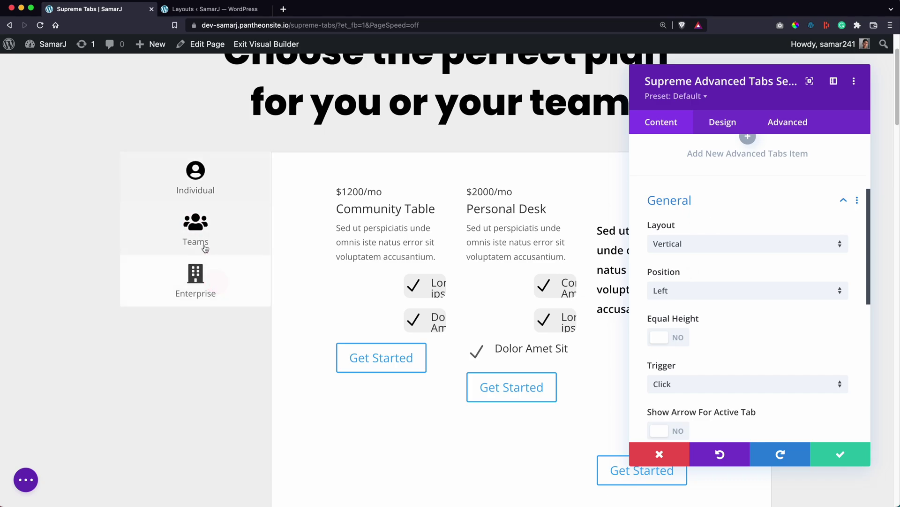
{"action": "left_click", "coordinate": [196, 229]}
{"action": "left_click", "coordinate": [194, 187]}
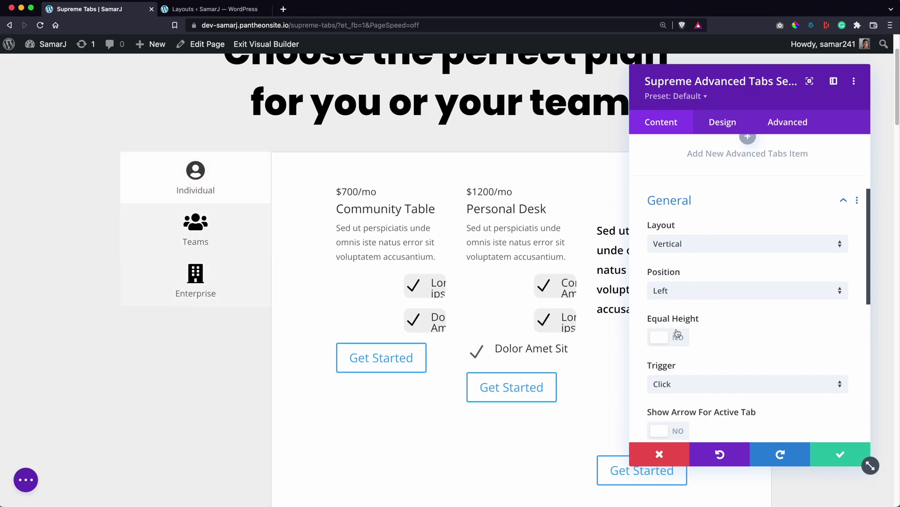
{"action": "left_click", "coordinate": [673, 287]}
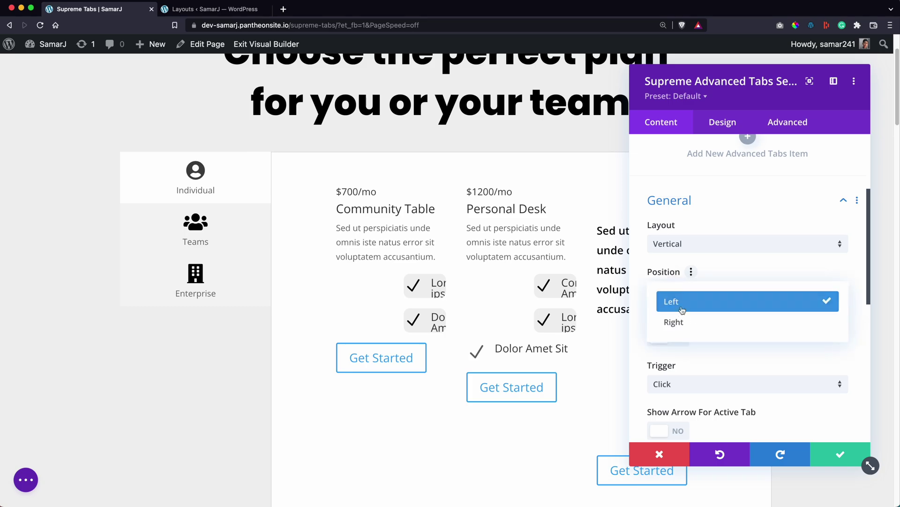
{"action": "left_click", "coordinate": [677, 322]}
{"action": "left_click_drag", "start_coordinate": [745, 103], "coordinate": [622, 82]}
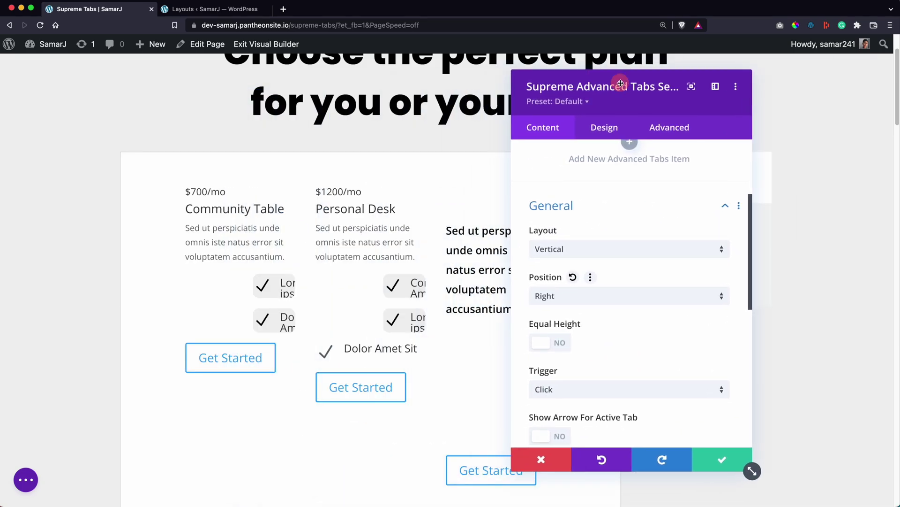
{"action": "left_click", "coordinate": [575, 251]}
{"action": "left_click", "coordinate": [569, 300]}
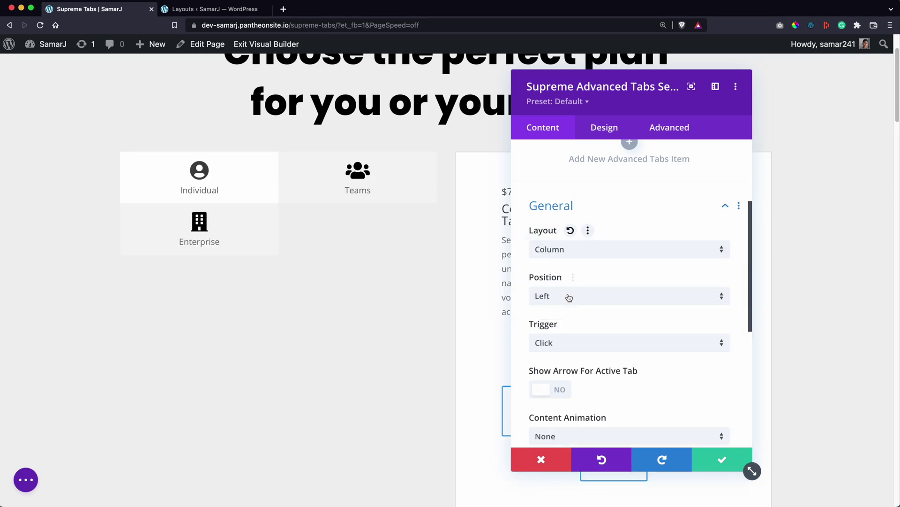
{"action": "left_click", "coordinate": [332, 190]}
{"action": "left_click", "coordinate": [219, 237]}
{"action": "left_click", "coordinate": [231, 183]}
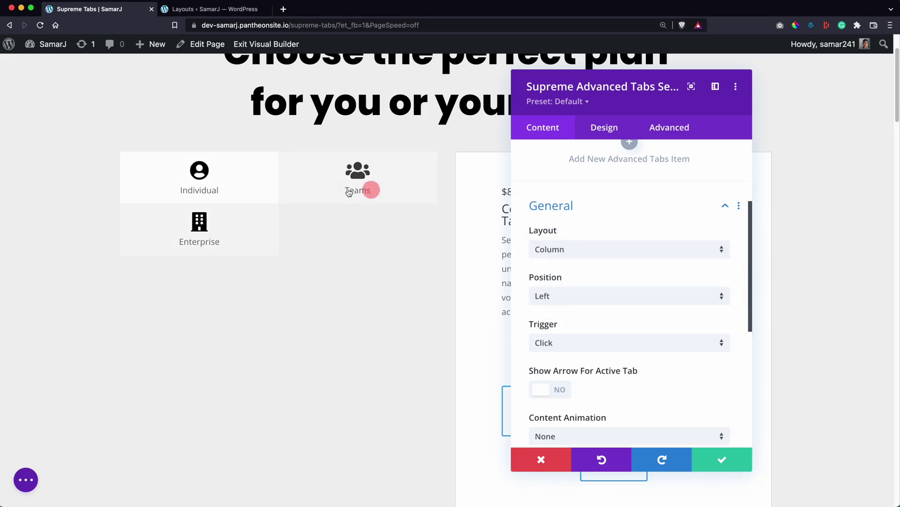
{"action": "left_click", "coordinate": [367, 187]}
{"action": "left_click", "coordinate": [248, 175]}
{"action": "left_click", "coordinate": [241, 227]}
{"action": "left_click", "coordinate": [324, 190]}
{"action": "left_click", "coordinate": [234, 172]}
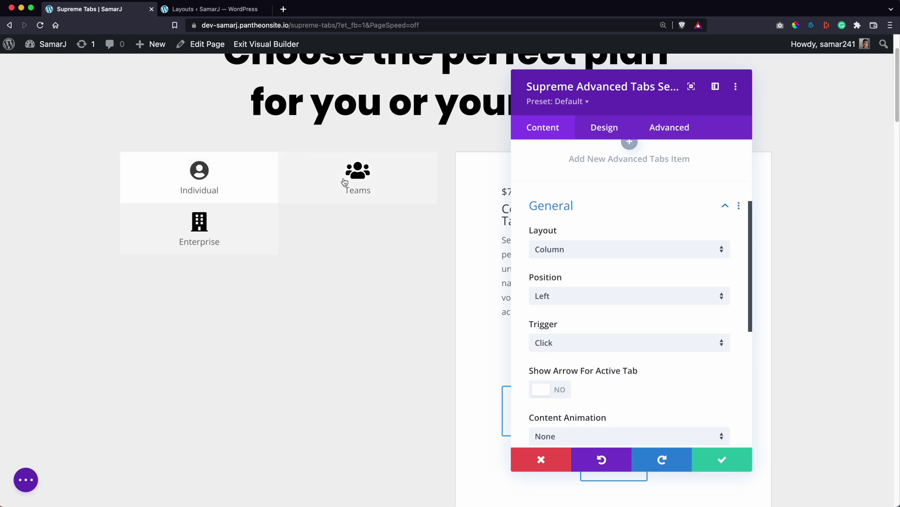
{"action": "left_click", "coordinate": [565, 294]}
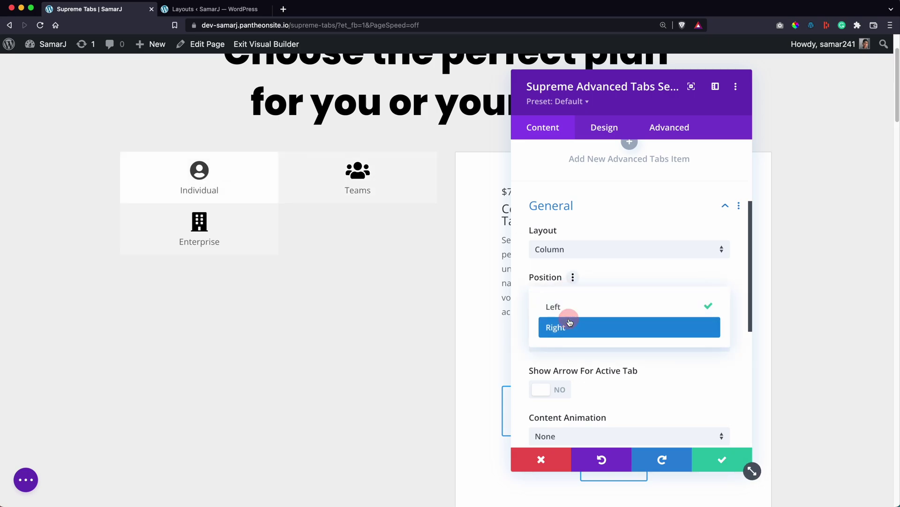
{"action": "left_click", "coordinate": [569, 323]}
{"action": "left_click_drag", "start_coordinate": [609, 102], "coordinate": [233, 87]}
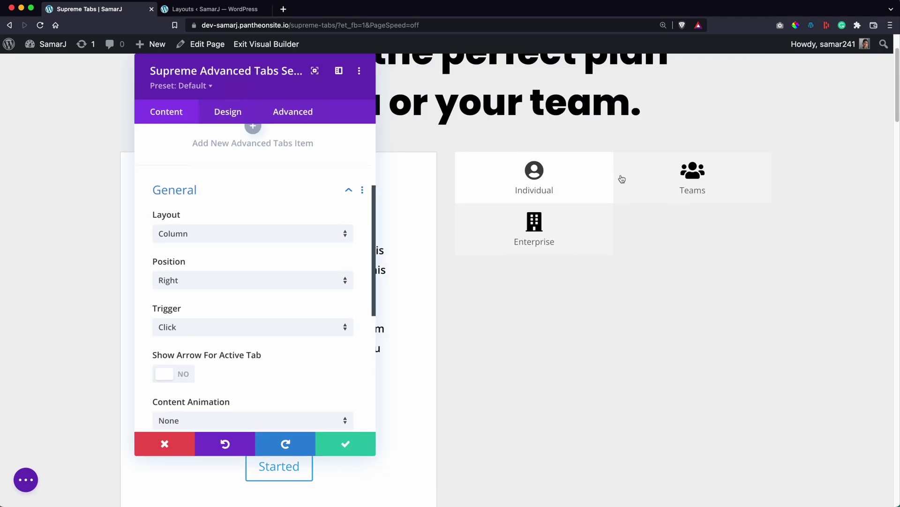
{"action": "left_click", "coordinate": [519, 257]}
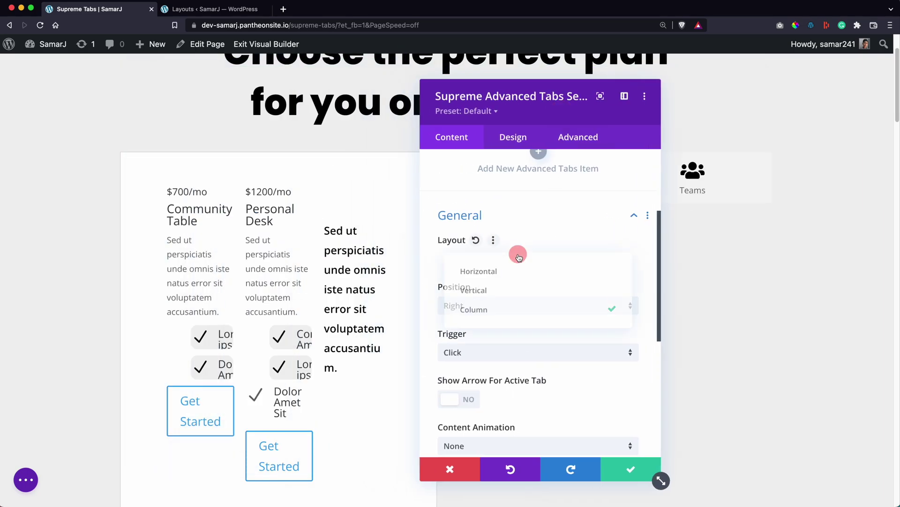
{"action": "left_click", "coordinate": [482, 271]}
Keep tabs switching on click, leave the active-tab arrow off, and make tab content fade in
{"action": "left_click_drag", "start_coordinate": [524, 120], "coordinate": [637, 117]}
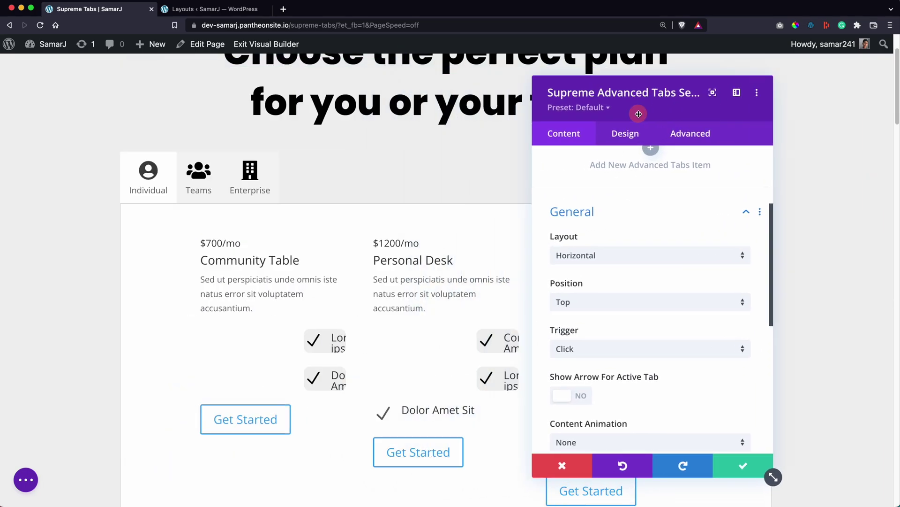
{"action": "scroll", "coordinate": [566, 230], "scroll_direction": "down", "scroll_amount": 3}
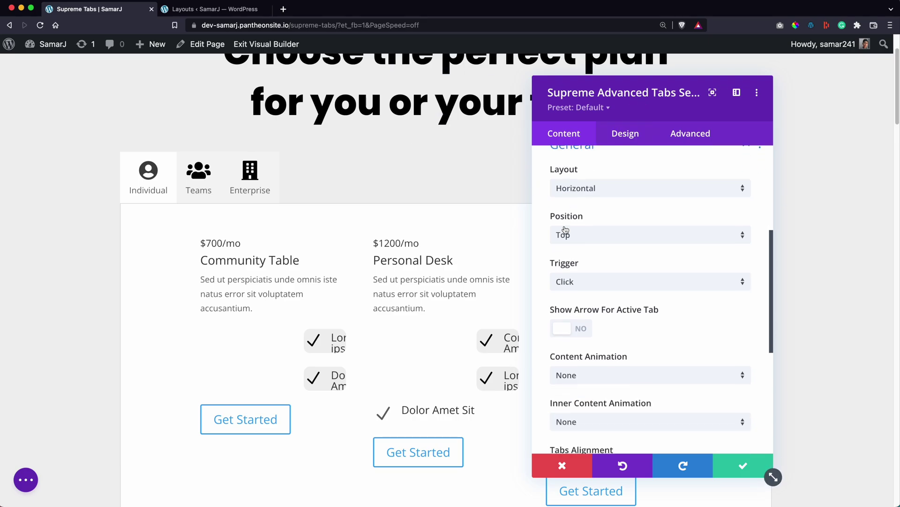
{"action": "left_click", "coordinate": [572, 286]}
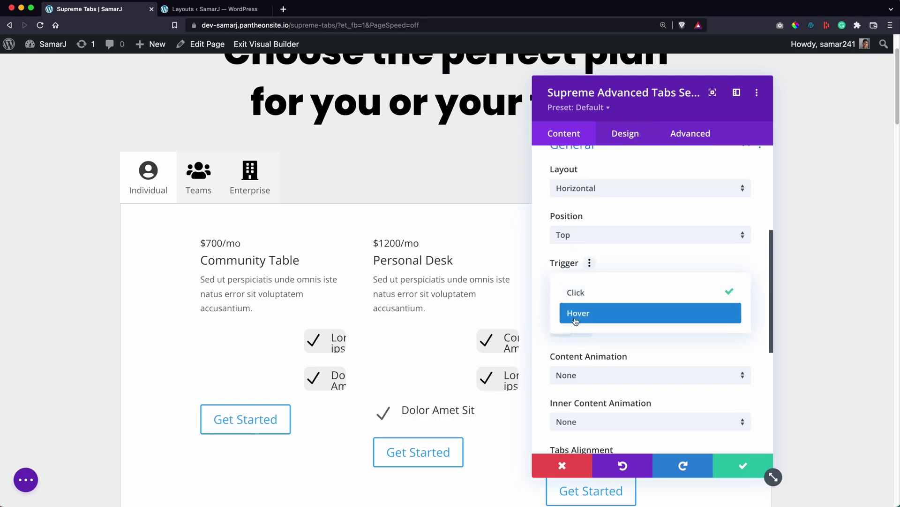
{"action": "left_click", "coordinate": [545, 293]}
{"action": "scroll", "coordinate": [571, 234], "scroll_direction": "down", "scroll_amount": 3}
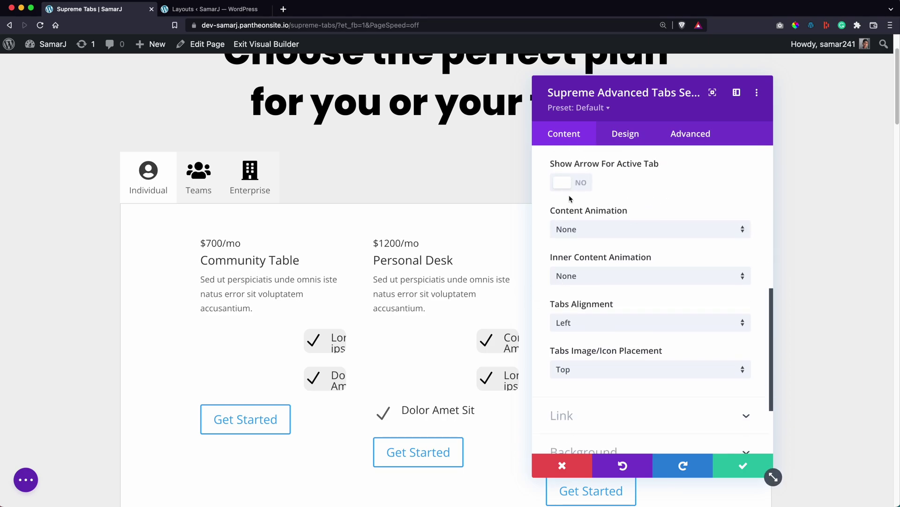
{"action": "left_click", "coordinate": [571, 189]}
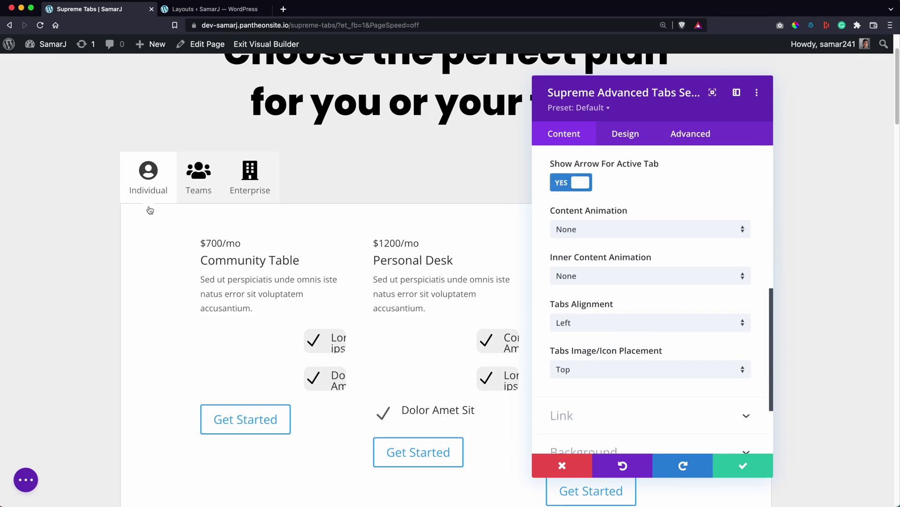
{"action": "left_click", "coordinate": [576, 184]}
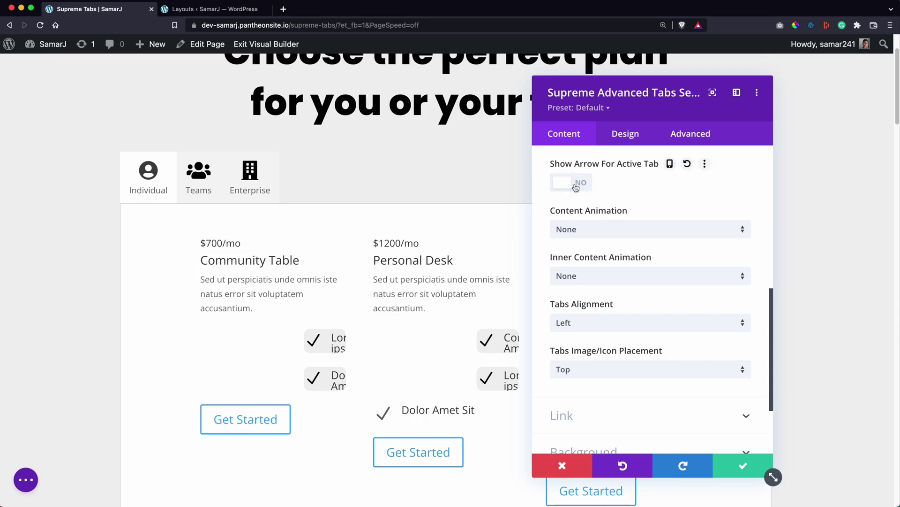
{"action": "left_click", "coordinate": [574, 228]}
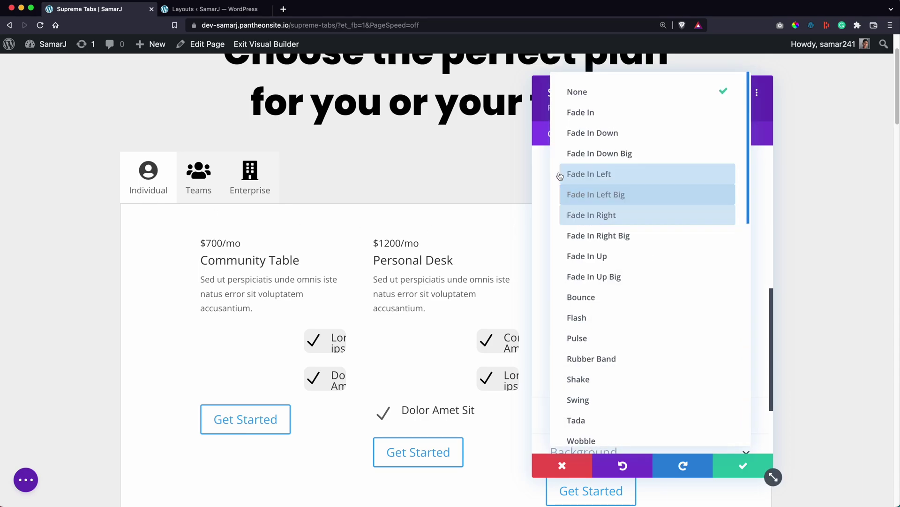
{"action": "left_click", "coordinate": [576, 119]}
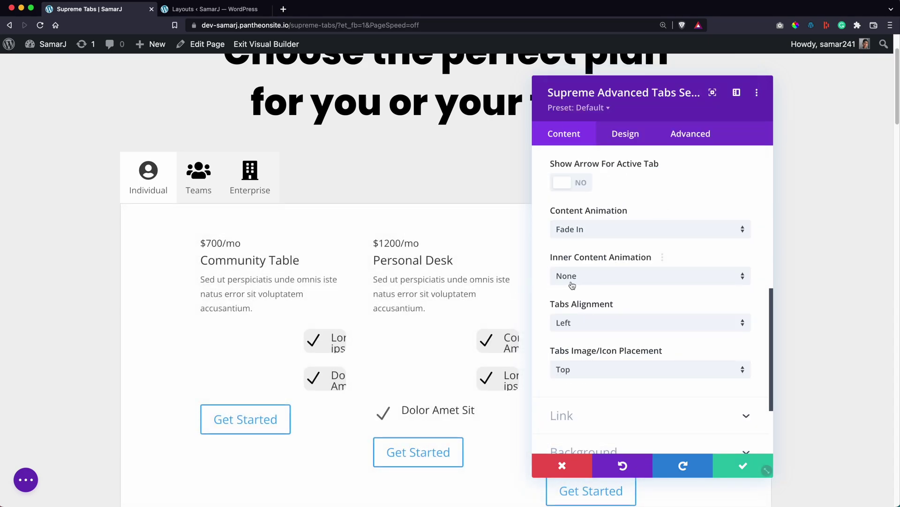
Set Tabs Alignment to Center and Tabs Image/Icon Placement to Left
{"action": "scroll", "coordinate": [590, 280], "scroll_direction": "down", "scroll_amount": 3}
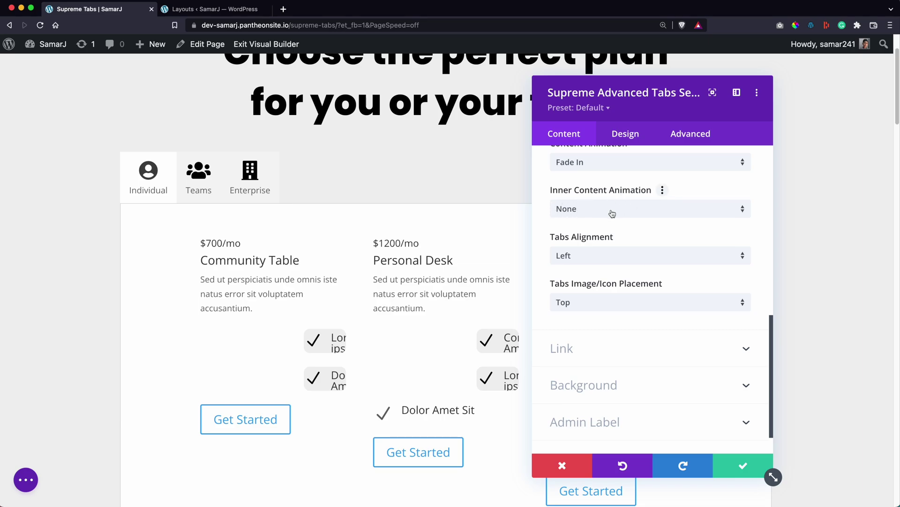
{"action": "left_click", "coordinate": [581, 261]}
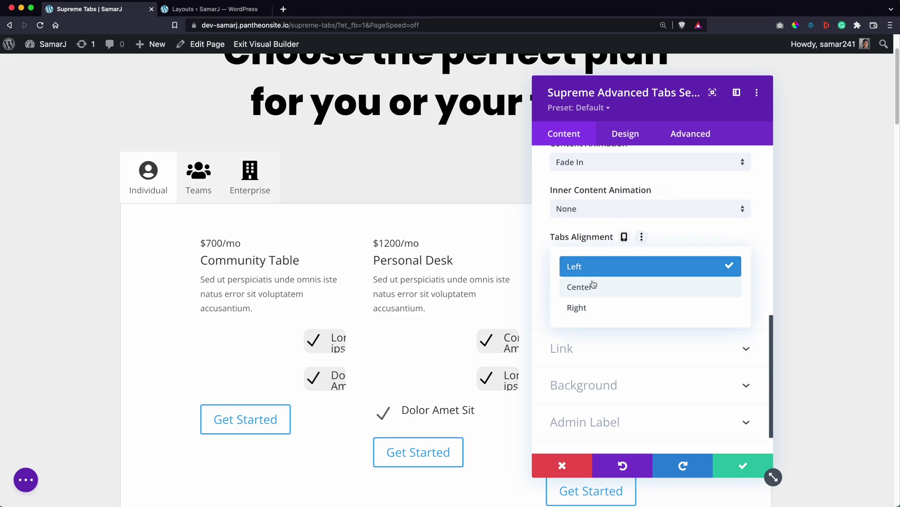
{"action": "left_click", "coordinate": [593, 283]}
{"action": "left_click_drag", "start_coordinate": [630, 106], "coordinate": [726, 94]}
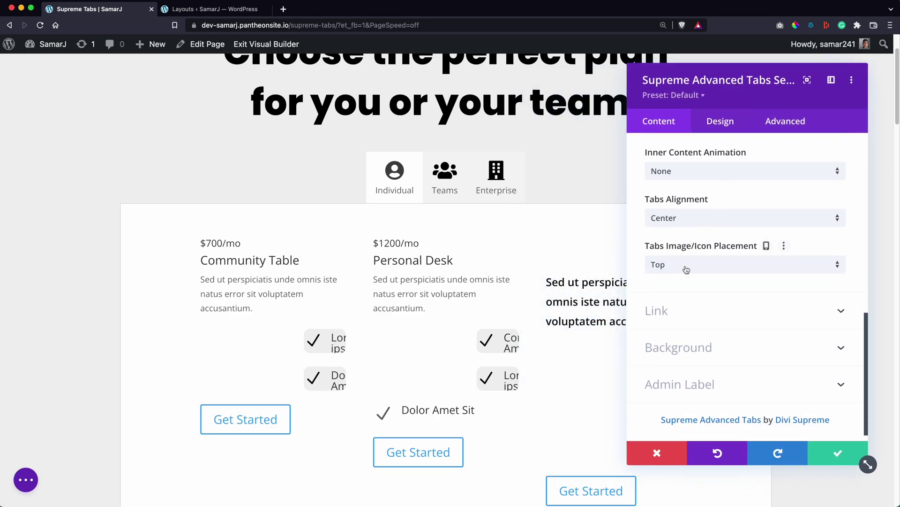
{"action": "left_click", "coordinate": [686, 269]}
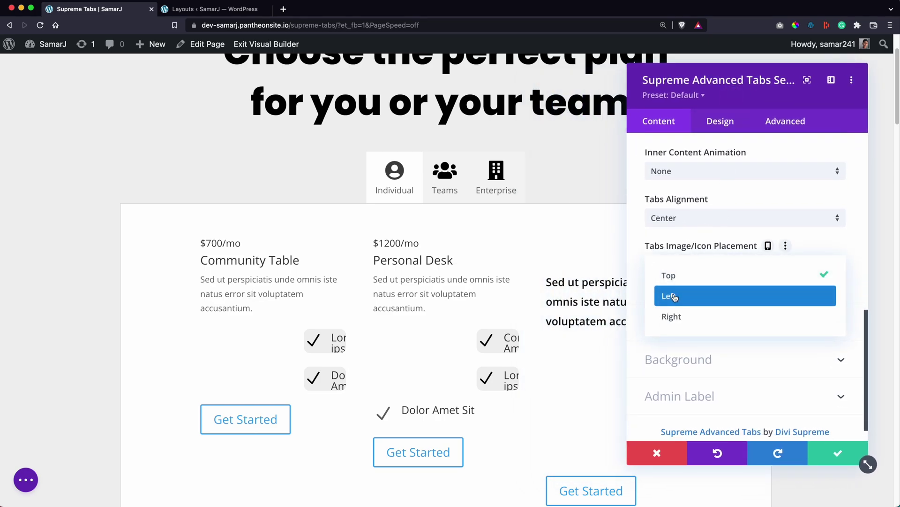
{"action": "left_click", "coordinate": [674, 296]}
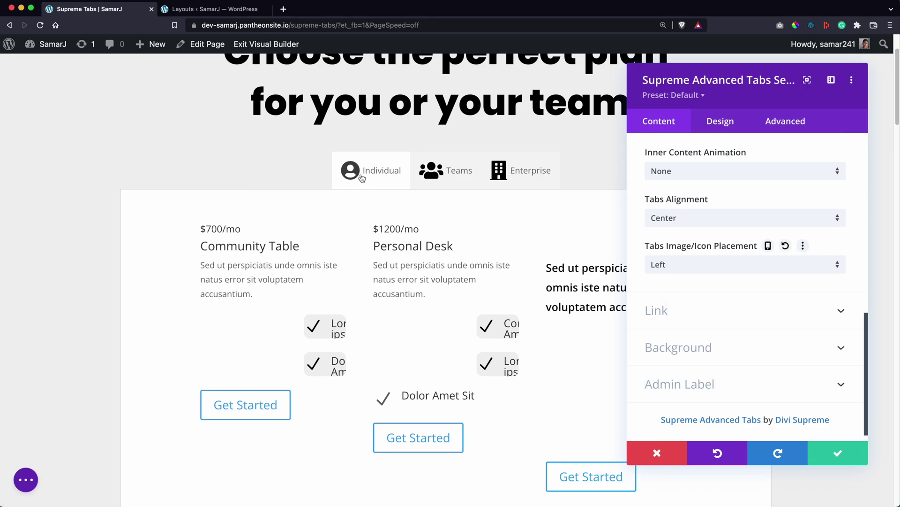
Preview the Teams, Enterprise and Individual tabs to check the centered layout
{"action": "left_click", "coordinate": [440, 175]}
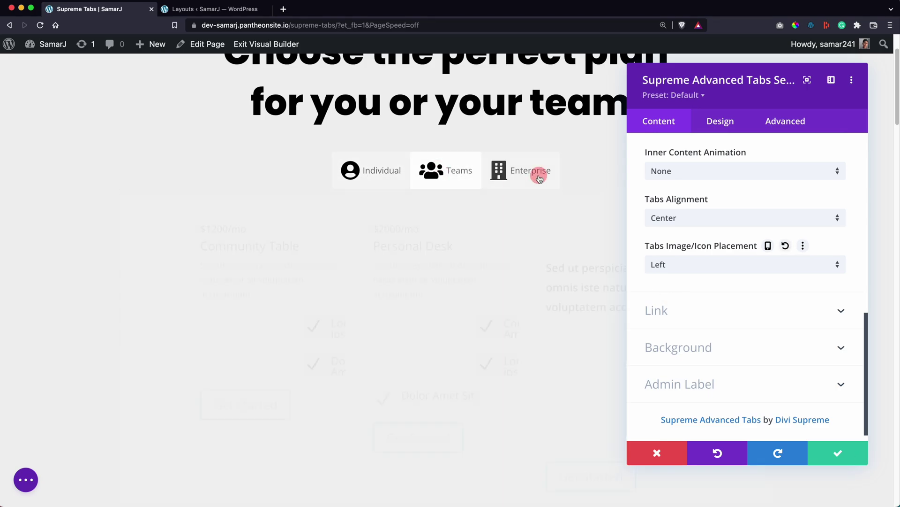
{"action": "left_click", "coordinate": [537, 175]}
{"action": "left_click", "coordinate": [365, 171]}
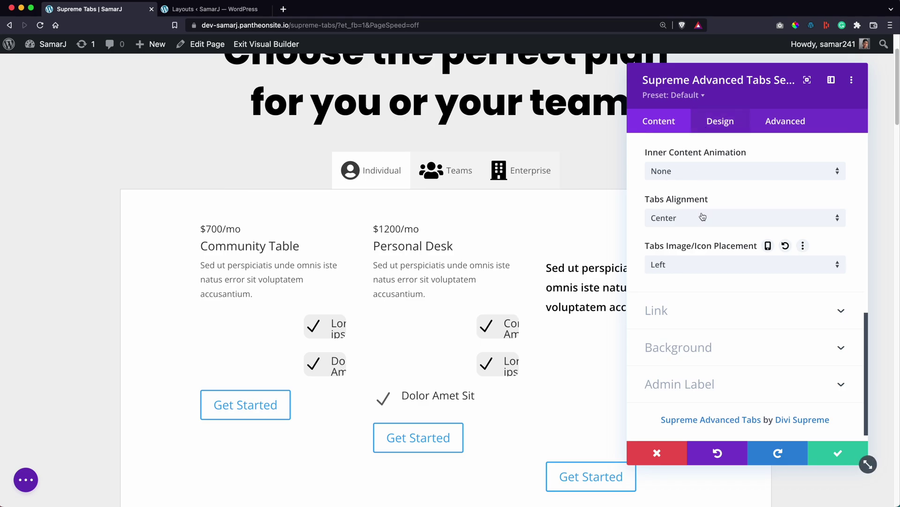
Give the Tabs Wrapper a black background and a 450px width
{"action": "left_click", "coordinate": [721, 132]}
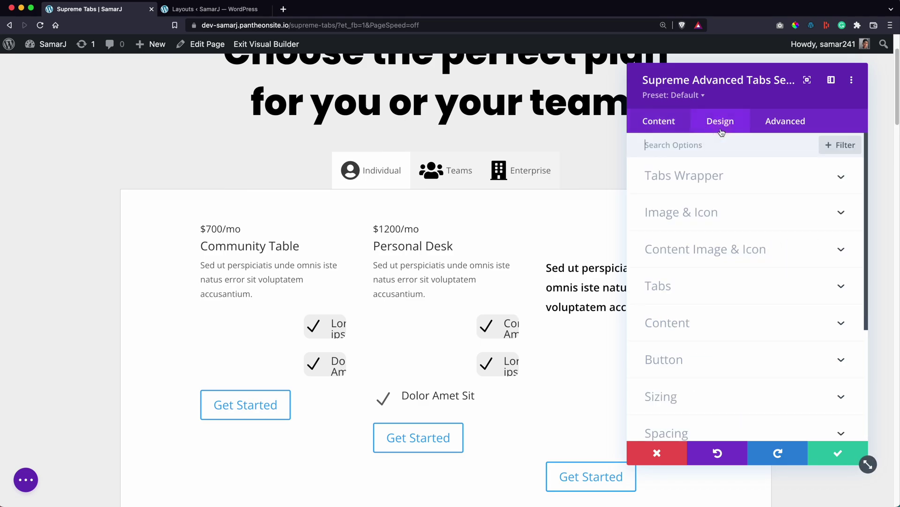
{"action": "left_click", "coordinate": [704, 183]}
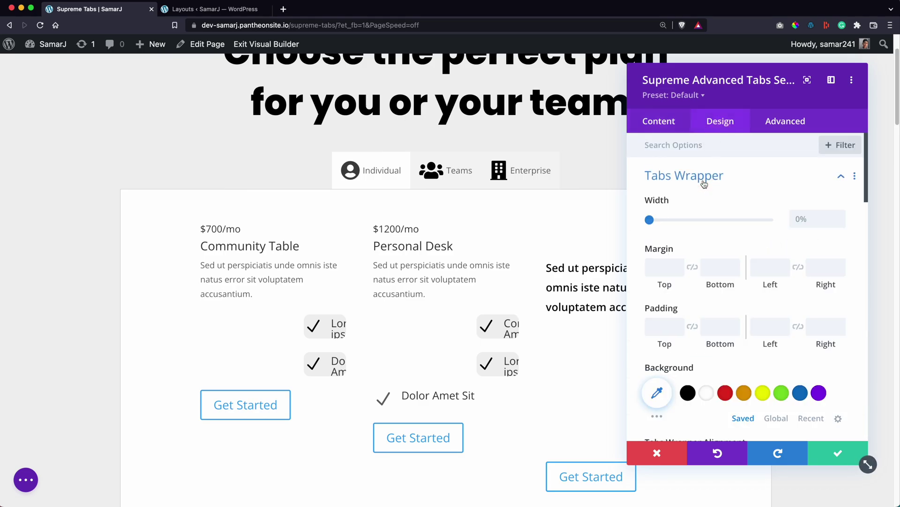
{"action": "scroll", "coordinate": [675, 226], "scroll_direction": "down", "scroll_amount": 3}
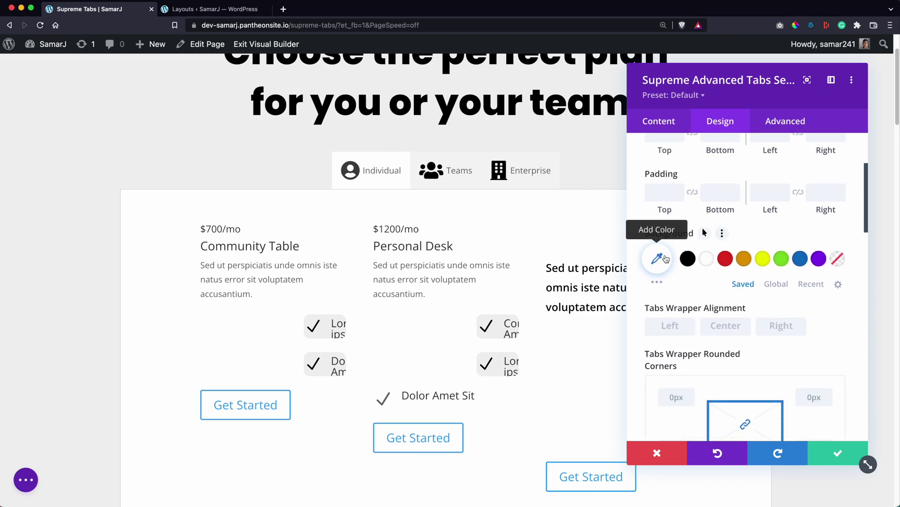
{"action": "left_click", "coordinate": [666, 258]}
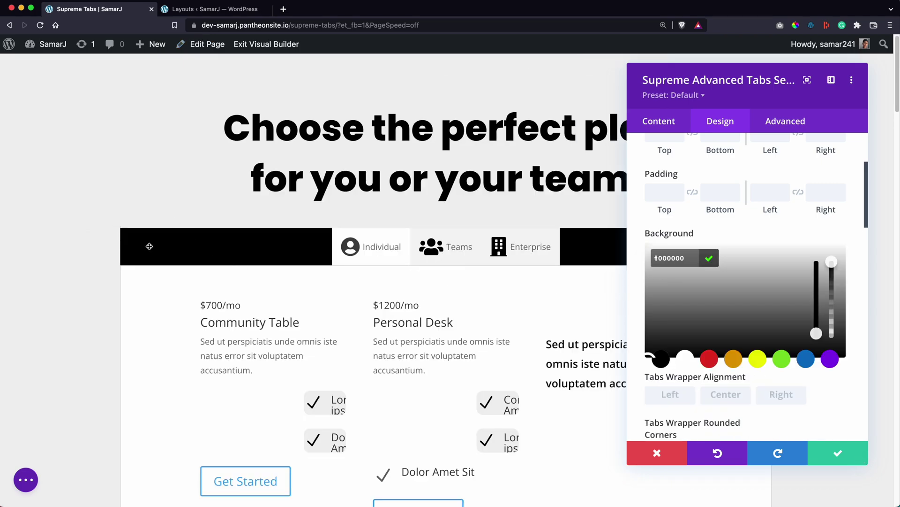
{"action": "left_click", "coordinate": [647, 211]}
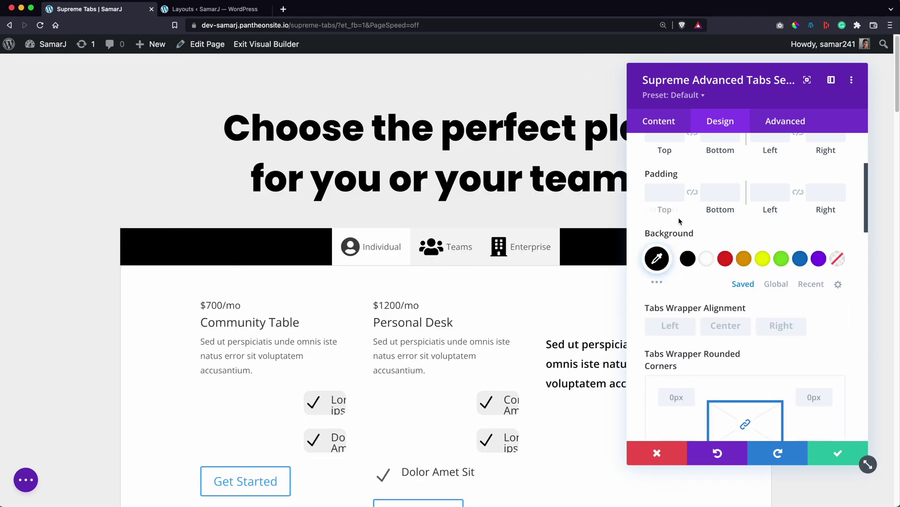
{"action": "scroll", "coordinate": [794, 222], "scroll_direction": "up", "scroll_amount": 3}
{"action": "left_click", "coordinate": [795, 222]}
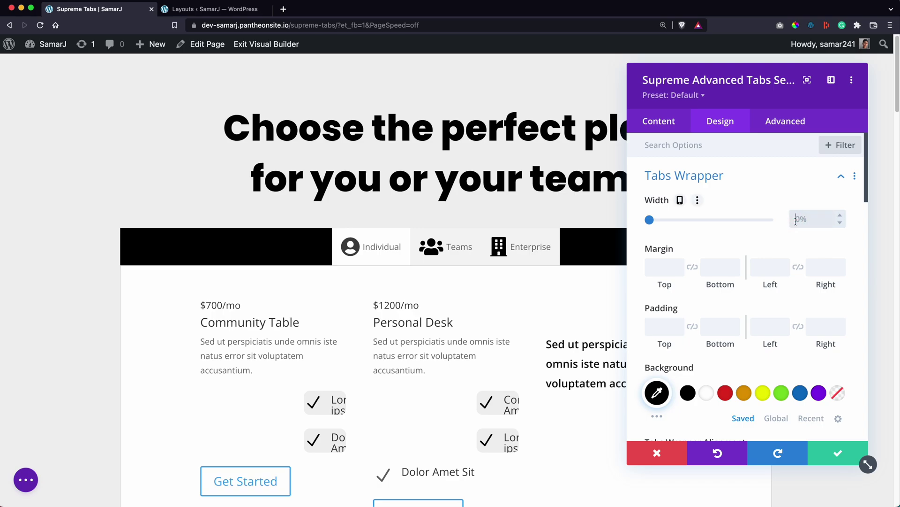
{"action": "type", "text": "400px"}
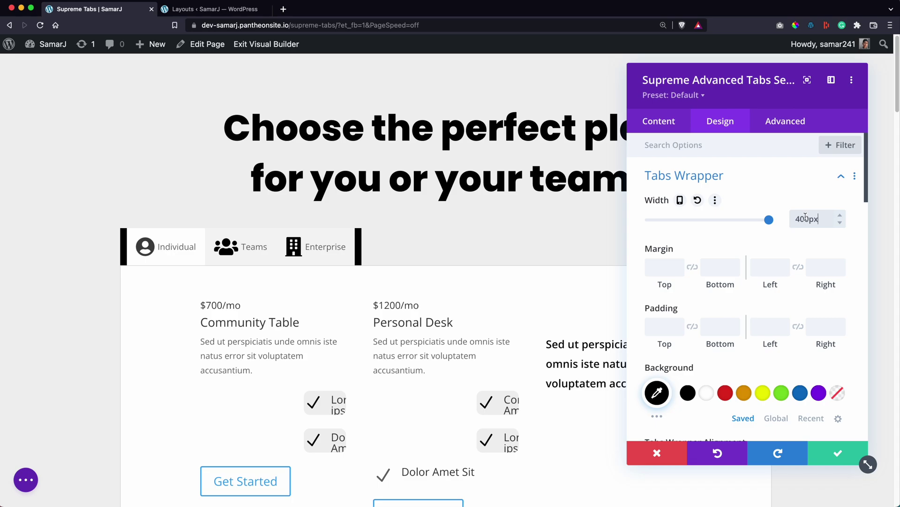
{"action": "left_click", "coordinate": [805, 218]}
{"action": "key", "text": "BackSpace"}
{"action": "type", "text": "5"}
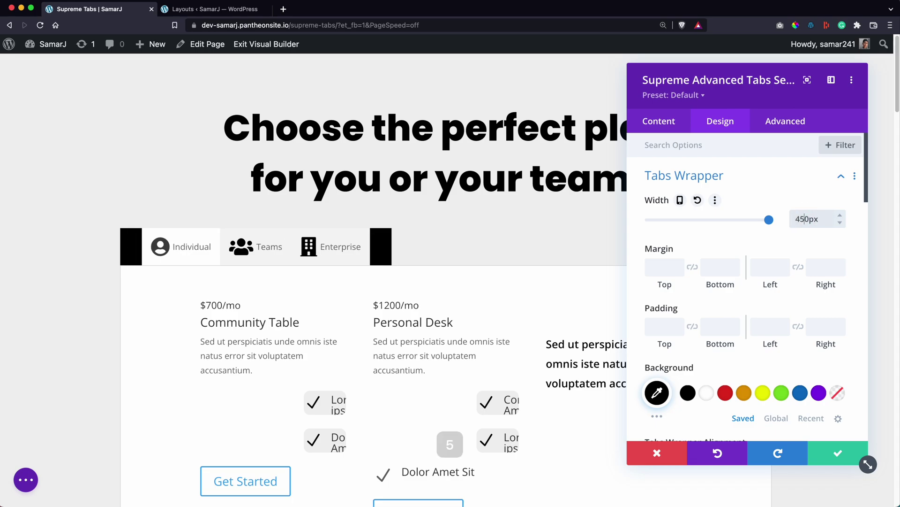
Add 10px top and bottom padding, 100px rounded corners and center alignment to the tabs wrapper
{"action": "left_click", "coordinate": [659, 322]}
{"action": "type", "text": "10"}
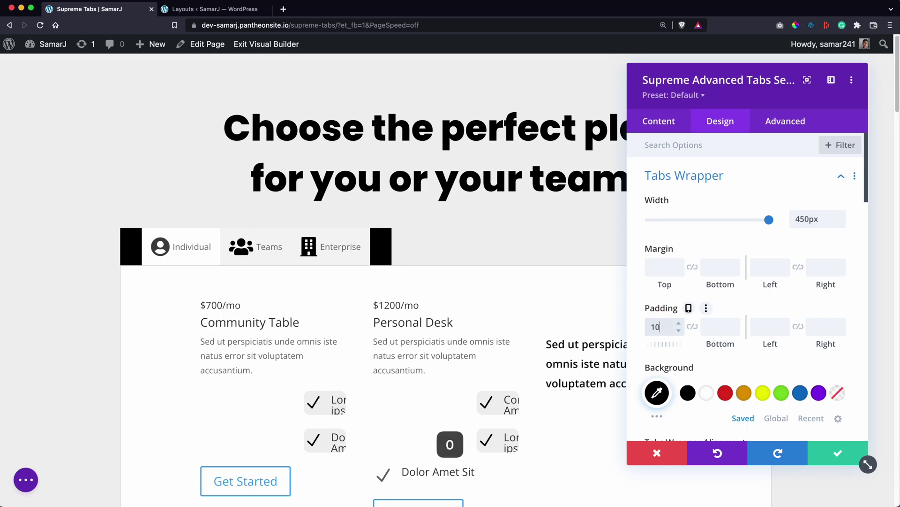
{"action": "left_click", "coordinate": [694, 330]}
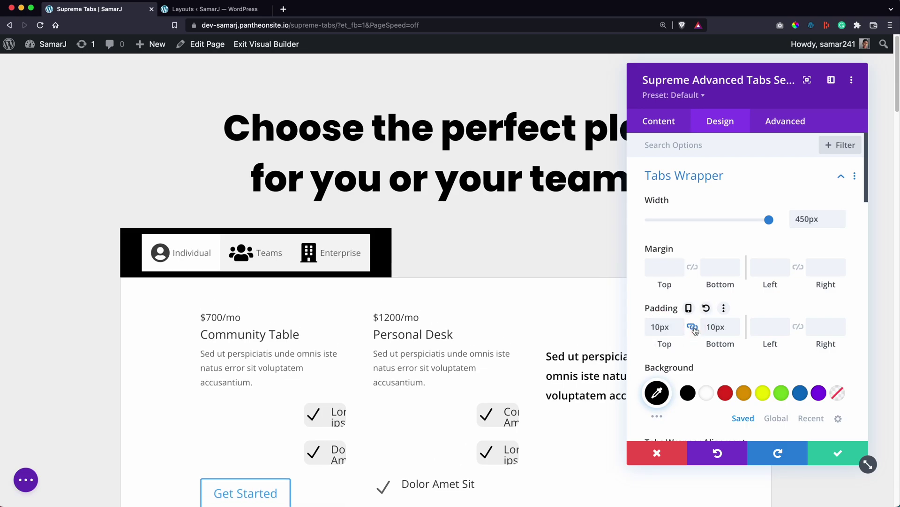
{"action": "scroll", "coordinate": [776, 265], "scroll_direction": "down", "scroll_amount": 3}
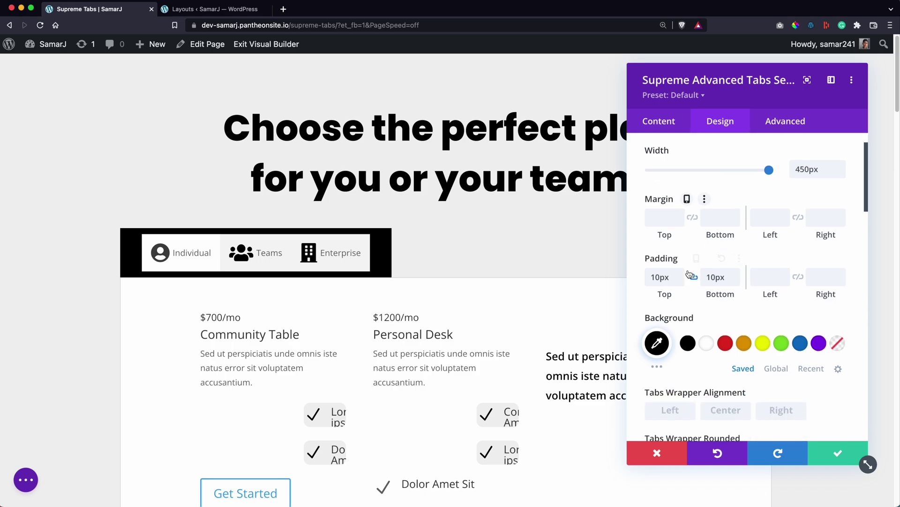
{"action": "scroll", "coordinate": [734, 265], "scroll_direction": "down", "scroll_amount": 9}
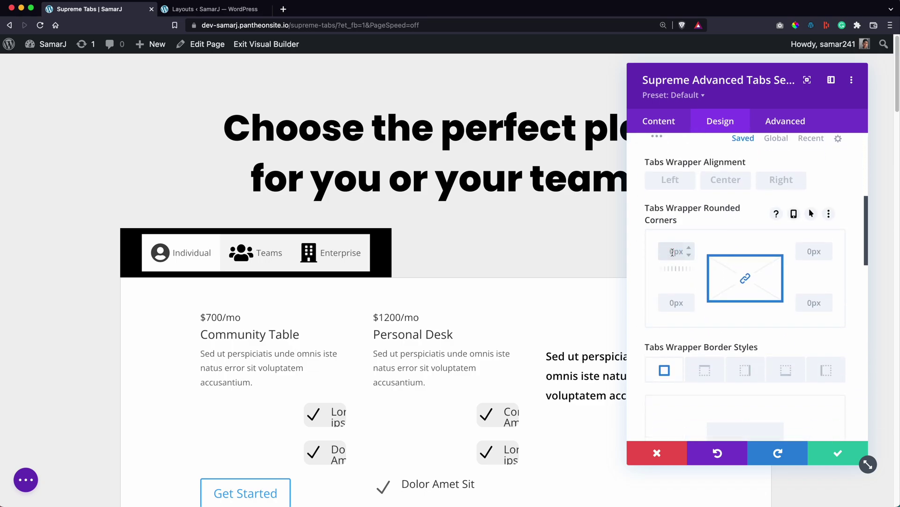
{"action": "type", "text": "5"}
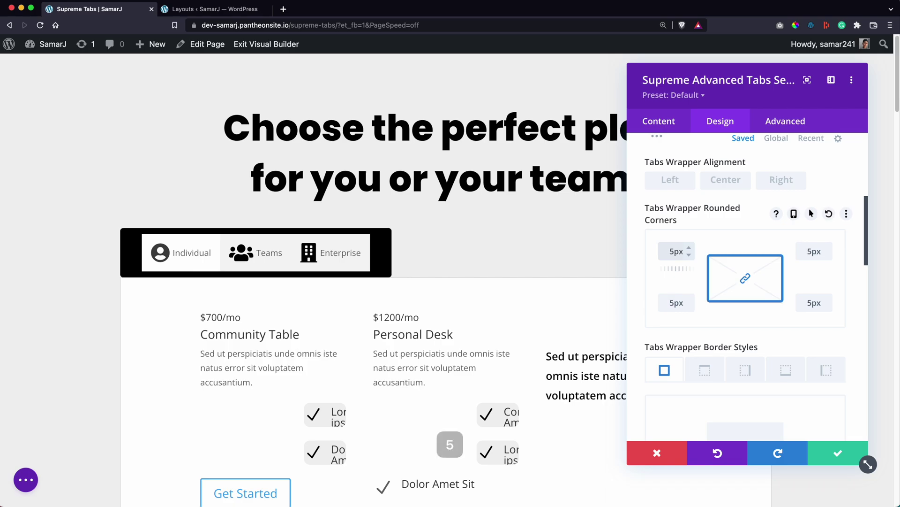
{"action": "double_click", "coordinate": [676, 251]}
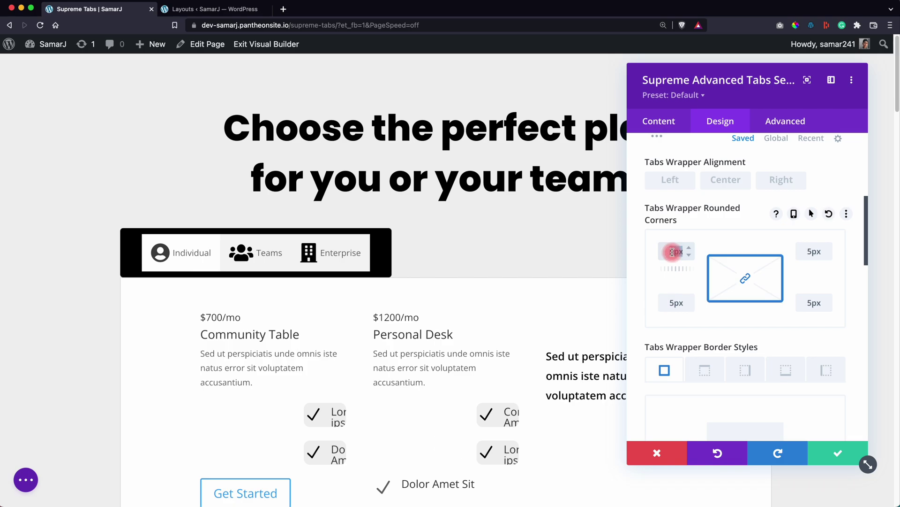
{"action": "type", "text": "100"}
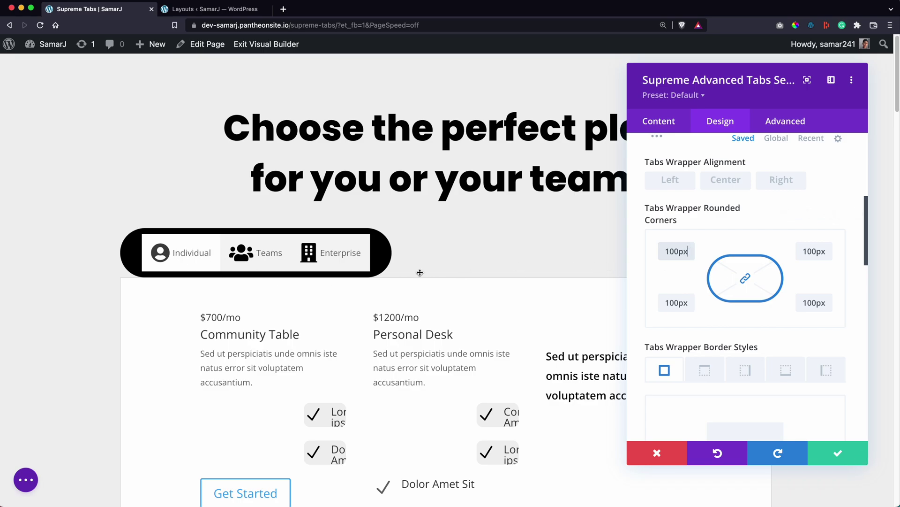
{"action": "scroll", "coordinate": [848, 279], "scroll_direction": "up", "scroll_amount": 3}
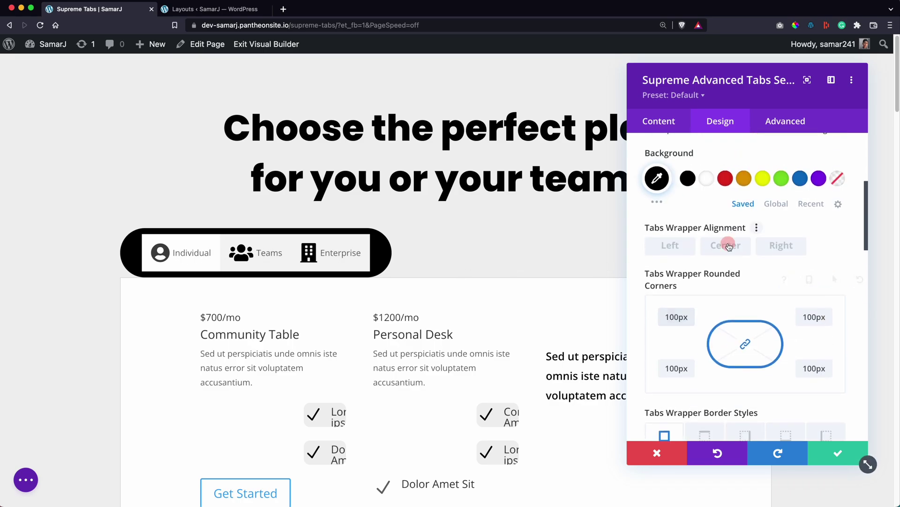
{"action": "left_click", "coordinate": [725, 245]}
{"action": "scroll", "coordinate": [712, 240], "scroll_direction": "up", "scroll_amount": 4}
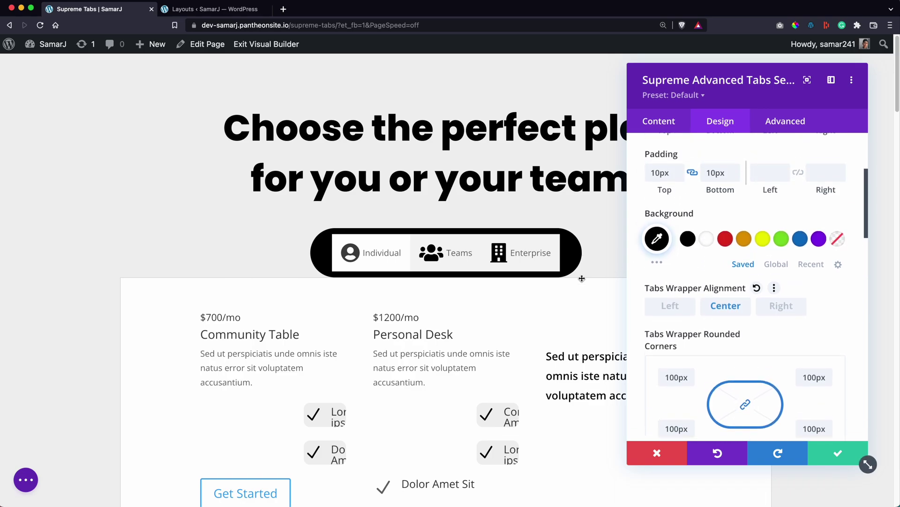
{"action": "scroll", "coordinate": [712, 240], "scroll_direction": "up", "scroll_amount": 2}
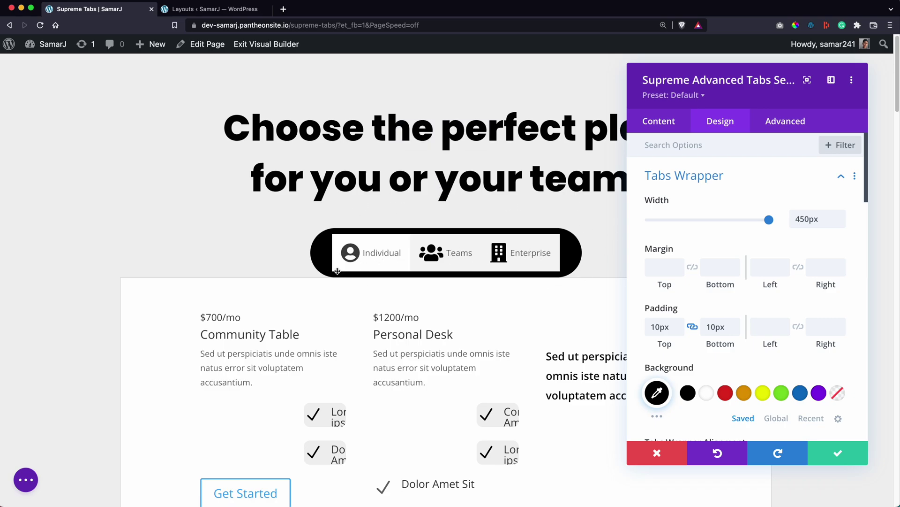
Reset the tabs wrapper styling and shrink the tab icons in Image & Icon settings
{"action": "right_click", "coordinate": [700, 181]}
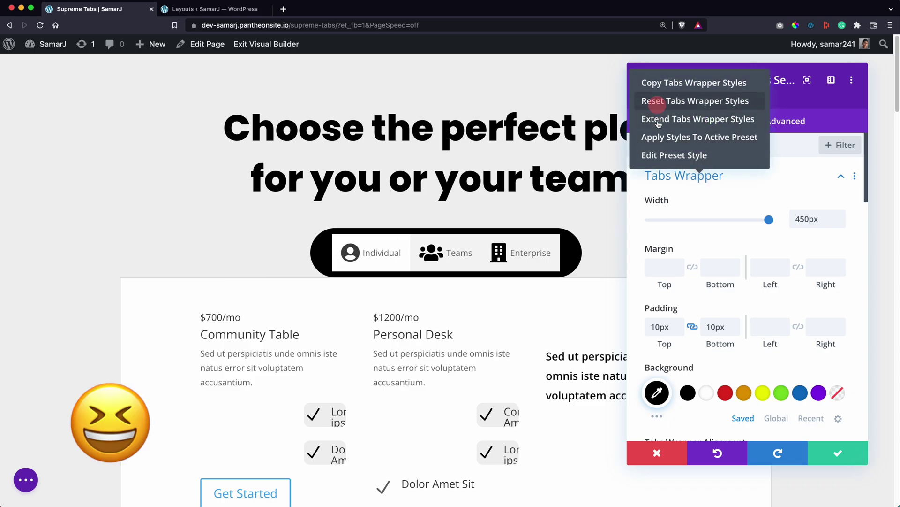
{"action": "left_click", "coordinate": [658, 101]}
{"action": "left_click", "coordinate": [719, 183]}
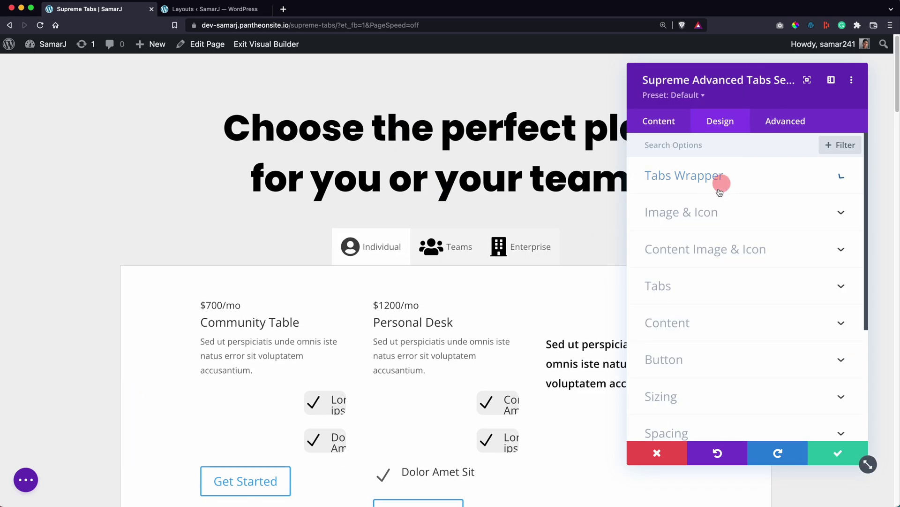
{"action": "left_click", "coordinate": [685, 212]}
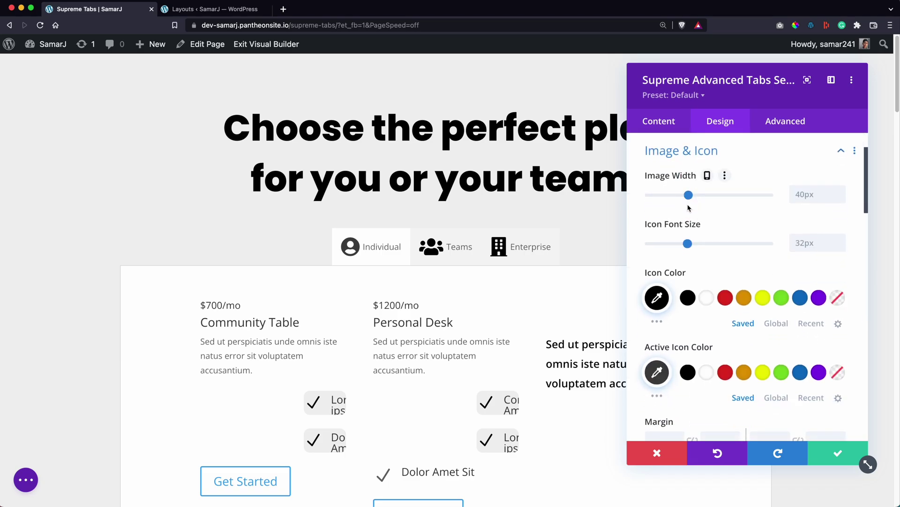
{"action": "left_click_drag", "start_coordinate": [686, 249], "coordinate": [671, 247]}
Make the active tab icon red and preview the Teams, Enterprise and Individual tabs
{"action": "scroll", "coordinate": [747, 266], "scroll_direction": "down", "scroll_amount": 3}
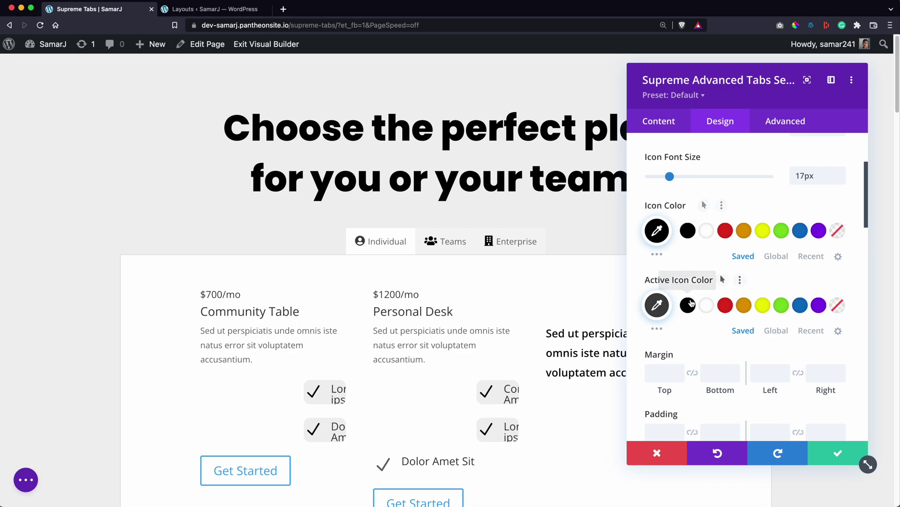
{"action": "left_click", "coordinate": [725, 304]}
{"action": "left_click", "coordinate": [452, 242]}
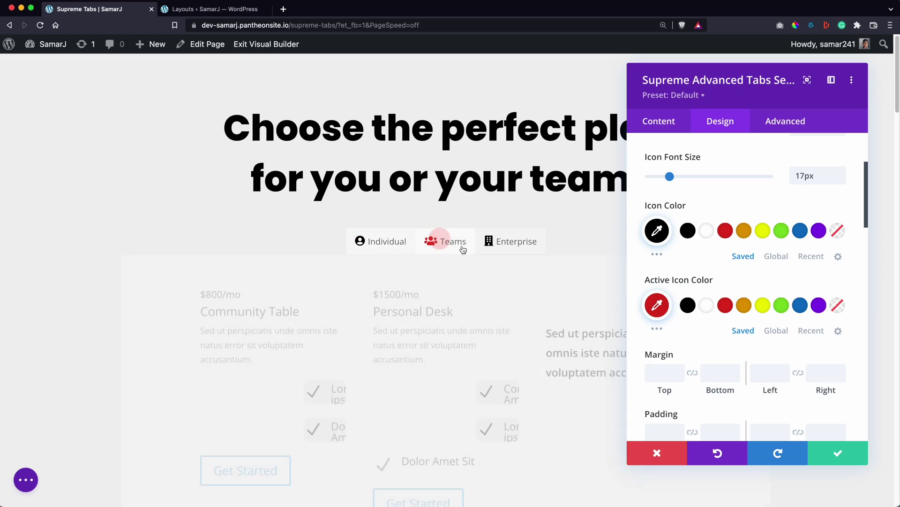
{"action": "left_click", "coordinate": [509, 241]}
{"action": "left_click", "coordinate": [389, 243]}
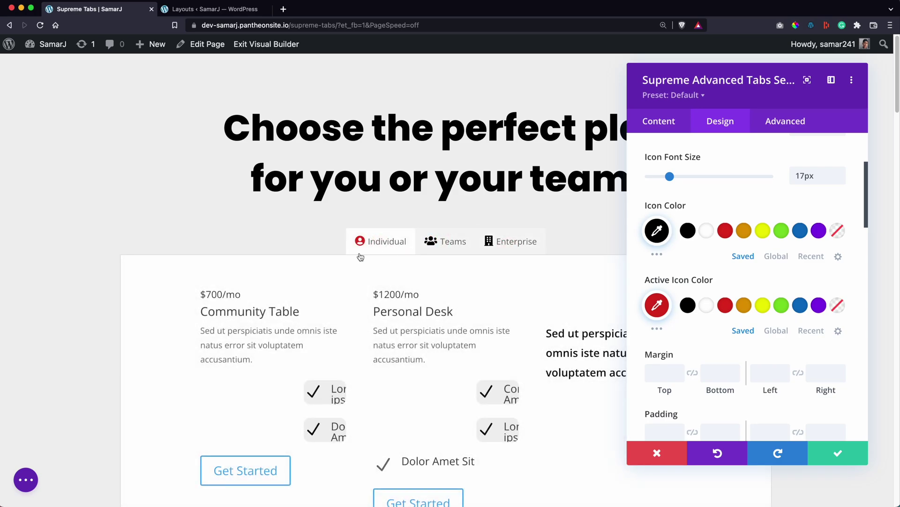
Change the active tab icon colour to dark green #108969 and check it across tabs
{"action": "left_click", "coordinate": [657, 305]}
{"action": "left_click", "coordinate": [739, 345]}
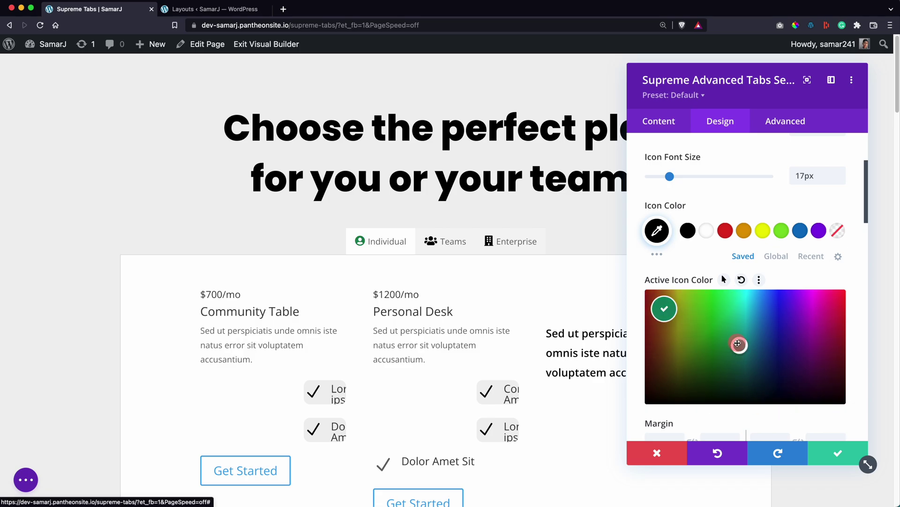
{"action": "left_click", "coordinate": [459, 249]}
{"action": "left_click", "coordinate": [381, 241]}
{"action": "left_click", "coordinate": [446, 241]}
{"action": "left_click", "coordinate": [387, 248]}
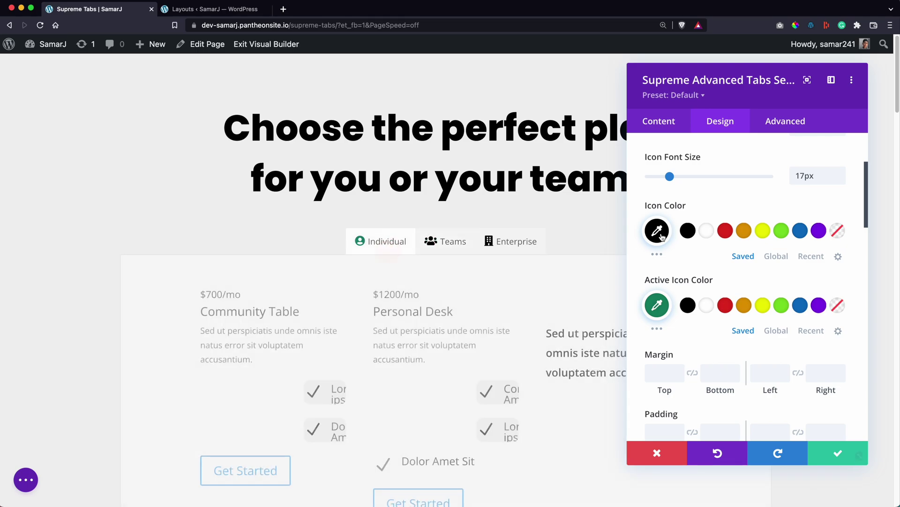
{"action": "scroll", "coordinate": [632, 208], "scroll_direction": "down", "scroll_amount": 5}
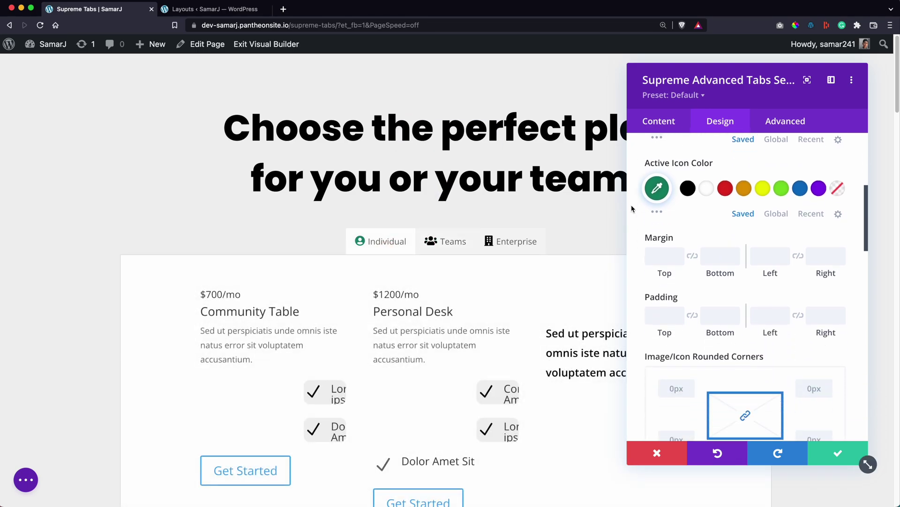
{"action": "scroll", "coordinate": [660, 236], "scroll_direction": "down", "scroll_amount": 10}
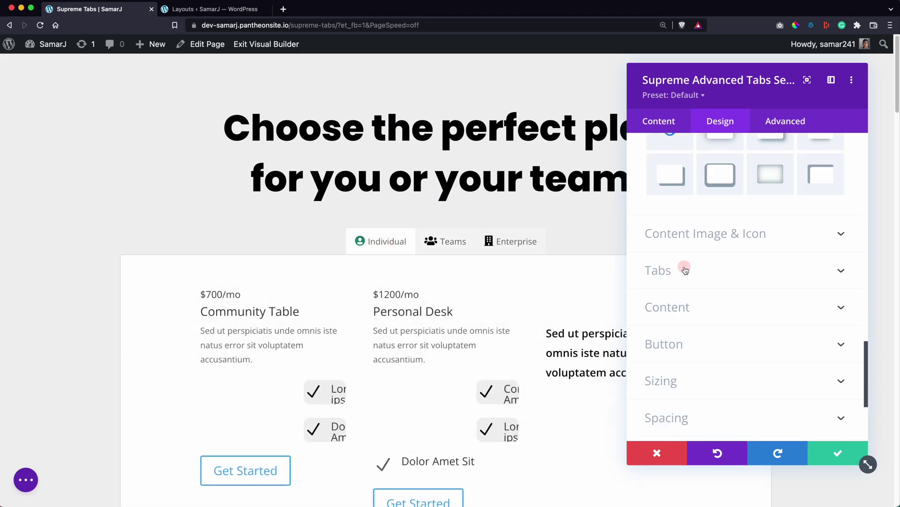
Set the tab gap to 15px and make inactive tab backgrounds transparent
{"action": "left_click", "coordinate": [682, 268]}
{"action": "left_click_drag", "start_coordinate": [648, 198], "coordinate": [664, 201]}
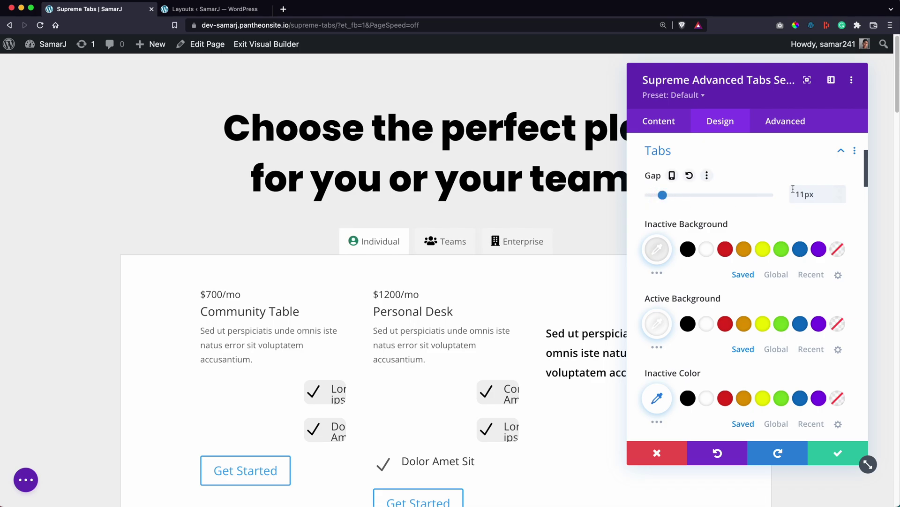
{"action": "left_click", "coordinate": [840, 190]}
{"action": "left_click", "coordinate": [840, 190]}
{"action": "left_click", "coordinate": [839, 190]}
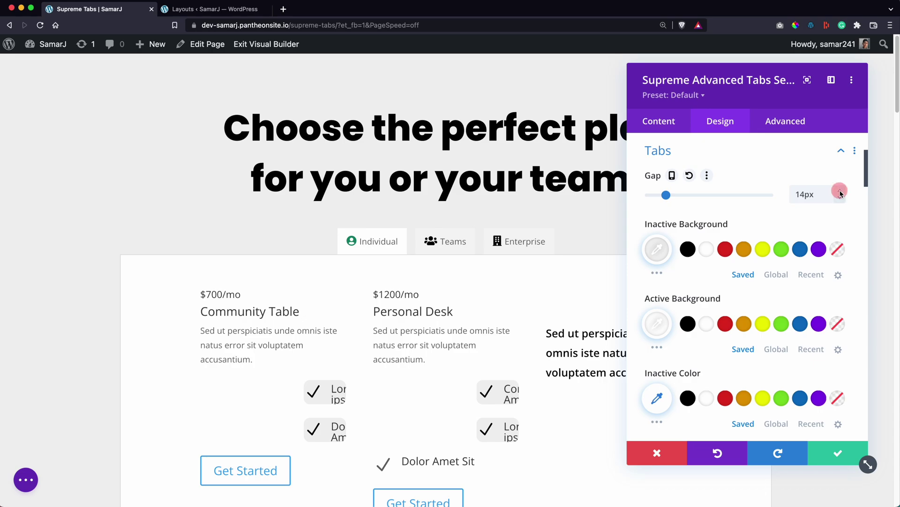
{"action": "left_click", "coordinate": [840, 190]}
{"action": "scroll", "coordinate": [741, 221], "scroll_direction": "down", "scroll_amount": 3}
{"action": "left_click", "coordinate": [838, 182]}
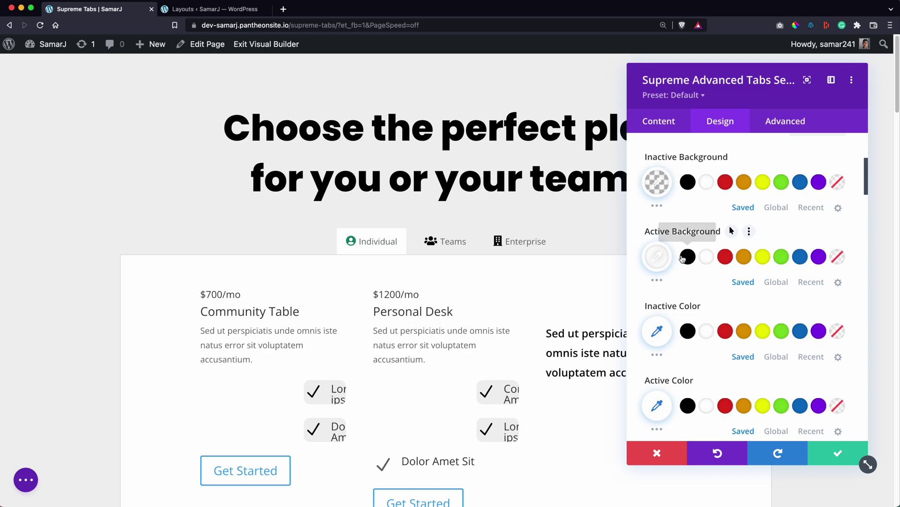
Set inactive tab text colour to rgba(0,0,0,0.67) and copy that value
{"action": "scroll", "coordinate": [694, 258], "scroll_direction": "down", "scroll_amount": 2}
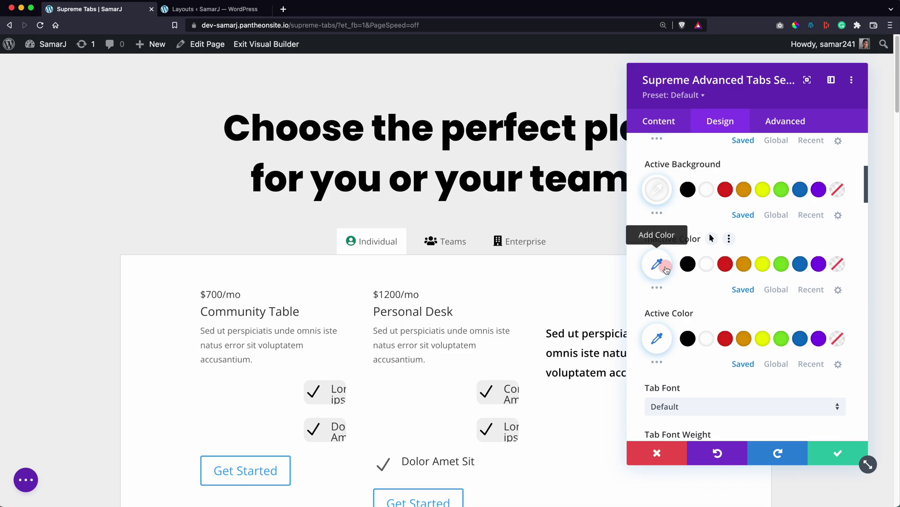
{"action": "left_click", "coordinate": [657, 264]}
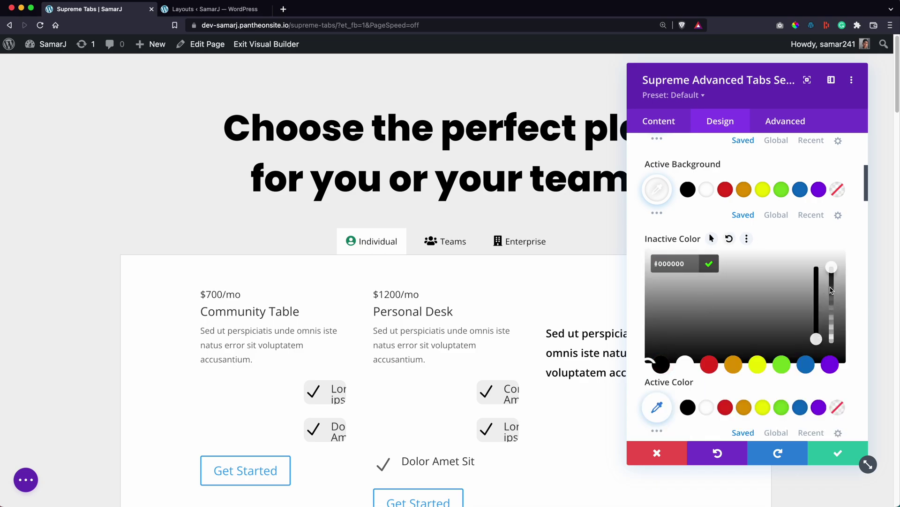
{"action": "left_click_drag", "start_coordinate": [830, 287], "coordinate": [831, 298]}
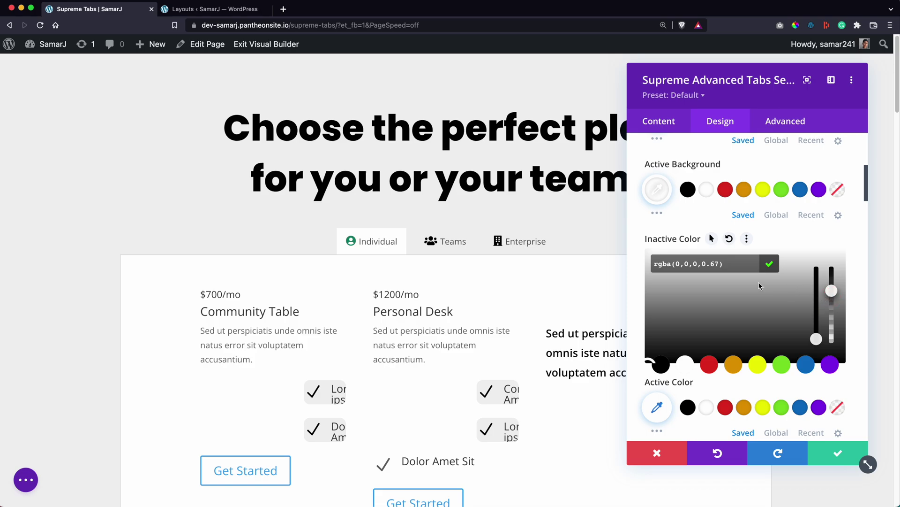
{"action": "left_click", "coordinate": [720, 268]}
{"action": "key", "text": "super+c"}
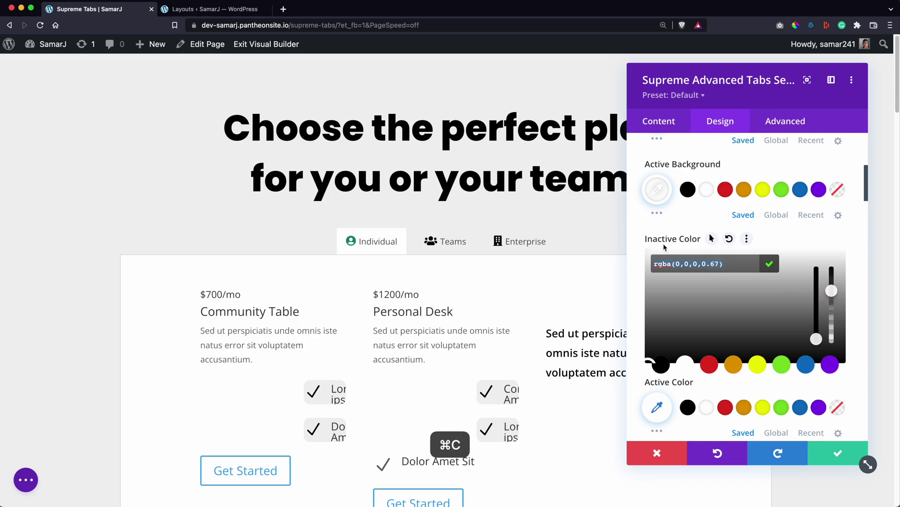
{"action": "left_click", "coordinate": [645, 238]}
{"action": "scroll", "coordinate": [760, 242], "scroll_direction": "up", "scroll_amount": 6}
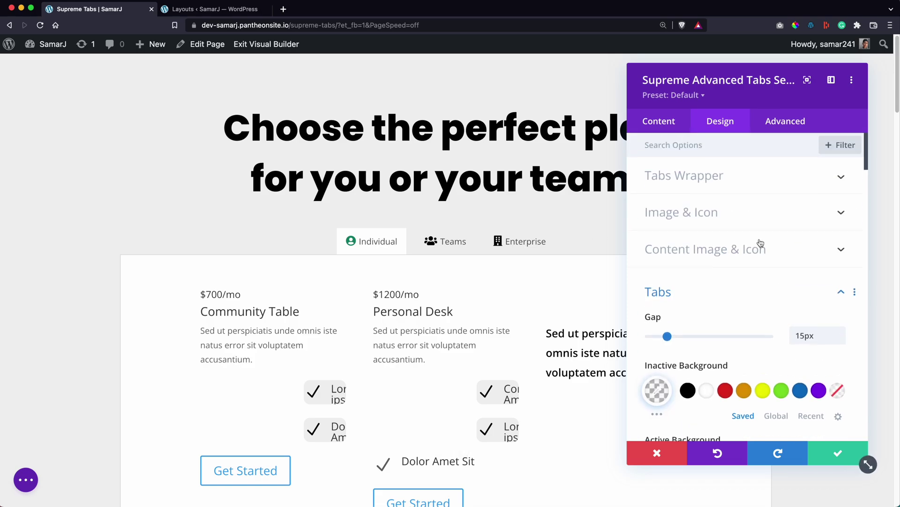
Paste rgba(0,0,0,0.67) as the tab Icon Color and preview the three tabs
{"action": "left_click", "coordinate": [687, 213]}
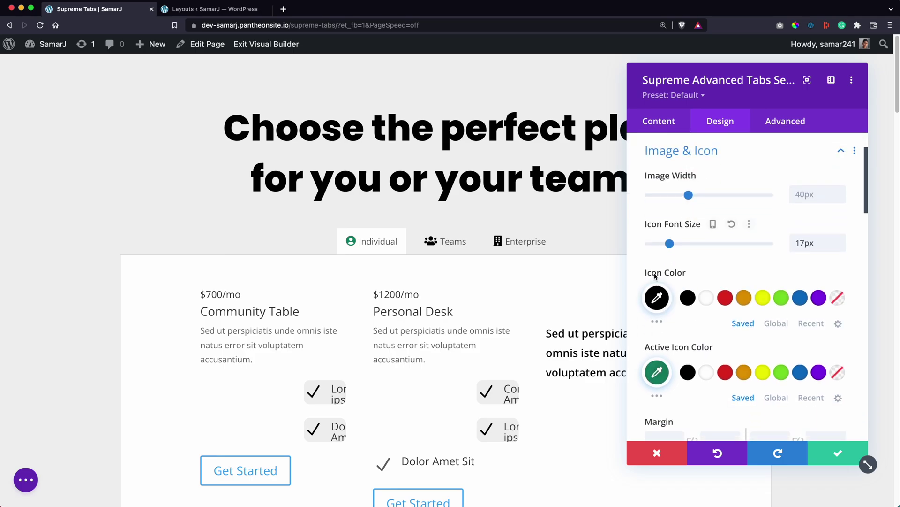
{"action": "left_click", "coordinate": [657, 297]}
{"action": "left_click", "coordinate": [677, 298]}
{"action": "key", "text": "super+v"}
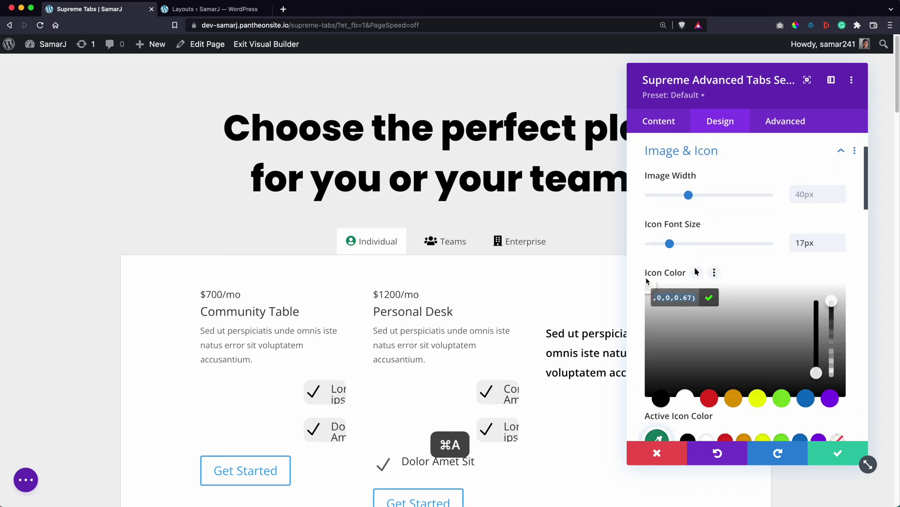
{"action": "left_click", "coordinate": [639, 276]}
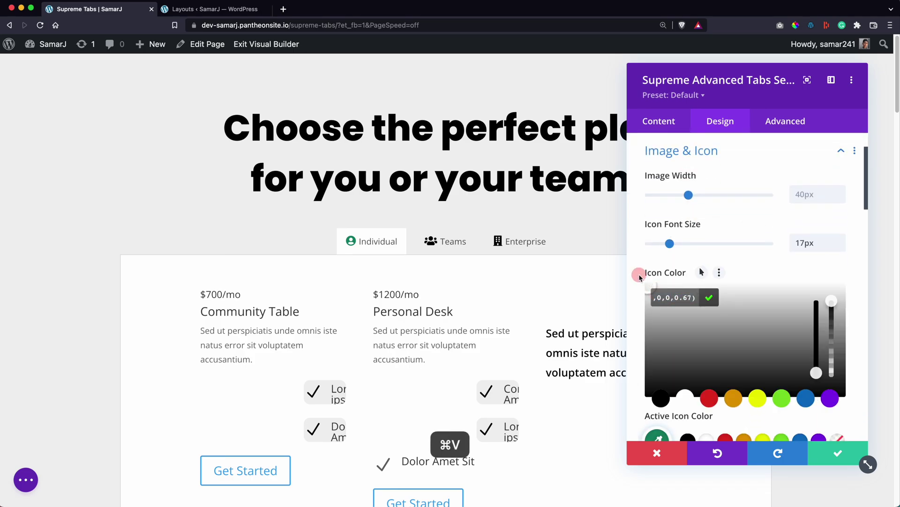
{"action": "left_click", "coordinate": [439, 243]}
{"action": "left_click", "coordinate": [526, 249]}
{"action": "left_click", "coordinate": [369, 239]}
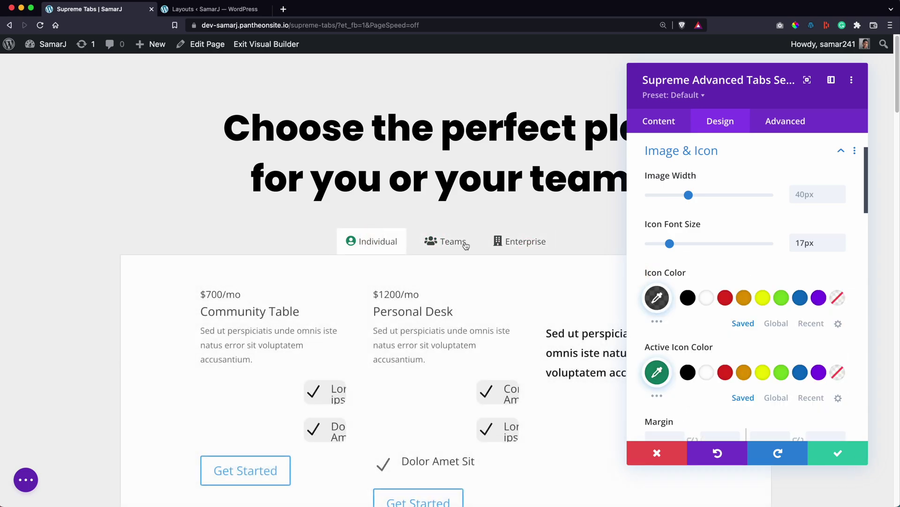
Set the active tab text colour to solid black and check it on Teams and Individual
{"action": "scroll", "coordinate": [666, 190], "scroll_direction": "up", "scroll_amount": 3}
{"action": "left_click", "coordinate": [670, 217]}
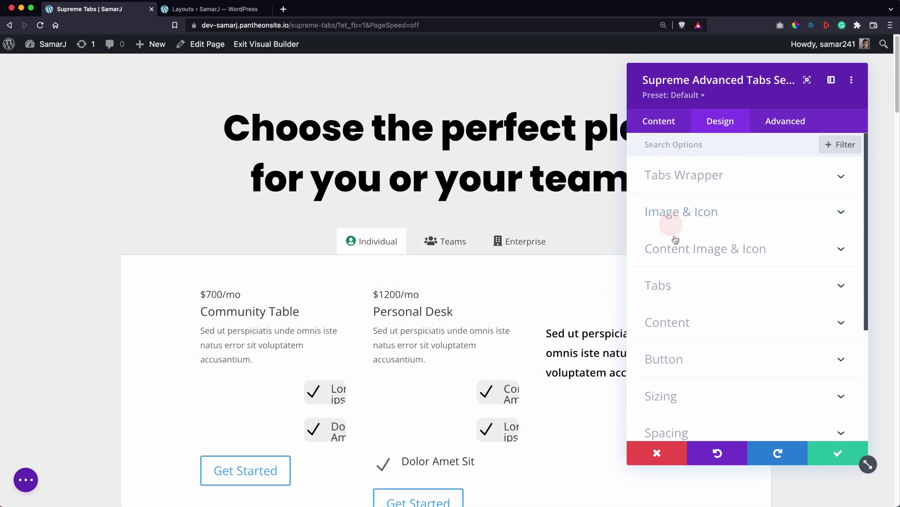
{"action": "left_click", "coordinate": [671, 292]}
{"action": "scroll", "coordinate": [704, 238], "scroll_direction": "down", "scroll_amount": 3}
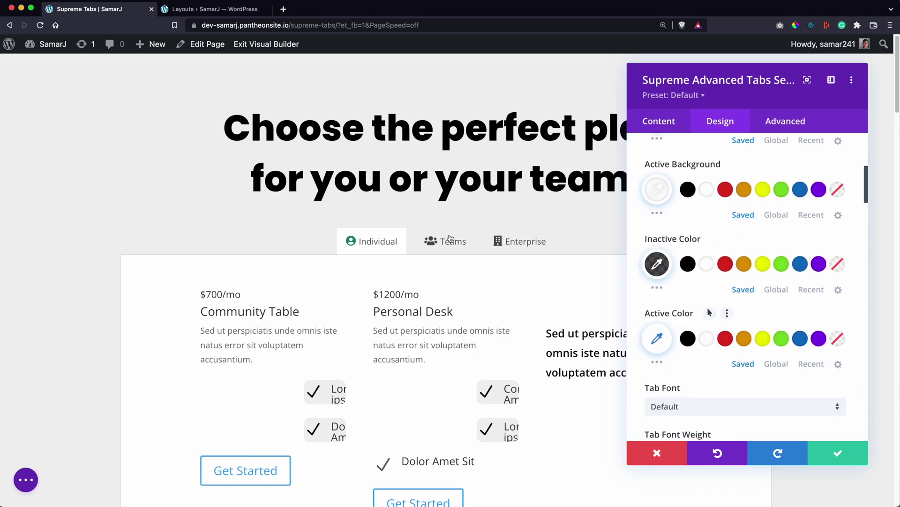
{"action": "left_click", "coordinate": [687, 338]}
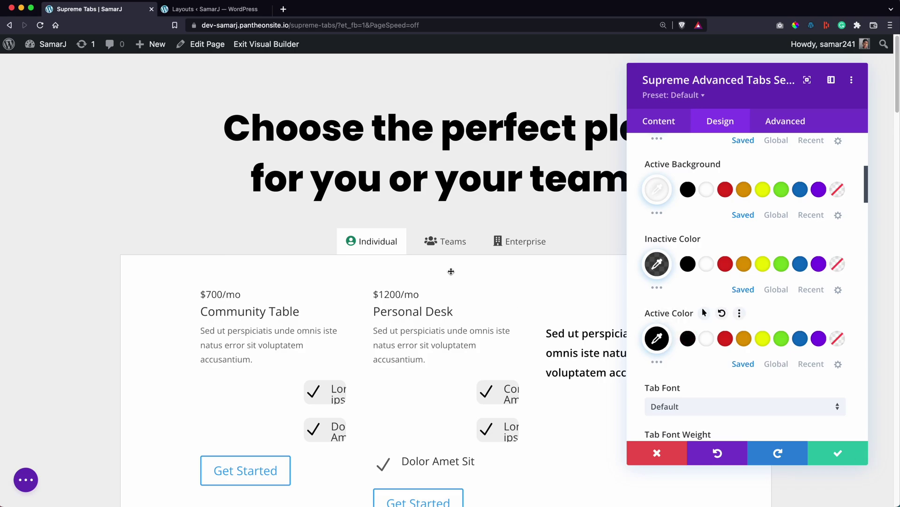
{"action": "left_click", "coordinate": [437, 244]}
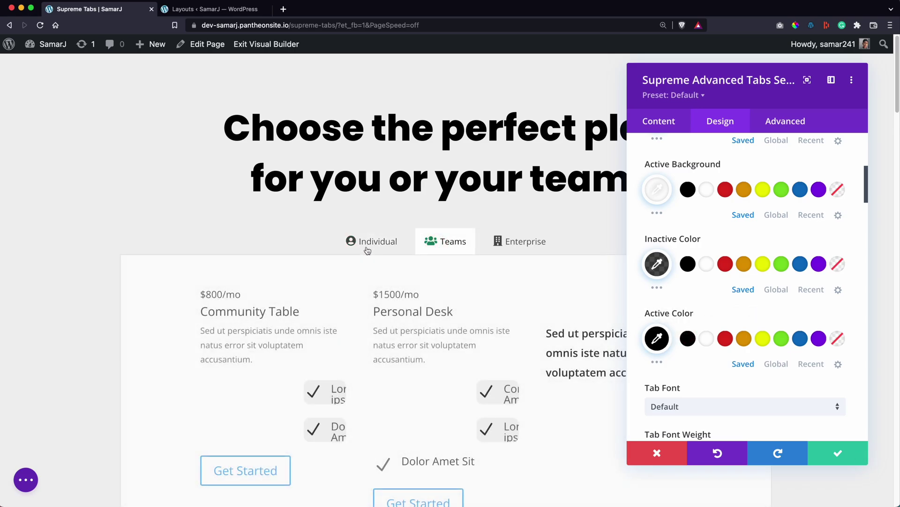
{"action": "left_click", "coordinate": [369, 244]}
{"action": "scroll", "coordinate": [702, 231], "scroll_direction": "down", "scroll_amount": 4}
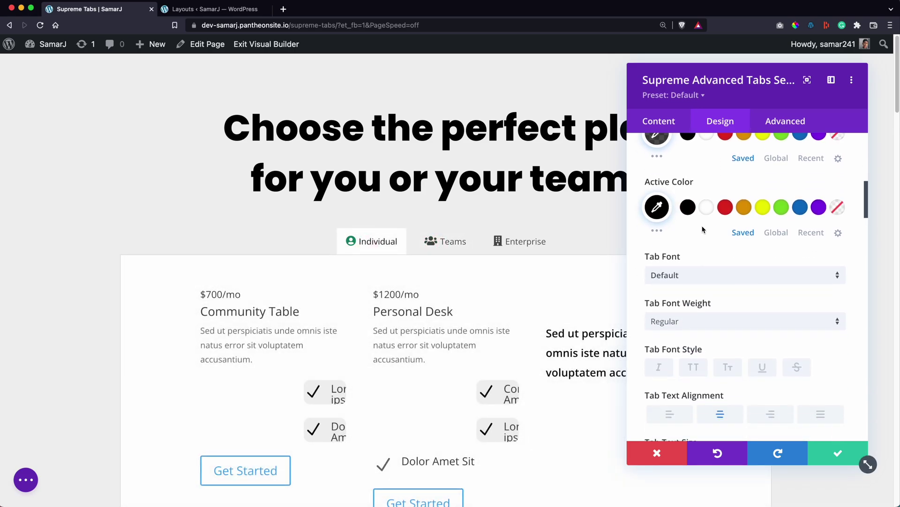
Set the Individual, Teams and Enterprise tab labels to Lato with Heavy font weight
{"action": "left_click", "coordinate": [673, 278]}
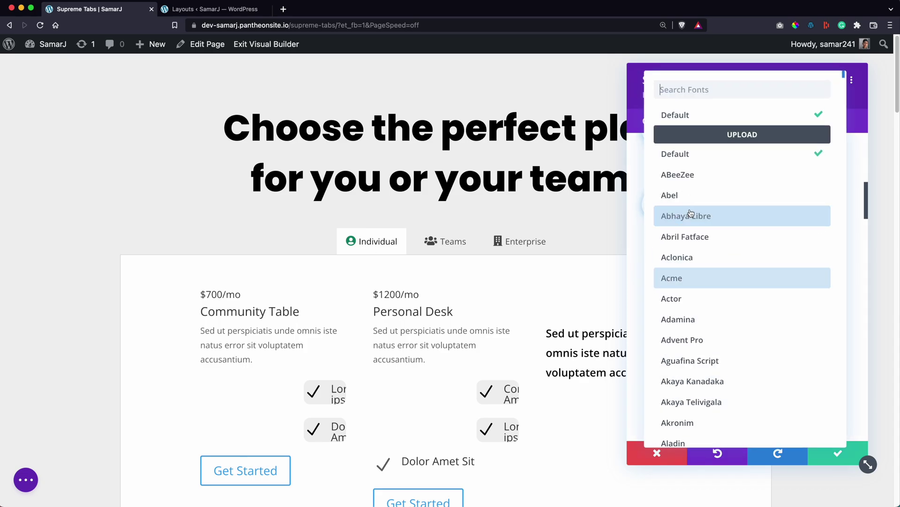
{"action": "type", "text": "lato"}
{"action": "left_click", "coordinate": [690, 116]}
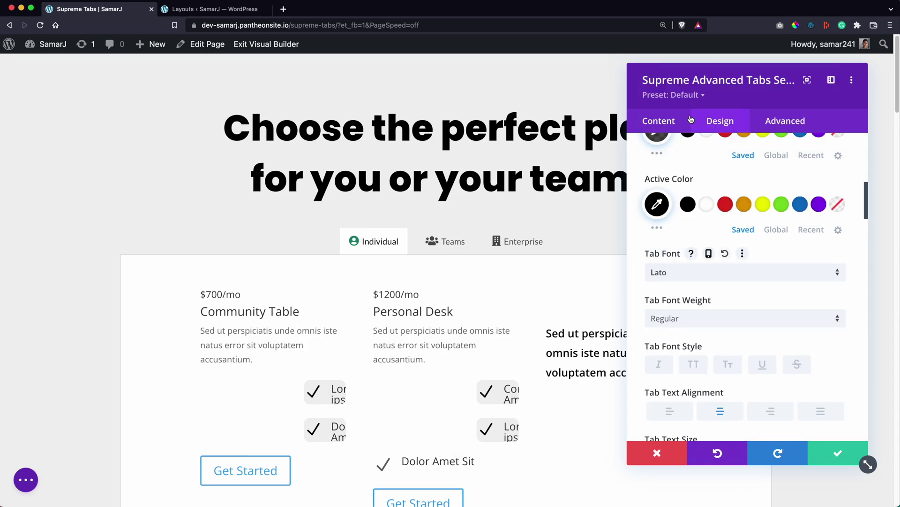
{"action": "left_click", "coordinate": [674, 319]}
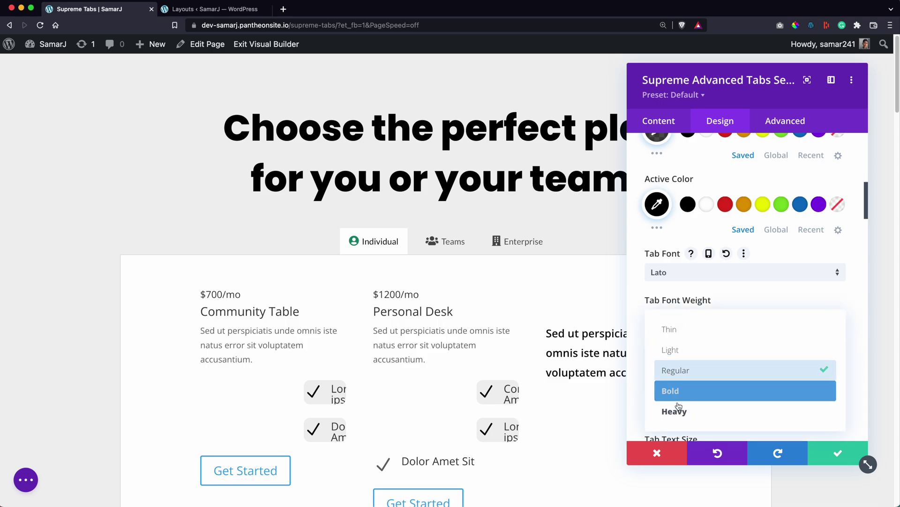
{"action": "left_click", "coordinate": [678, 408]}
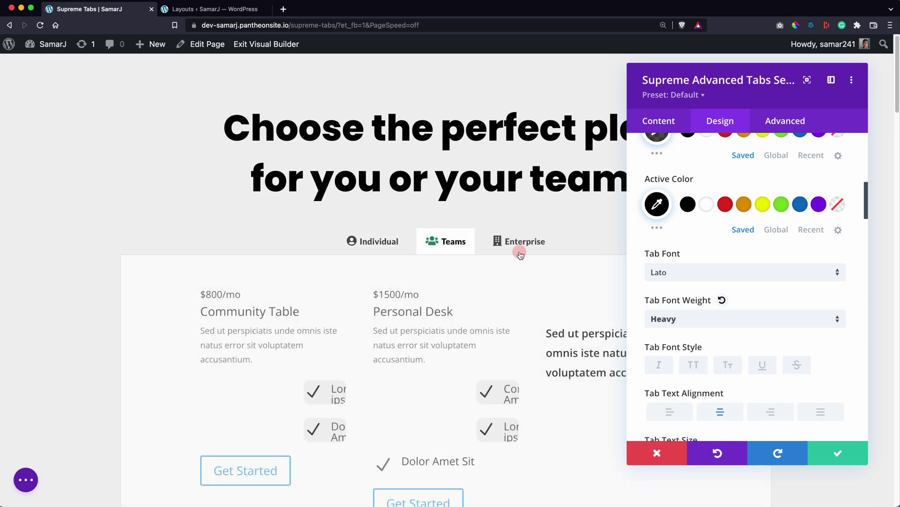
{"action": "scroll", "coordinate": [842, 312], "scroll_direction": "down", "scroll_amount": 5}
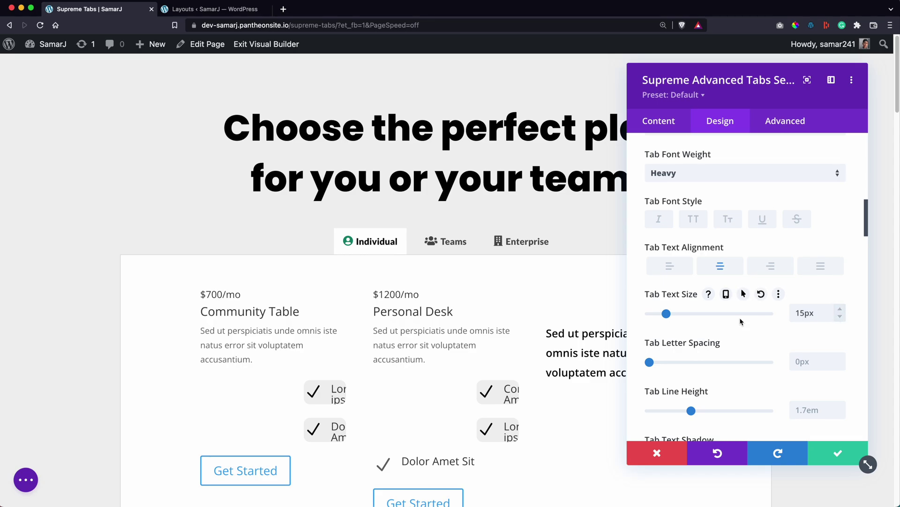
{"action": "scroll", "coordinate": [740, 321], "scroll_direction": "down", "scroll_amount": 15}
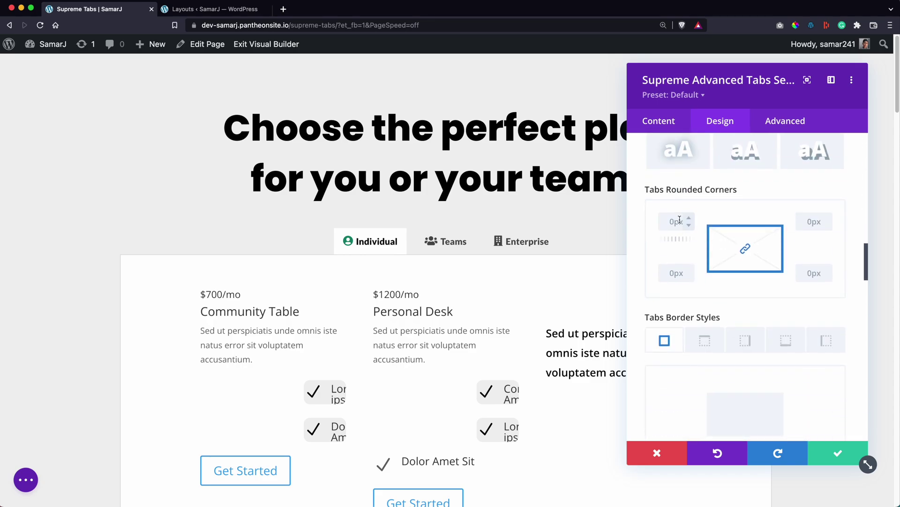
Round the tabs' corners with a radius of 10 and check the shape on another tab
{"action": "left_click", "coordinate": [674, 220]}
{"action": "type", "text": "100"}
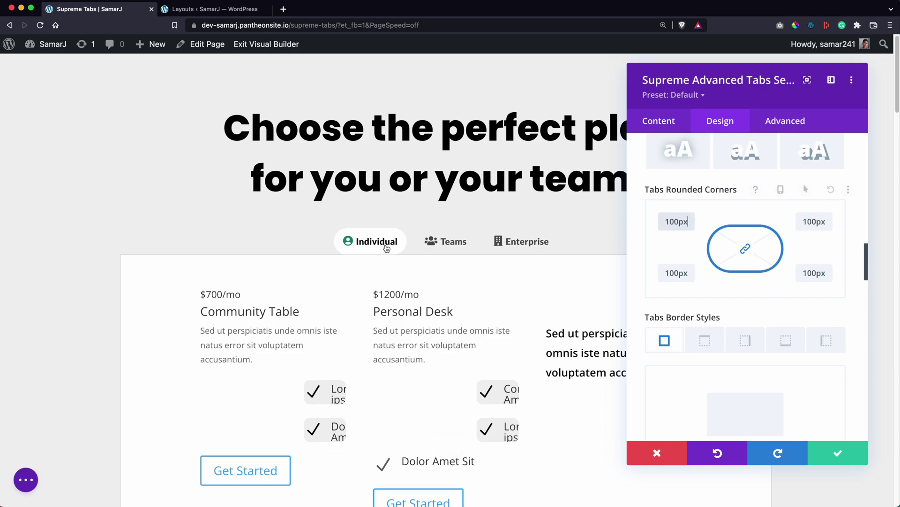
{"action": "left_click", "coordinate": [452, 241]}
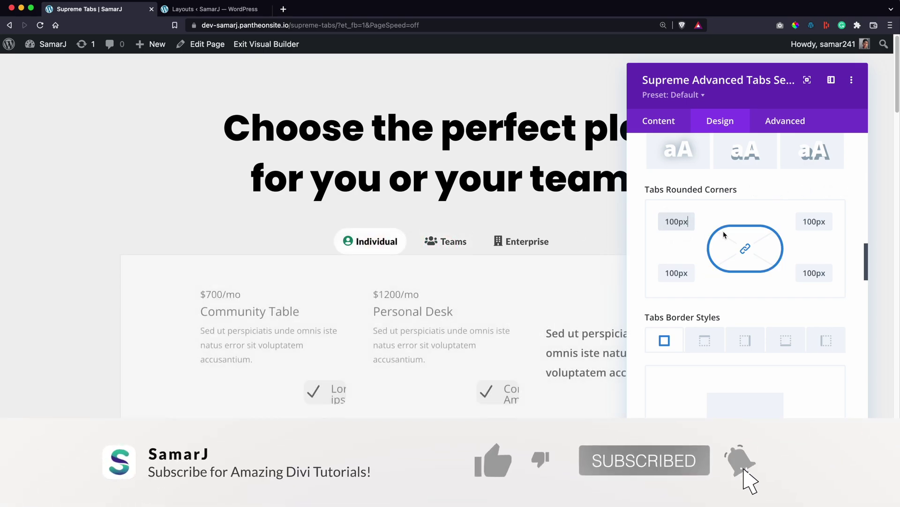
Apply the second Active Tab Shadow preset for a soft shadow
{"action": "scroll", "coordinate": [723, 231], "scroll_direction": "down", "scroll_amount": 3}
{"action": "scroll", "coordinate": [723, 231], "scroll_direction": "down", "scroll_amount": 6}
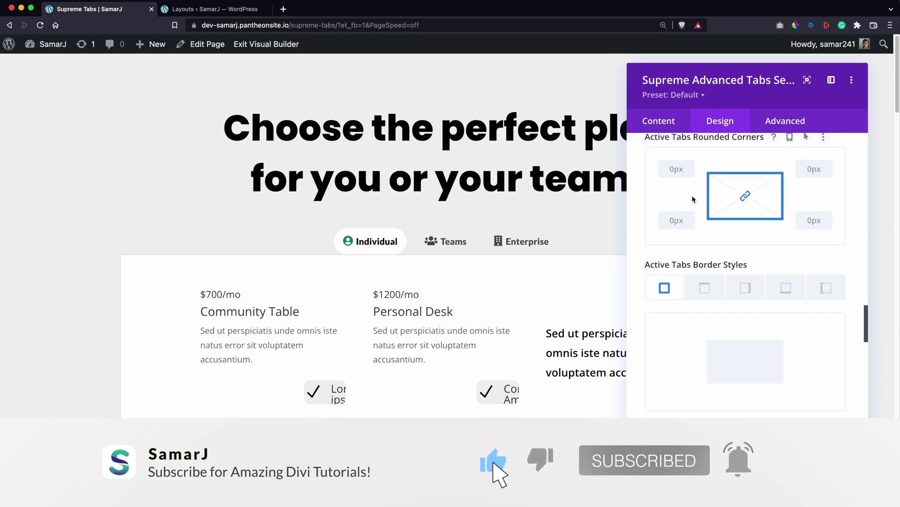
{"action": "scroll", "coordinate": [692, 193], "scroll_direction": "down", "scroll_amount": 3}
{"action": "scroll", "coordinate": [687, 188], "scroll_direction": "up", "scroll_amount": 3}
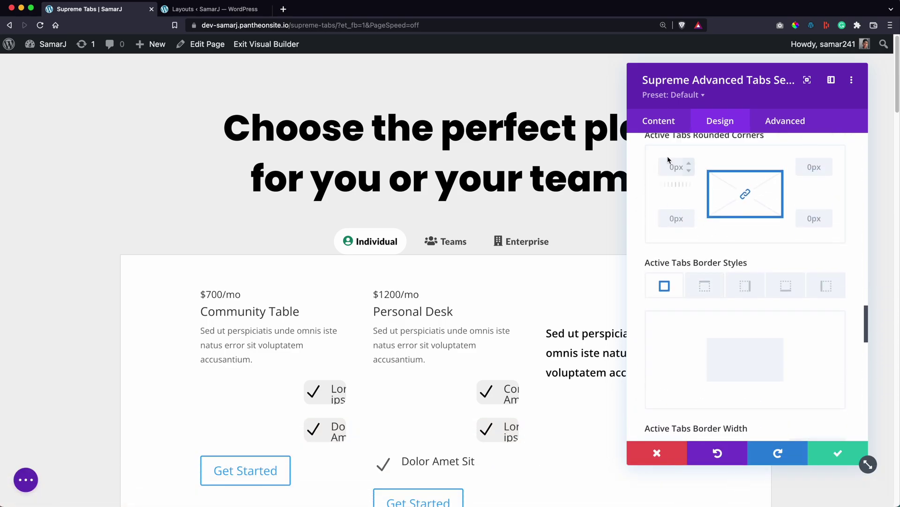
{"action": "scroll", "coordinate": [769, 237], "scroll_direction": "down", "scroll_amount": 5}
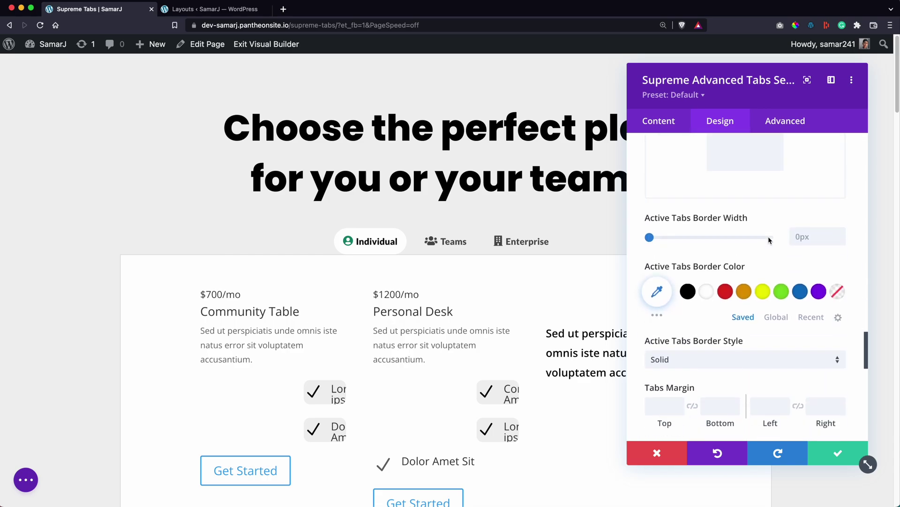
{"action": "scroll", "coordinate": [768, 237], "scroll_direction": "down", "scroll_amount": 3}
{"action": "scroll", "coordinate": [770, 237], "scroll_direction": "down", "scroll_amount": 6}
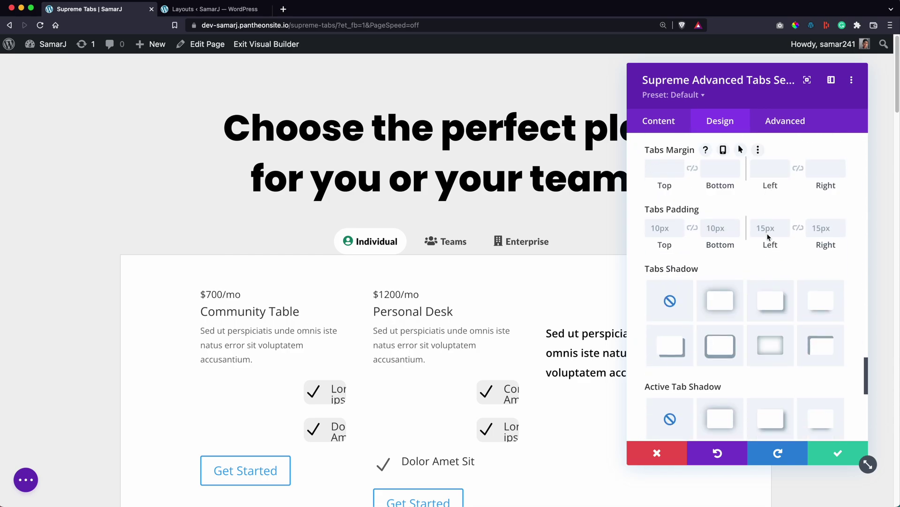
{"action": "left_click", "coordinate": [710, 217]}
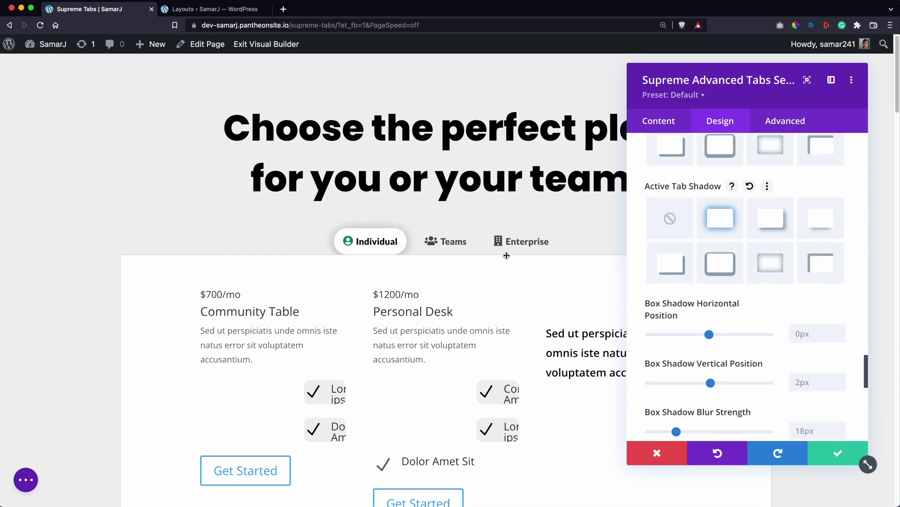
Push the shadow 7px down and lower its black colour alpha to 0.1
{"action": "scroll", "coordinate": [704, 311], "scroll_direction": "down", "scroll_amount": 1}
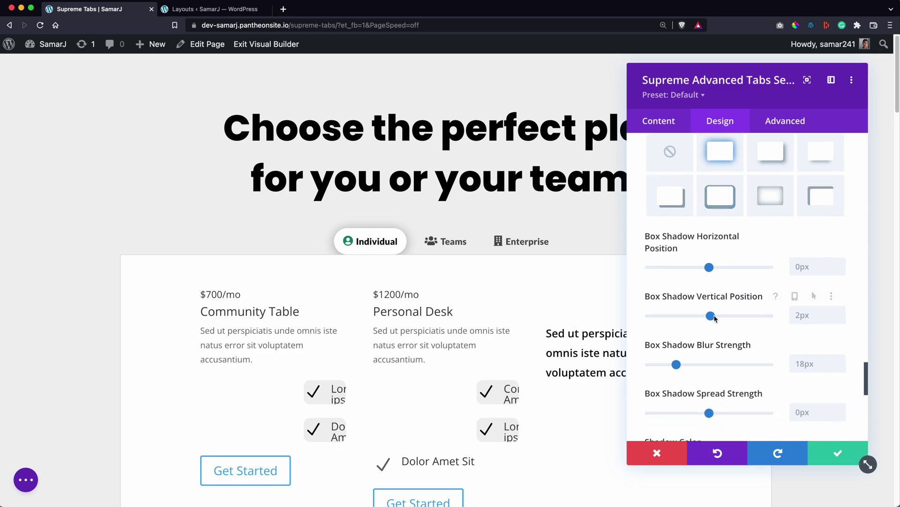
{"action": "left_click", "coordinate": [711, 316]}
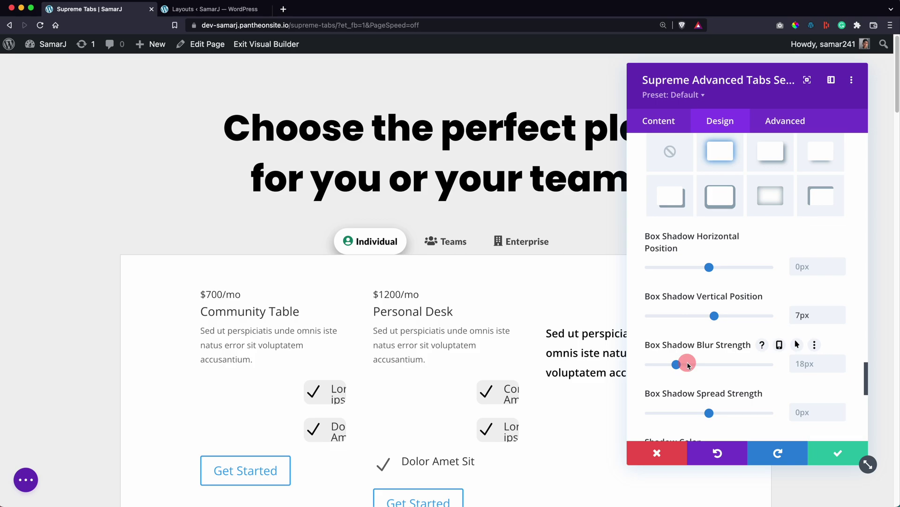
{"action": "scroll", "coordinate": [680, 361], "scroll_direction": "down", "scroll_amount": 2}
{"action": "left_click", "coordinate": [657, 325]}
{"action": "scroll", "coordinate": [831, 250], "scroll_direction": "down", "scroll_amount": 2}
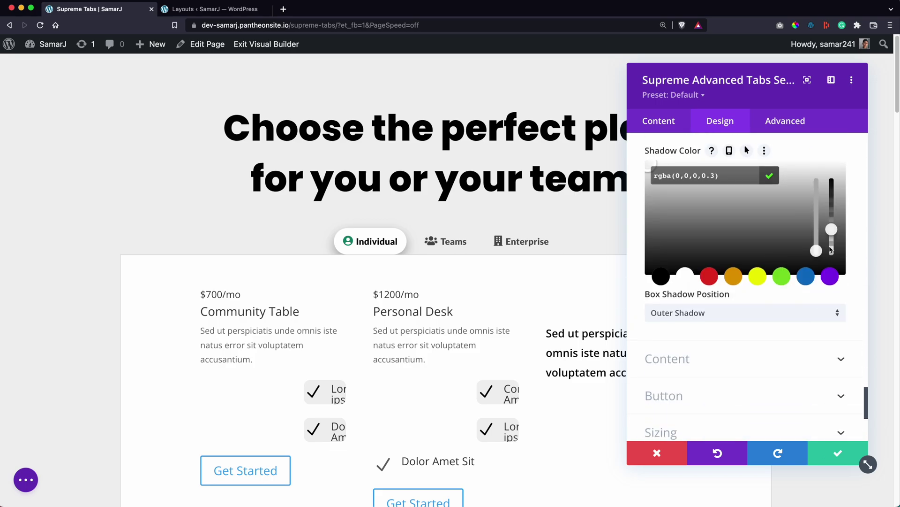
{"action": "left_click", "coordinate": [833, 249]}
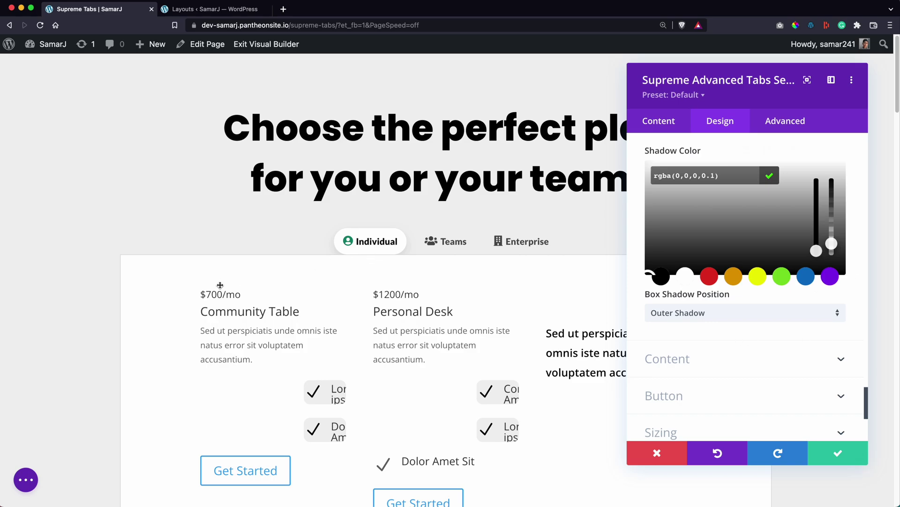
{"action": "scroll", "coordinate": [297, 207], "scroll_direction": "down", "scroll_amount": 3}
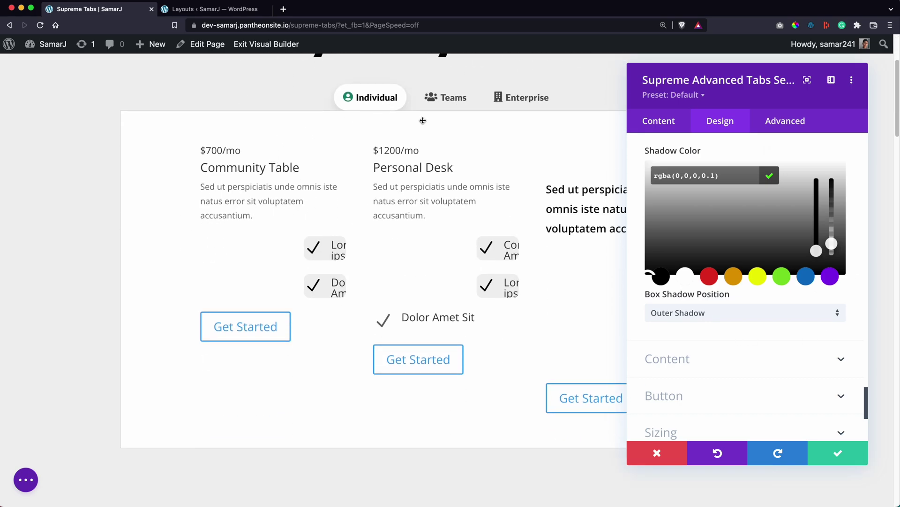
{"action": "left_click", "coordinate": [714, 362]}
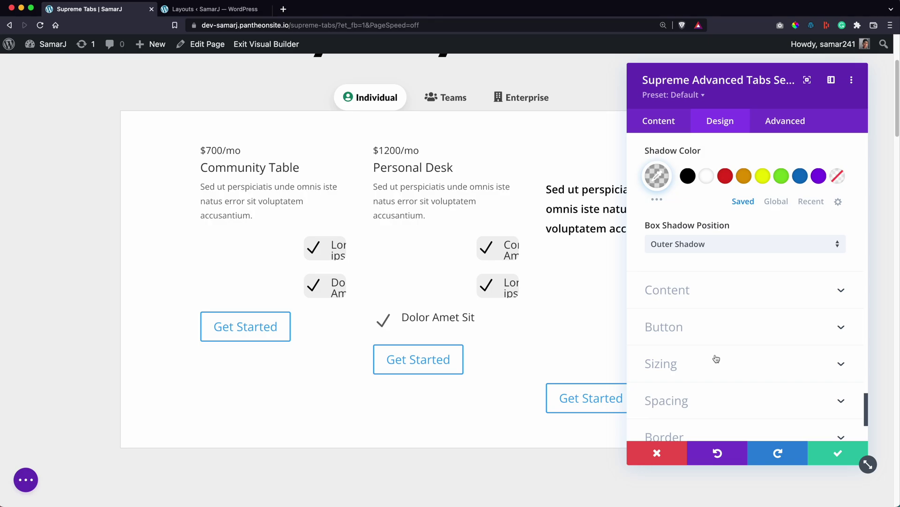
Give the tab content a 25px top margin
{"action": "left_click", "coordinate": [697, 286]}
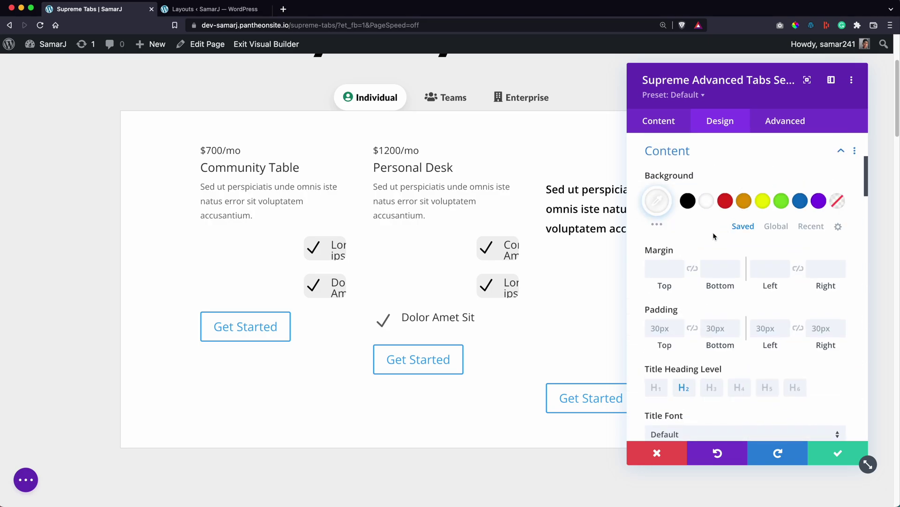
{"action": "scroll", "coordinate": [713, 236], "scroll_direction": "down", "scroll_amount": 2}
{"action": "left_click_drag", "start_coordinate": [672, 219], "coordinate": [712, 221]}
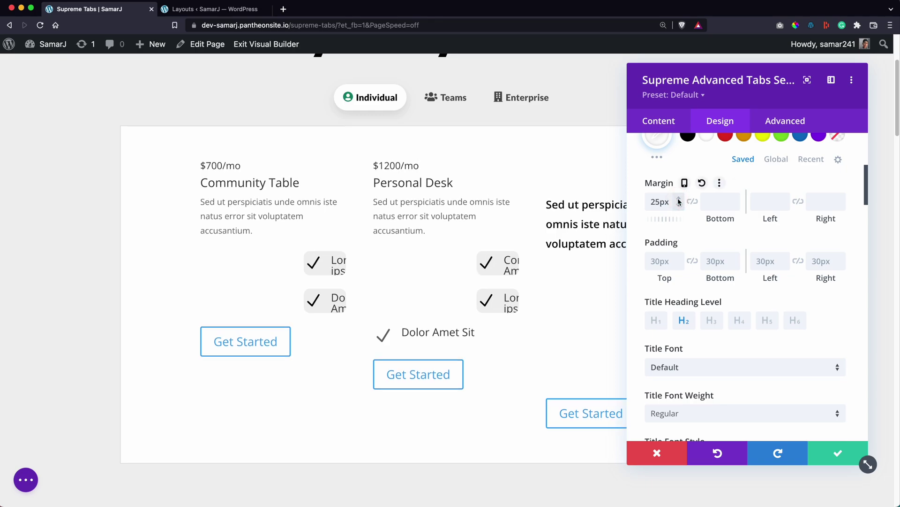
{"action": "scroll", "coordinate": [457, 141], "scroll_direction": "up", "scroll_amount": 3}
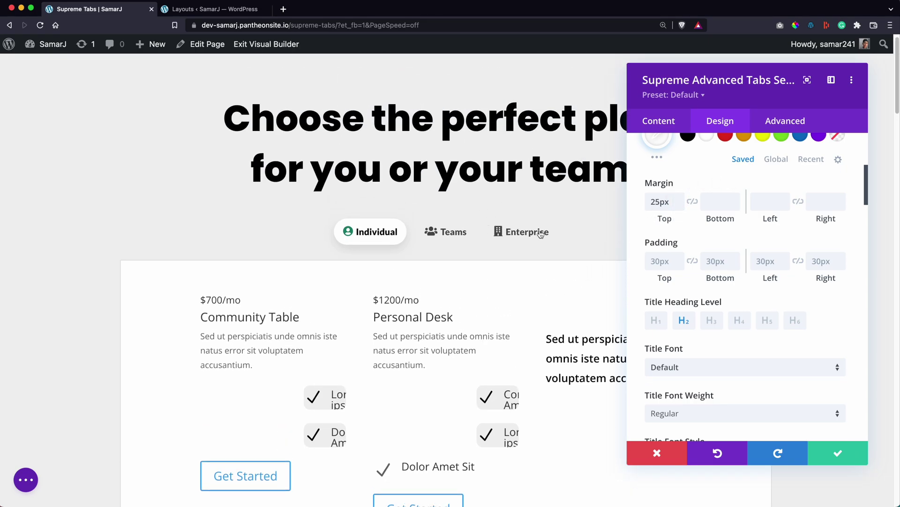
Test the Teams, Enterprise and Individual tabs, then confirm the tabs module settings
{"action": "left_click", "coordinate": [454, 232]}
{"action": "left_click", "coordinate": [528, 233]}
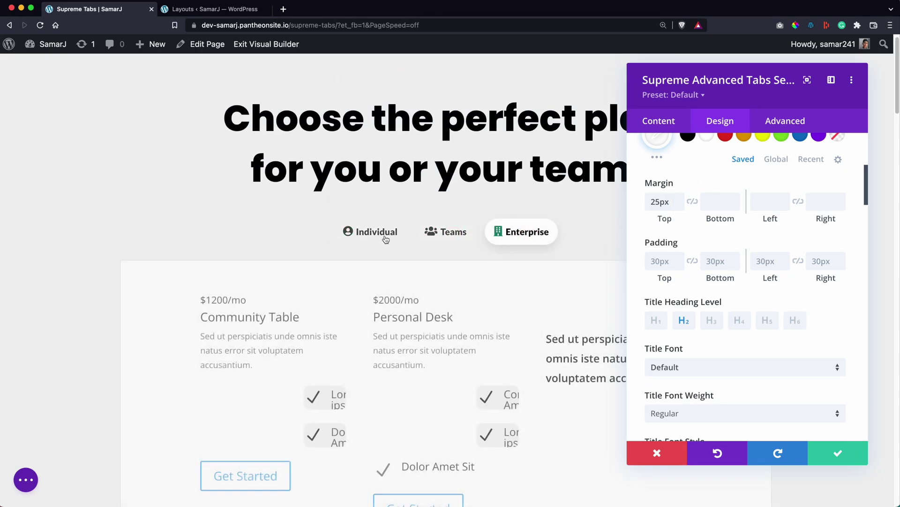
{"action": "left_click", "coordinate": [379, 235]}
{"action": "left_click", "coordinate": [384, 234]}
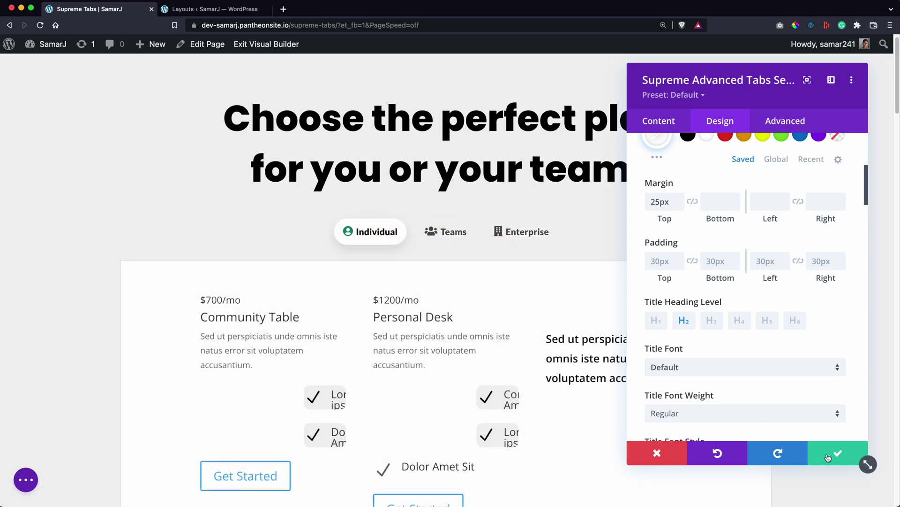
{"action": "left_click", "coordinate": [828, 457]}
Save the page with Cmd+S and open the live page in a new browser tab
{"action": "key", "text": "super+s"}
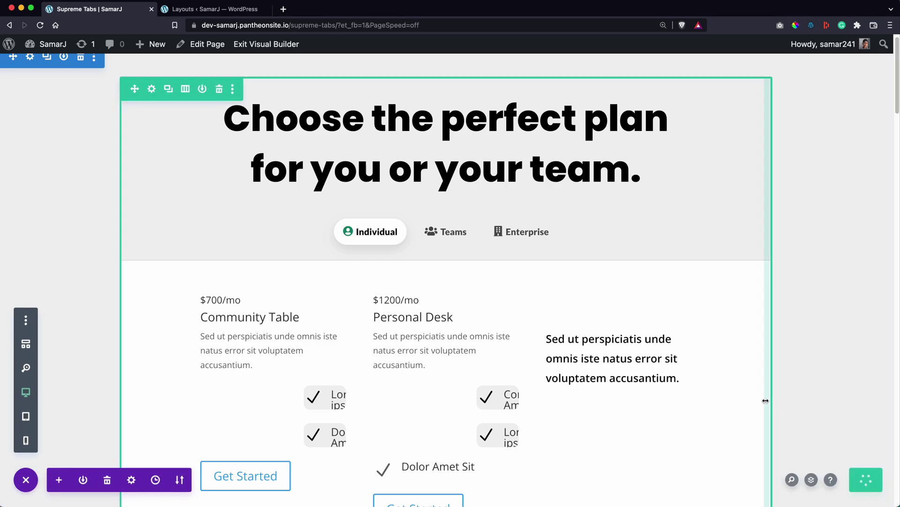
{"action": "left_click", "coordinate": [244, 45], "text": "super"}
{"action": "scroll", "coordinate": [661, 163], "scroll_direction": "down", "scroll_amount": 2}
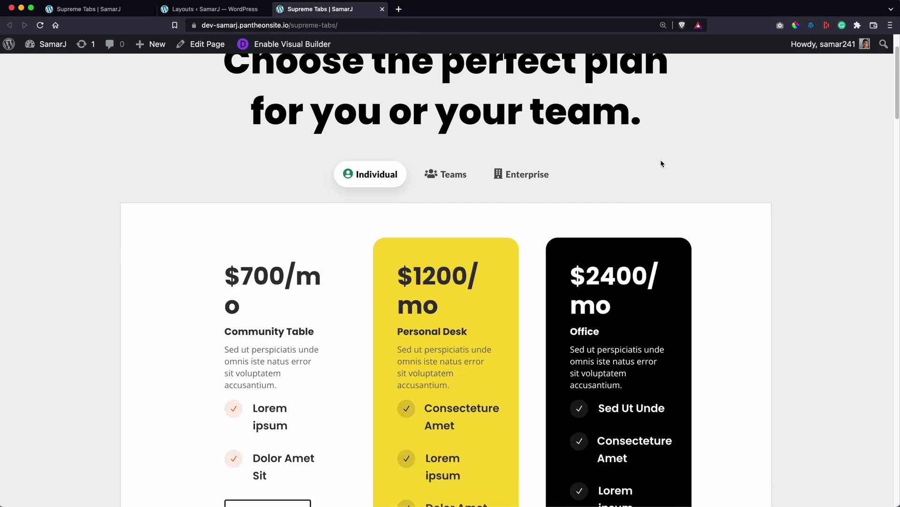
{"action": "scroll", "coordinate": [689, 172], "scroll_direction": "down", "scroll_amount": 2}
Click through the Teams, Enterprise and Individual pricing layouts on the live page, then return to the builder
{"action": "left_click", "coordinate": [466, 115]}
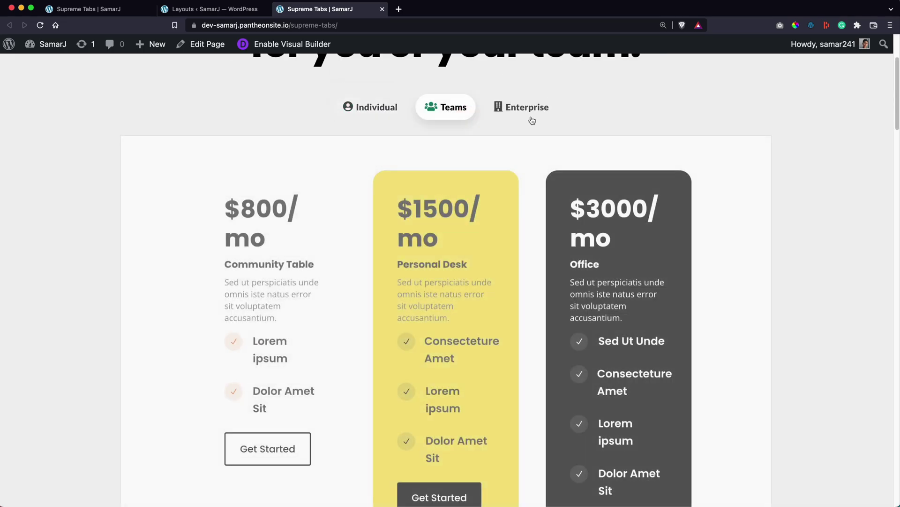
{"action": "left_click", "coordinate": [538, 110]}
{"action": "left_click", "coordinate": [442, 107]}
{"action": "left_click", "coordinate": [379, 109]}
{"action": "left_click", "coordinate": [433, 108]}
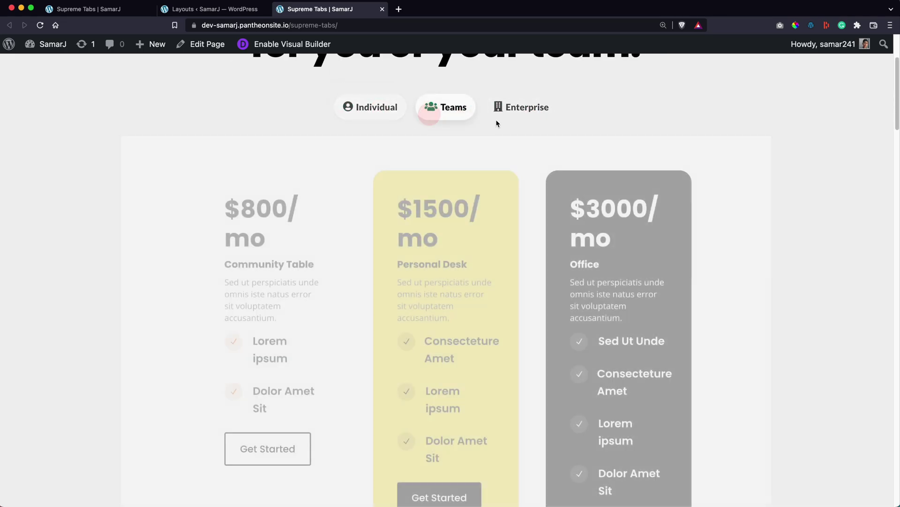
{"action": "scroll", "coordinate": [326, 342], "scroll_direction": "down", "scroll_amount": 10}
{"action": "scroll", "coordinate": [169, 263], "scroll_direction": "up", "scroll_amount": 10}
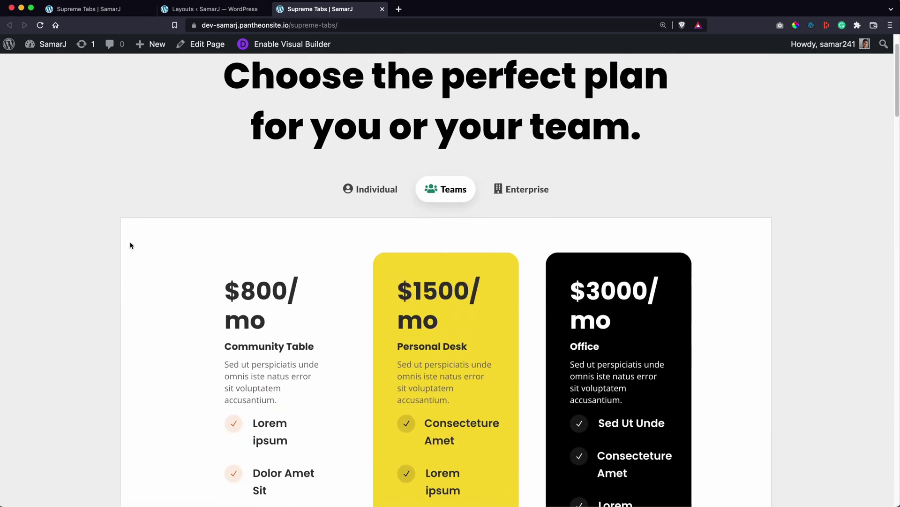
{"action": "left_click", "coordinate": [74, 3]}
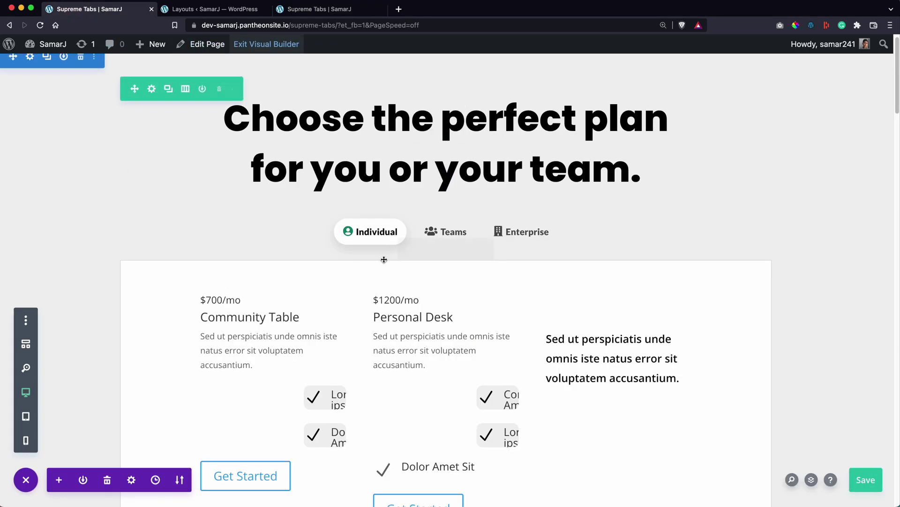
Remove the border around the tabs module's content
{"action": "left_click", "coordinate": [420, 249]}
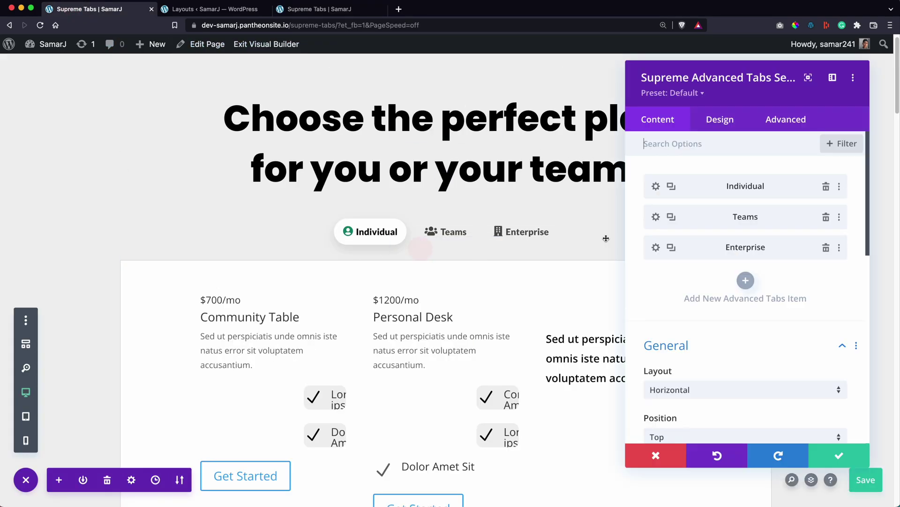
{"action": "left_click", "coordinate": [719, 127]}
{"action": "left_click", "coordinate": [680, 337]}
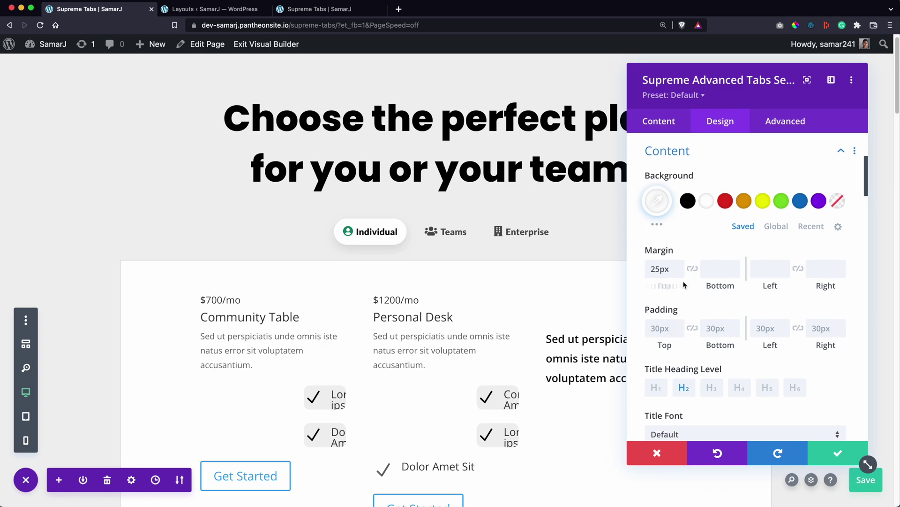
{"action": "scroll", "coordinate": [834, 207], "scroll_direction": "down", "scroll_amount": 10}
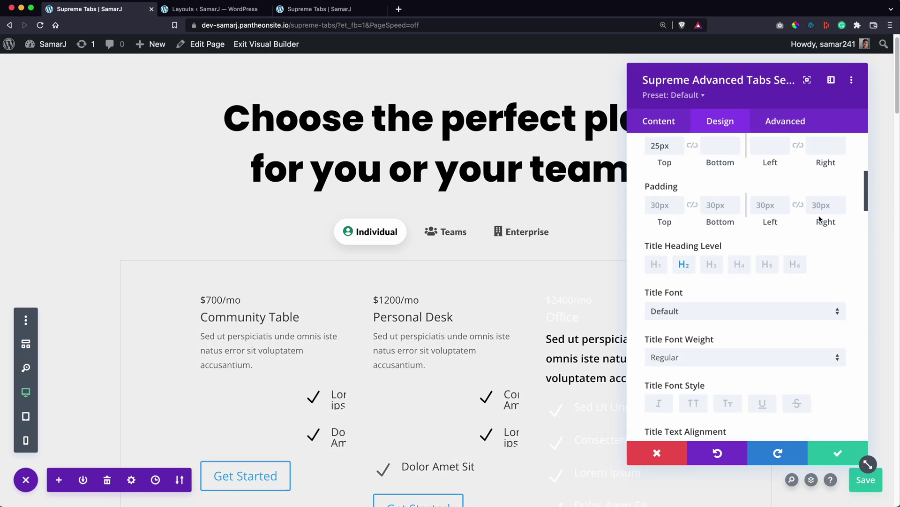
{"action": "scroll", "coordinate": [808, 239], "scroll_direction": "down", "scroll_amount": 15}
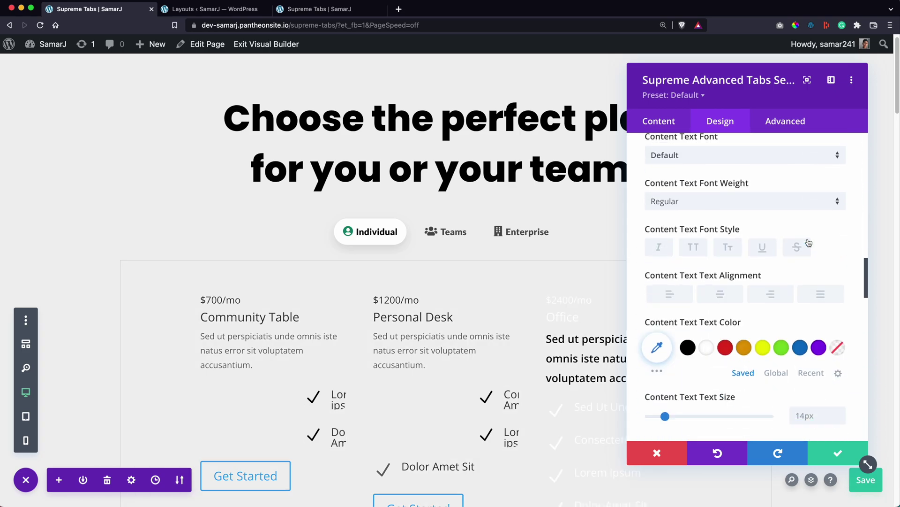
{"action": "scroll", "coordinate": [807, 239], "scroll_direction": "down", "scroll_amount": 6}
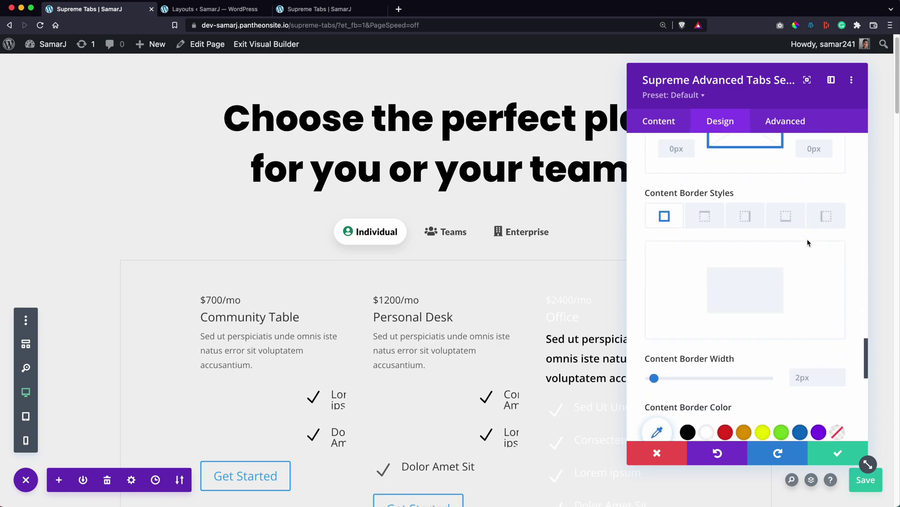
{"action": "left_click", "coordinate": [839, 314]}
{"action": "left_click", "coordinate": [839, 314]}
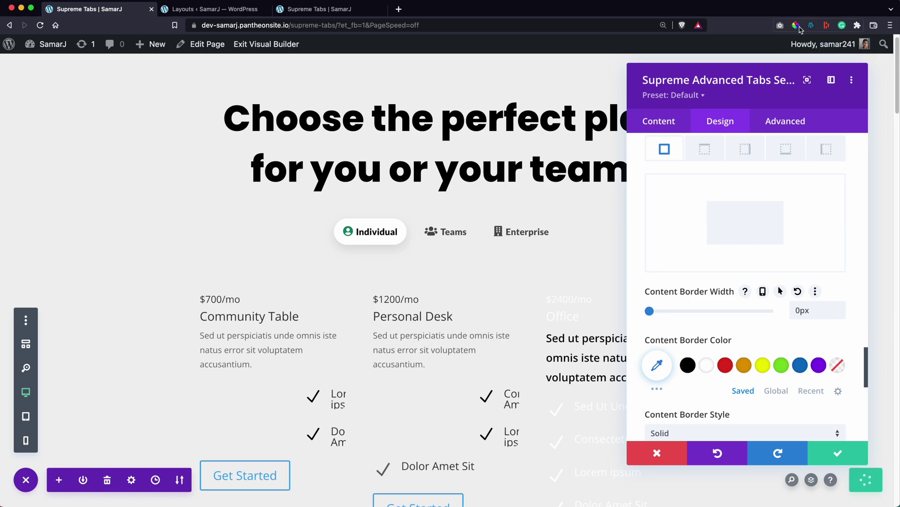
Set the tab content's left and right padding to 0px and save the page
{"action": "scroll", "coordinate": [784, 287], "scroll_direction": "up", "scroll_amount": 20}
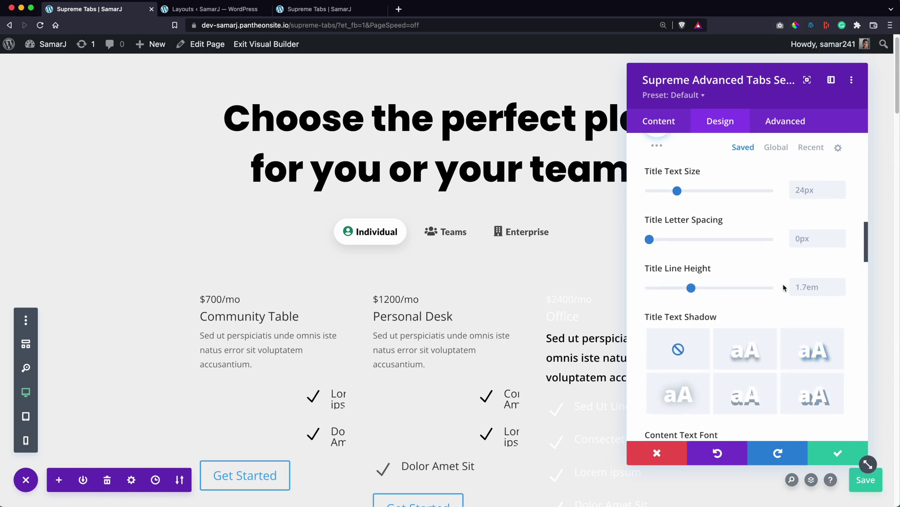
{"action": "scroll", "coordinate": [783, 280], "scroll_direction": "up", "scroll_amount": 15}
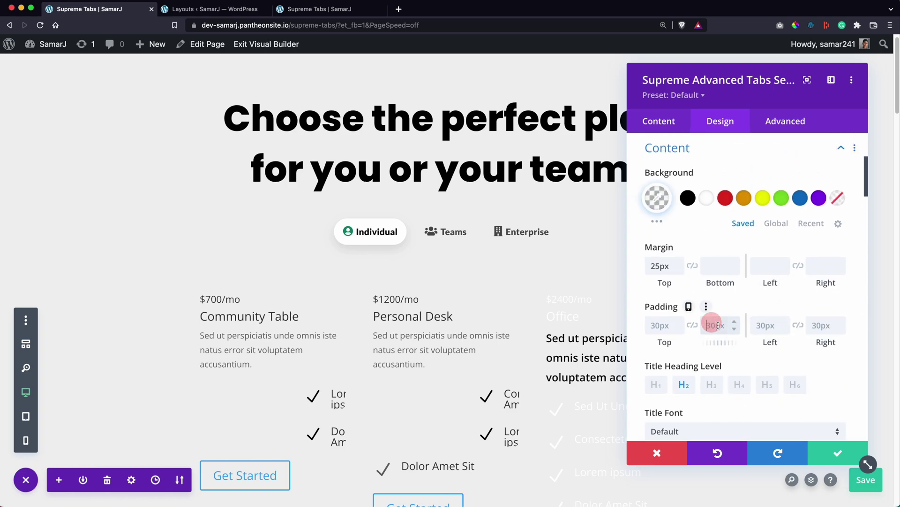
{"action": "left_click", "coordinate": [769, 325]}
{"action": "type", "text": "0"}
{"action": "left_click", "coordinate": [799, 325]}
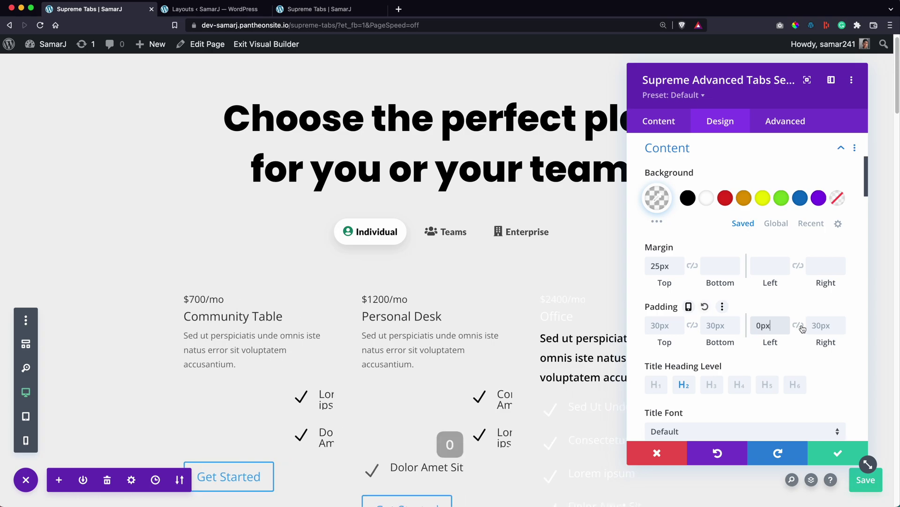
{"action": "left_click", "coordinate": [865, 480]}
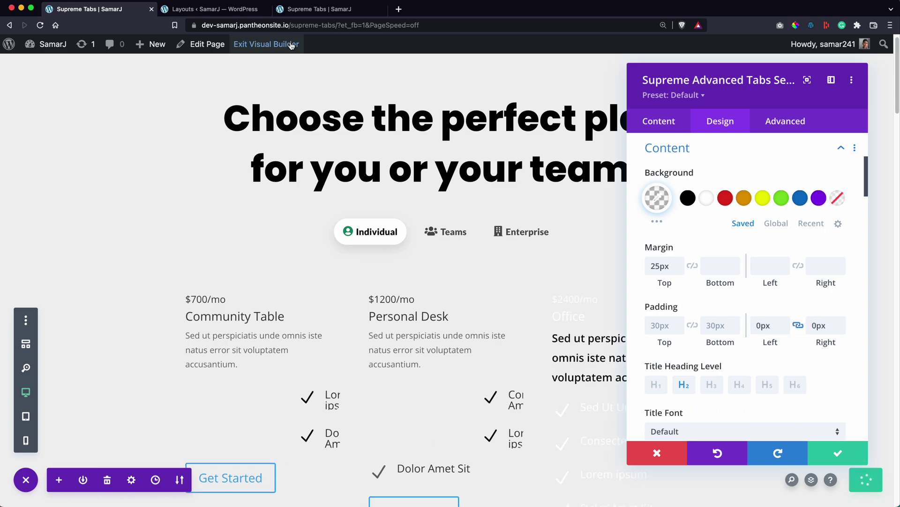
Reload the live pricing page and switch through the Teams, Enterprise and Individual layouts
{"action": "left_click", "coordinate": [307, 11]}
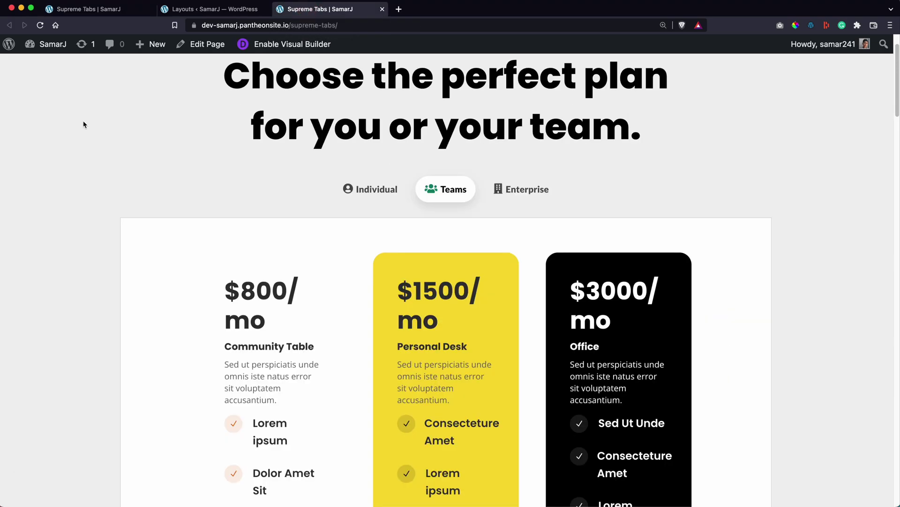
{"action": "left_click", "coordinate": [40, 25]}
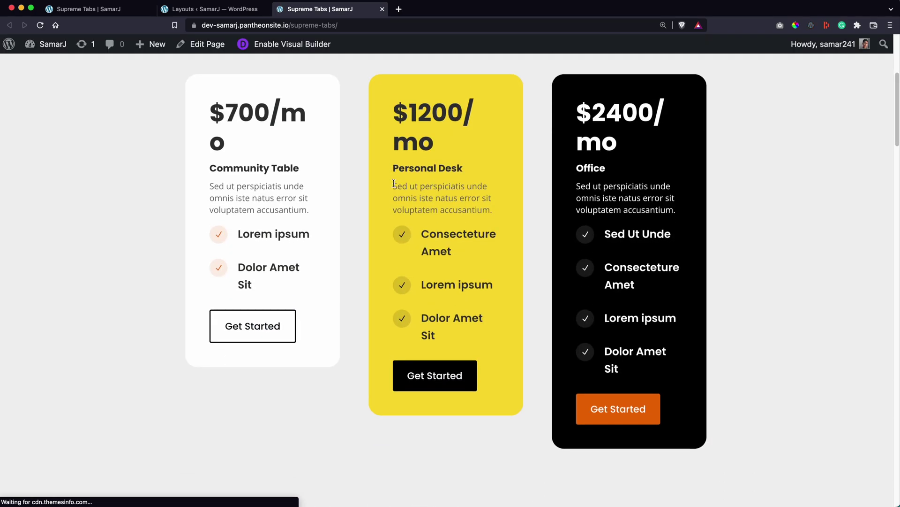
{"action": "left_click", "coordinate": [446, 150]}
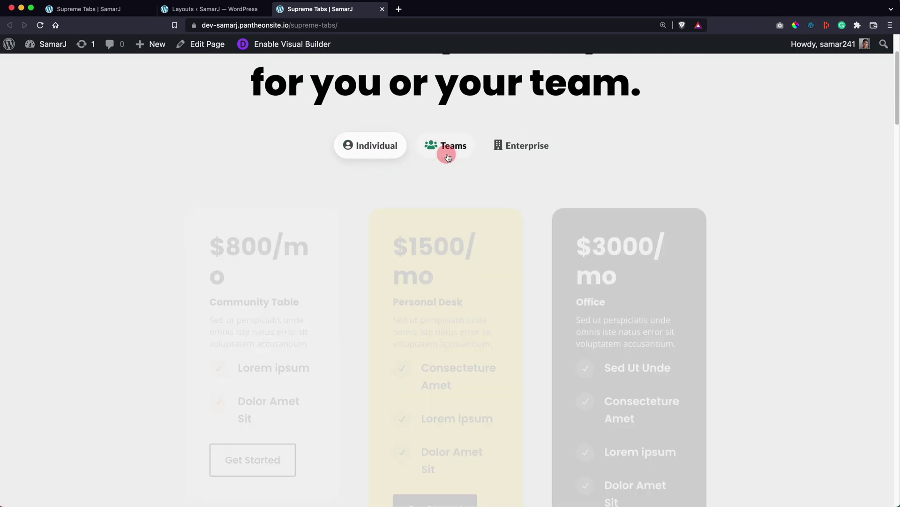
{"action": "left_click", "coordinate": [519, 151]}
{"action": "left_click", "coordinate": [380, 149]}
Recheck the tabs further down the page, then go back to the Divi Library layouts list
{"action": "scroll", "coordinate": [413, 143], "scroll_direction": "down", "scroll_amount": 3}
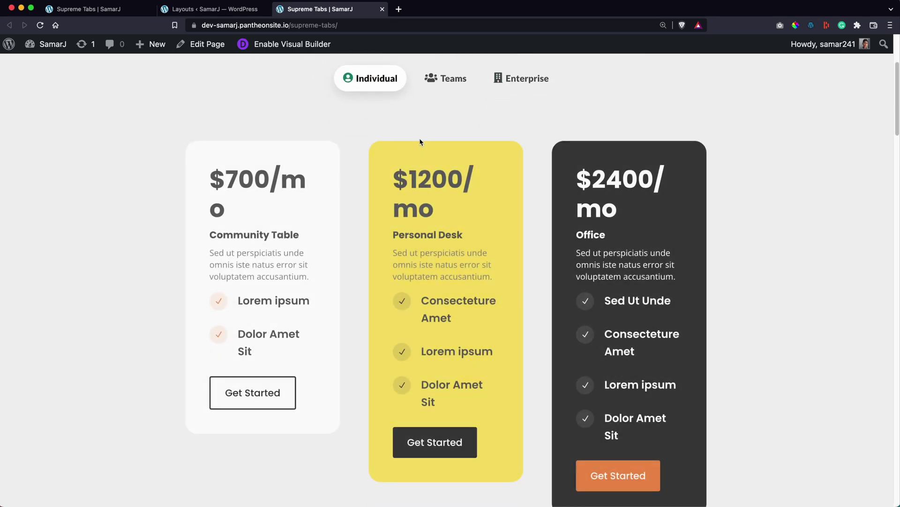
{"action": "left_click", "coordinate": [433, 81]}
{"action": "left_click", "coordinate": [527, 80]}
{"action": "left_click", "coordinate": [431, 81]}
{"action": "left_click", "coordinate": [377, 81]}
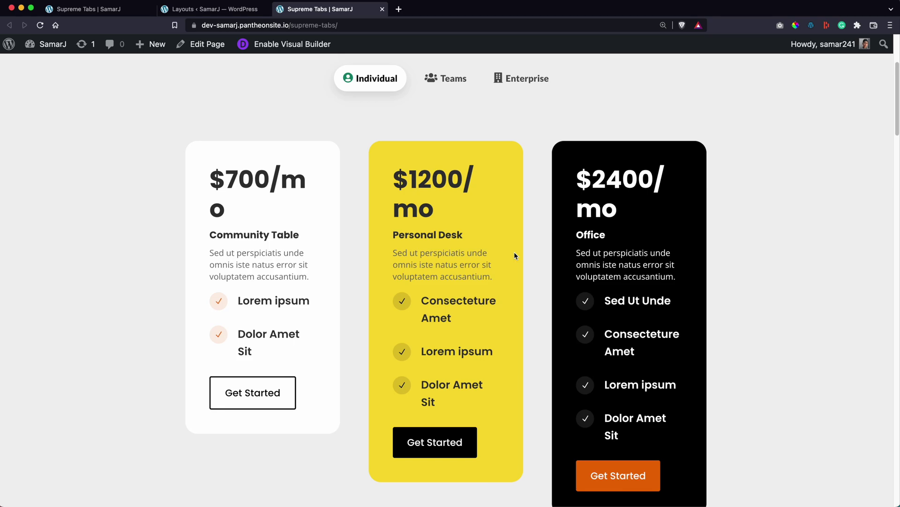
{"action": "left_click", "coordinate": [211, 9]}
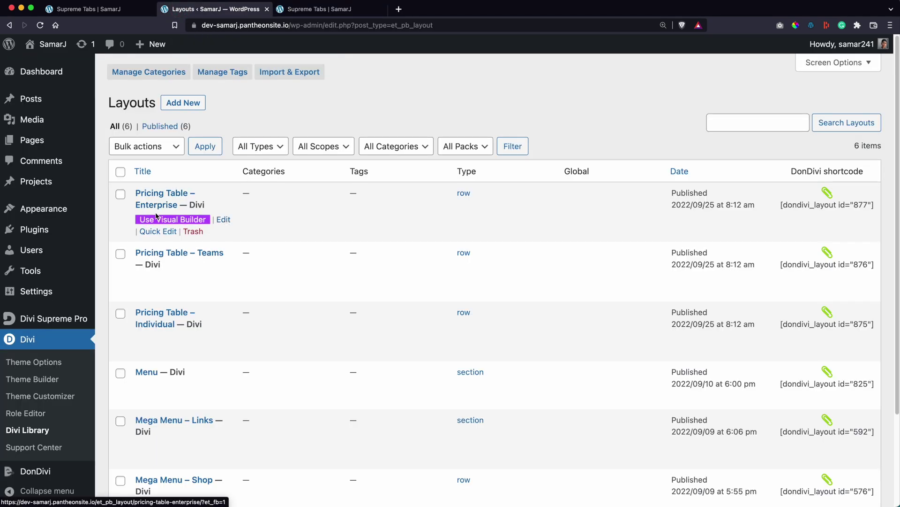
Open the Enterprise, Teams and Individual pricing layouts in the Visual Builder
{"action": "left_click", "coordinate": [157, 219], "text": "super"}
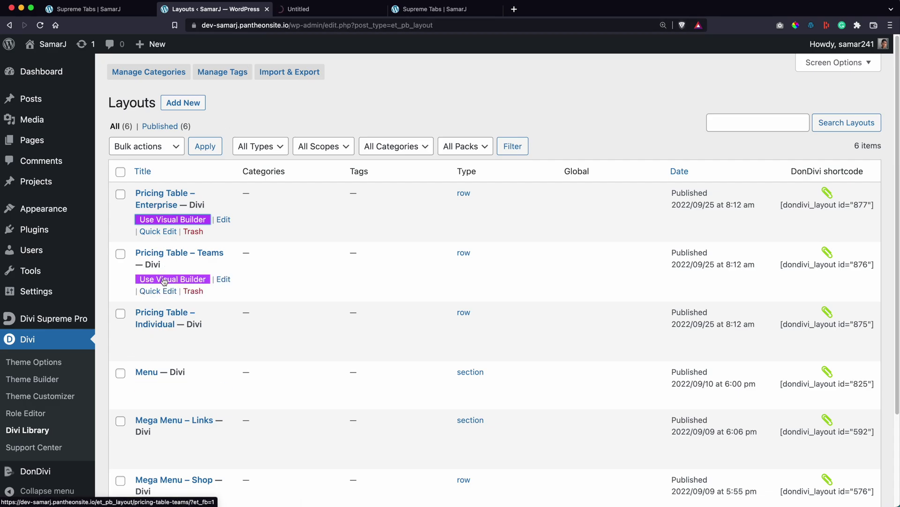
{"action": "left_click", "coordinate": [162, 279], "text": "super"}
{"action": "left_click", "coordinate": [164, 346], "text": "super"}
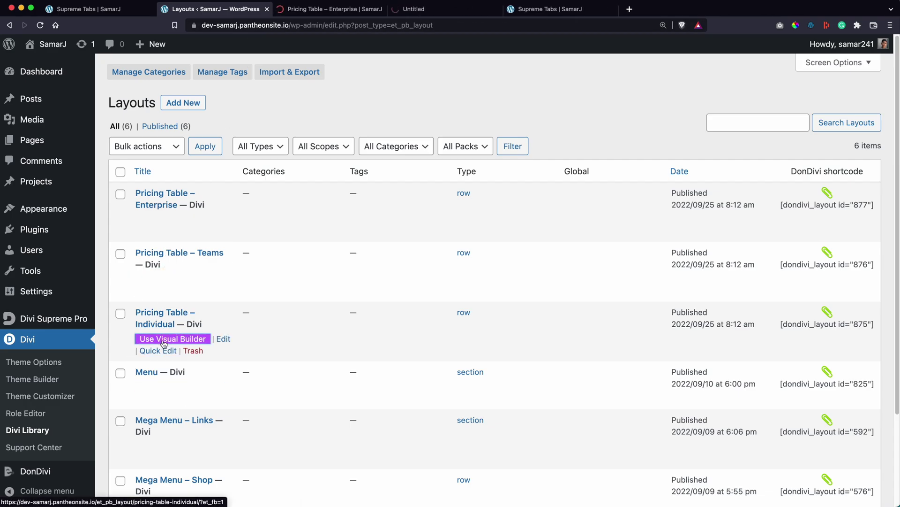
{"action": "left_click", "coordinate": [310, 9]}
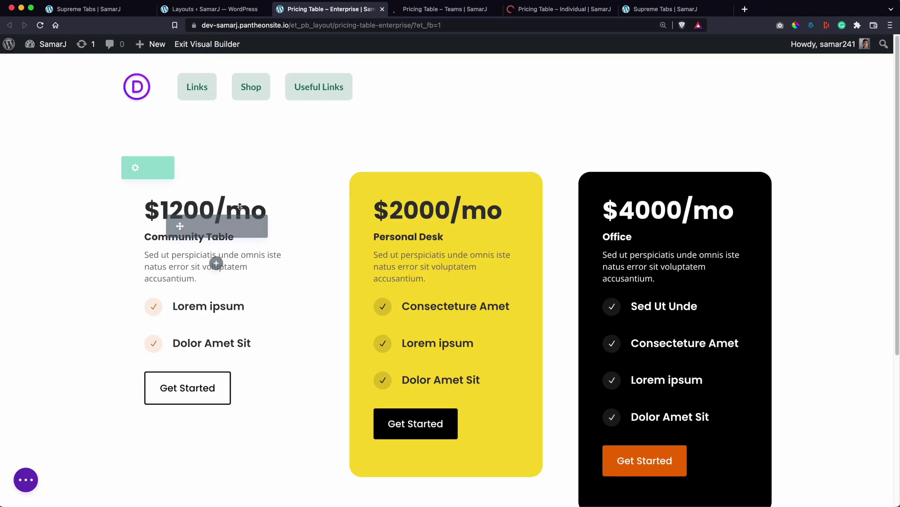
Set the Enterprise row's Width and Max Width to 100%
{"action": "left_click", "coordinate": [380, 165]}
{"action": "left_click", "coordinate": [739, 123]}
{"action": "left_click", "coordinate": [700, 178]}
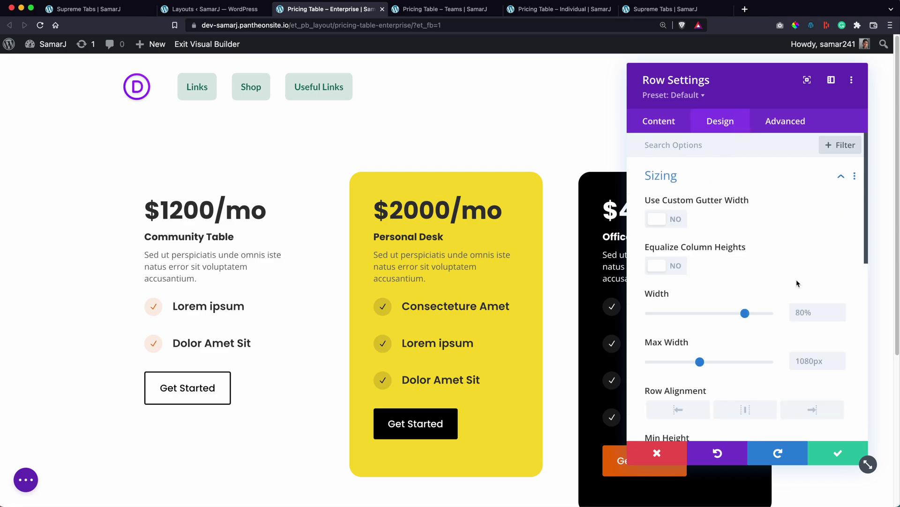
{"action": "type", "text": "100"}
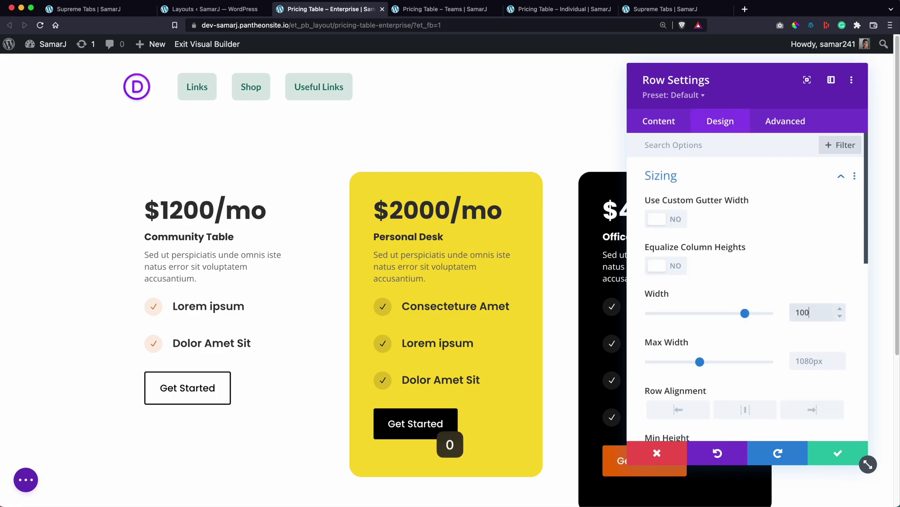
{"action": "type", "text": "%"}
{"action": "left_click", "coordinate": [819, 356]}
{"action": "type", "text": "1"}
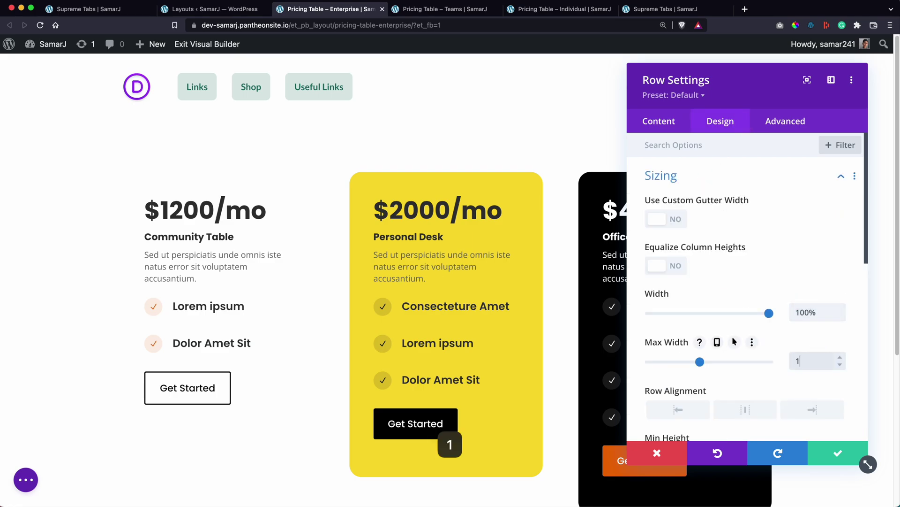
{"action": "type", "text": "00%"}
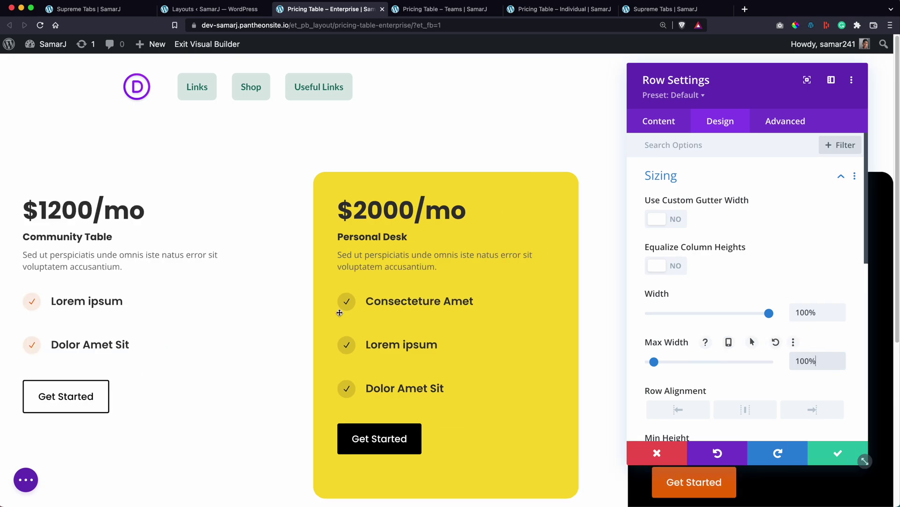
Copy the Enterprise row's sizing styles
{"action": "right_click", "coordinate": [665, 184]}
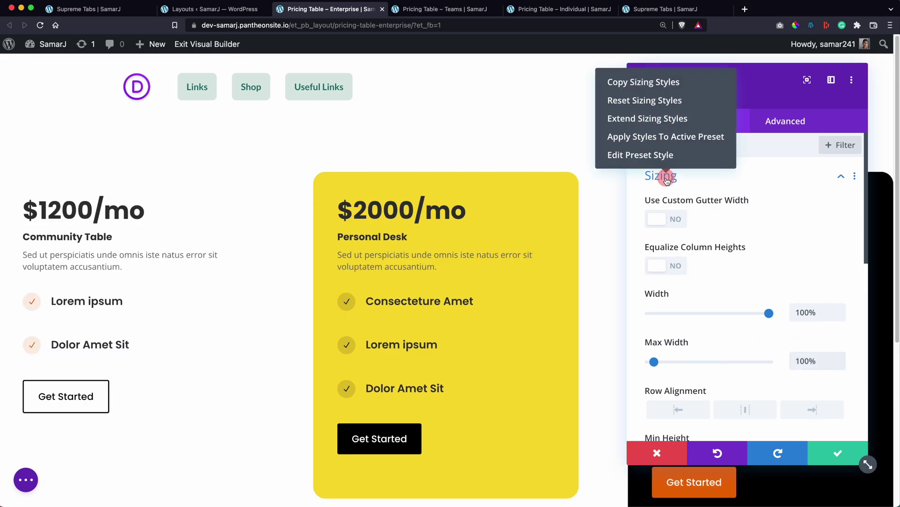
{"action": "left_click", "coordinate": [630, 87]}
{"action": "left_click", "coordinate": [419, 10]}
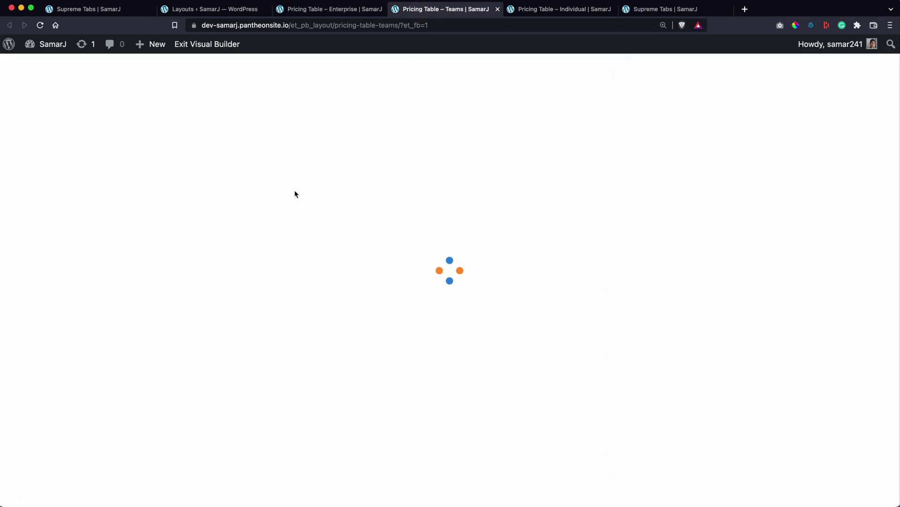
Paste the copied sizing styles onto the Teams pricing row
{"action": "left_click", "coordinate": [527, 14]}
{"action": "left_click", "coordinate": [474, 10]}
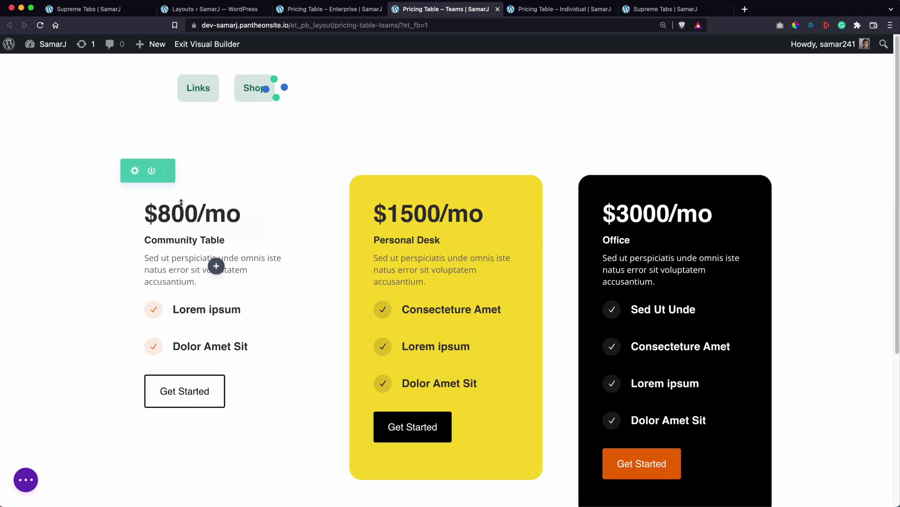
{"action": "right_click", "coordinate": [139, 162]}
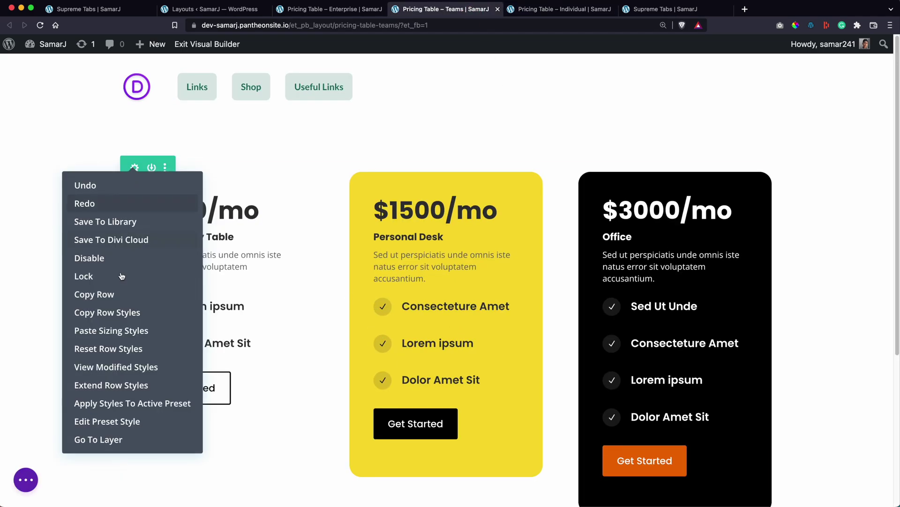
{"action": "left_click", "coordinate": [93, 331]}
Paste the sizing styles onto the Individual row and save that layout
{"action": "key", "text": "ctrl+Tab"}
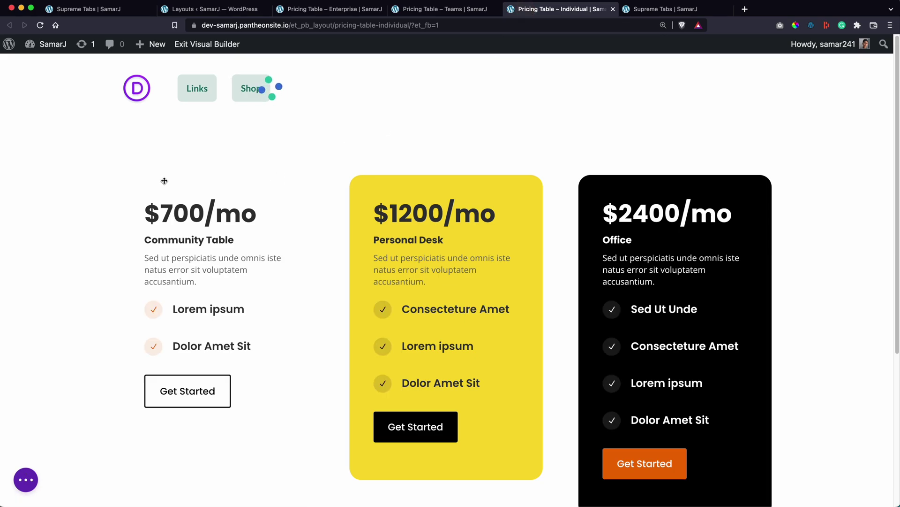
{"action": "right_click", "coordinate": [151, 167]}
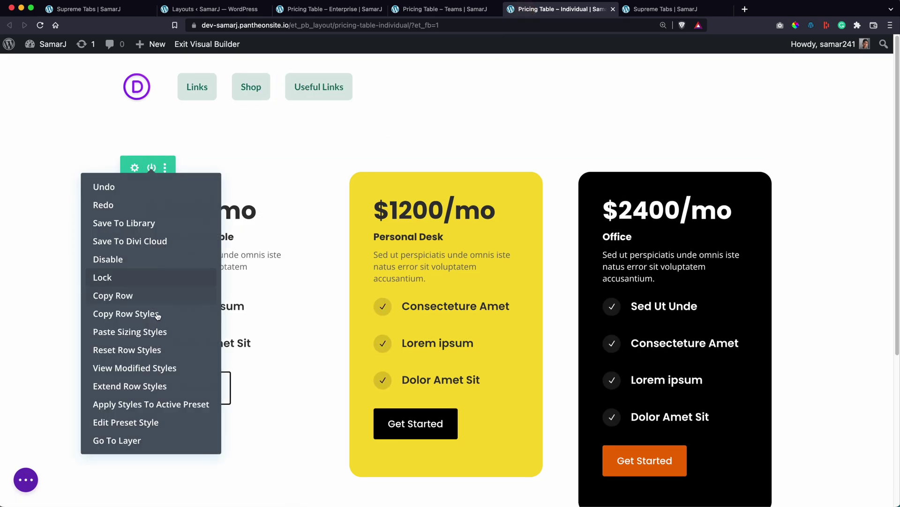
{"action": "left_click", "coordinate": [131, 333]}
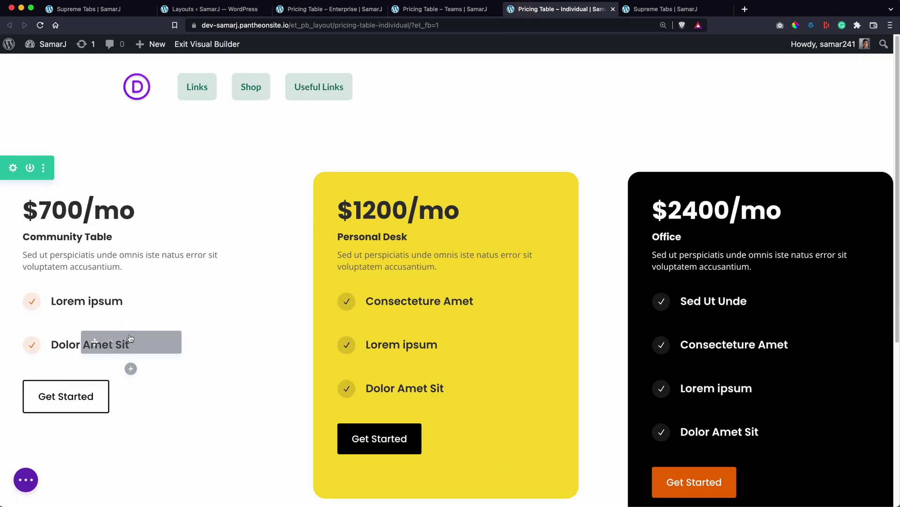
{"action": "left_click", "coordinate": [32, 474]}
{"action": "key", "text": "ctrl+s"}
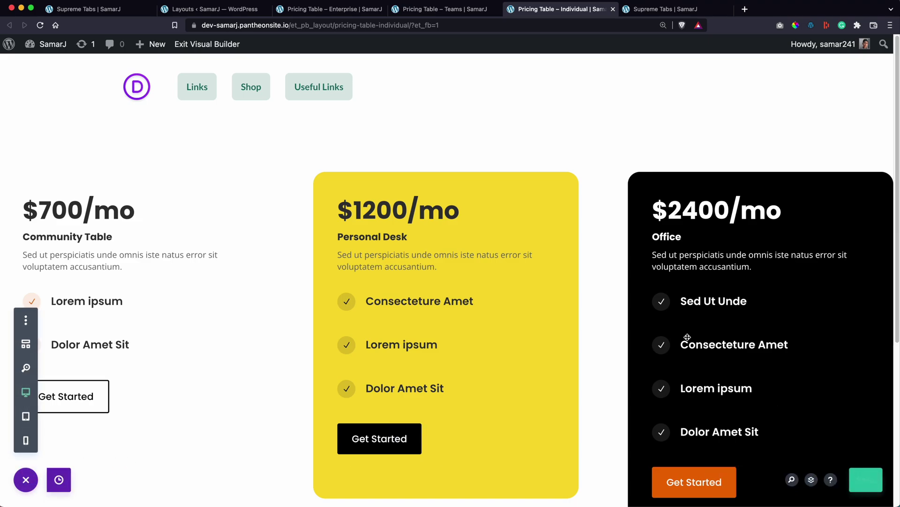
Save the Teams layout and go back to the live pricing page
{"action": "left_click", "coordinate": [406, 9]}
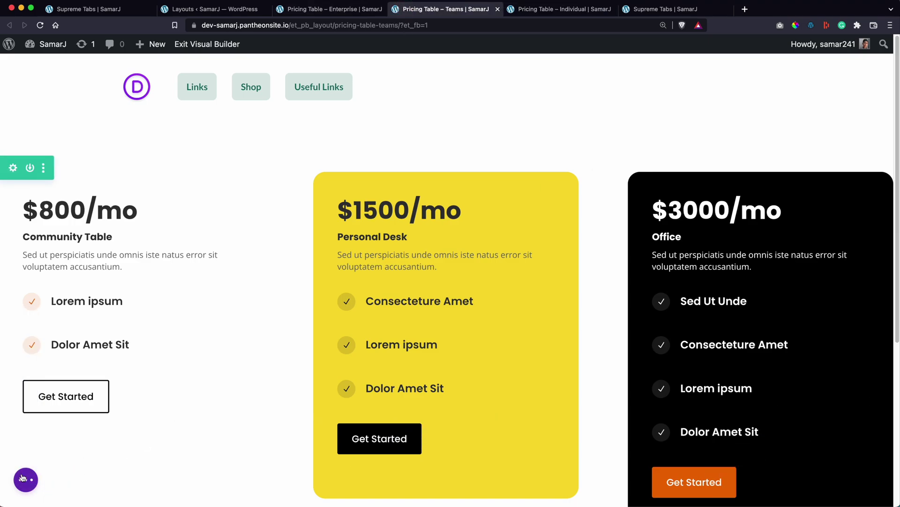
{"action": "mouse_move", "coordinate": [874, 480]}
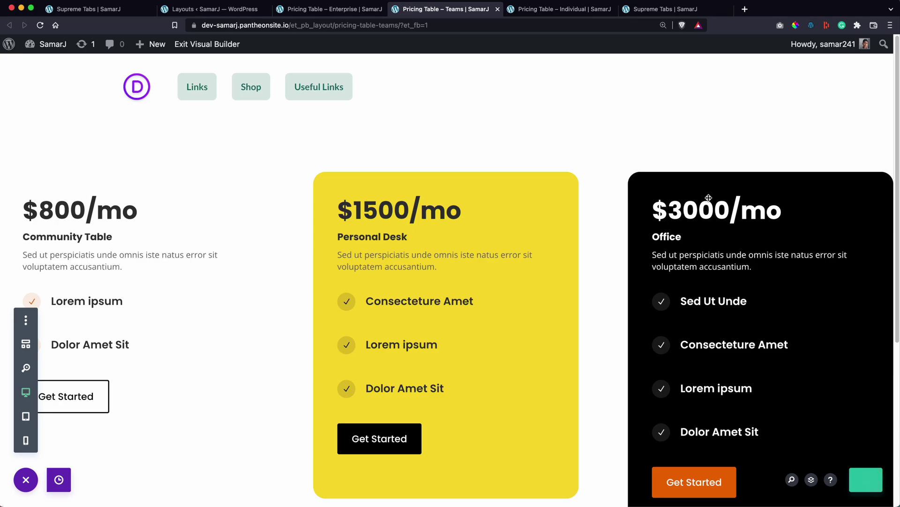
{"action": "key", "text": "super+s"}
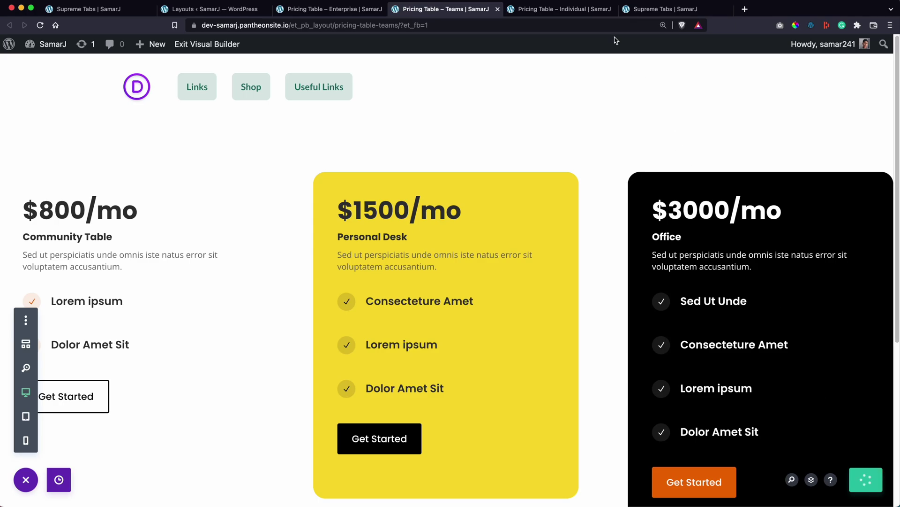
{"action": "left_click", "coordinate": [644, 17]}
Reload the live pricing page to pick up the updated layouts
{"action": "right_click", "coordinate": [182, 91]}
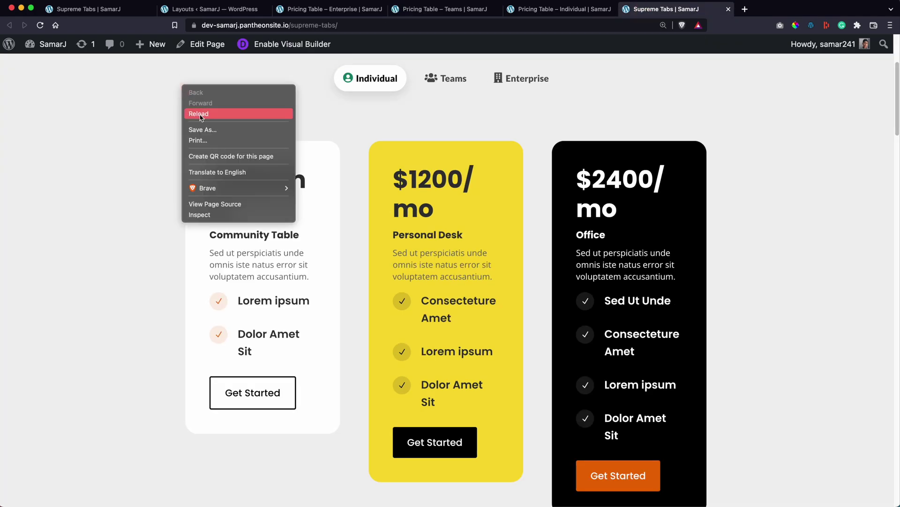
{"action": "left_click", "coordinate": [201, 115]}
{"action": "scroll", "coordinate": [728, 156], "scroll_direction": "up", "scroll_amount": 3}
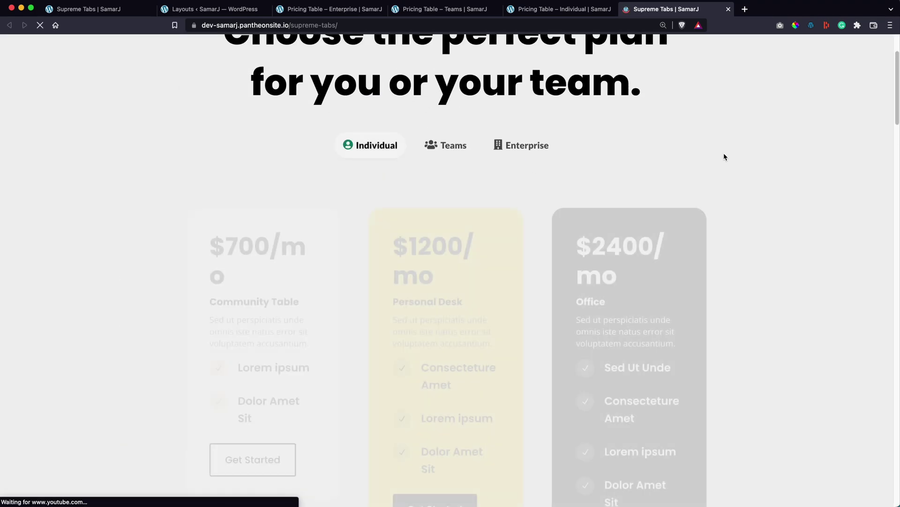
{"action": "key", "text": "ctrl+Tab"}
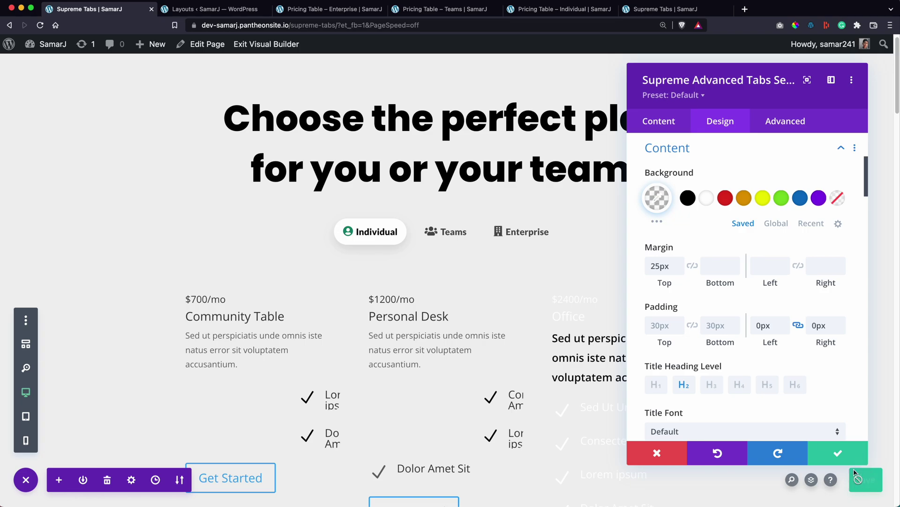
{"action": "left_click", "coordinate": [647, 10]}
{"action": "right_click", "coordinate": [158, 156]}
{"action": "left_click", "coordinate": [172, 177]}
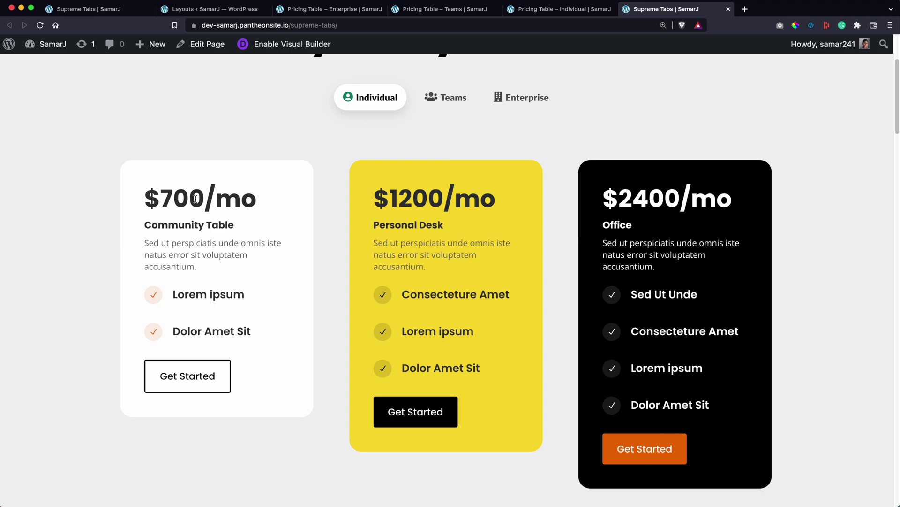
Cycle through the Teams, Enterprise and Individual pricing cards on the live page
{"action": "left_click", "coordinate": [445, 99]}
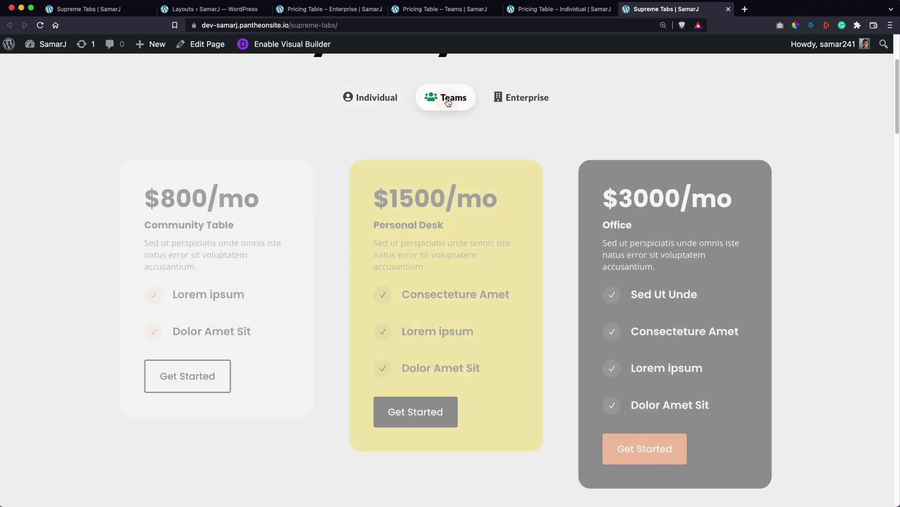
{"action": "left_click", "coordinate": [513, 99]}
{"action": "left_click", "coordinate": [362, 100]}
{"action": "left_click", "coordinate": [446, 97]}
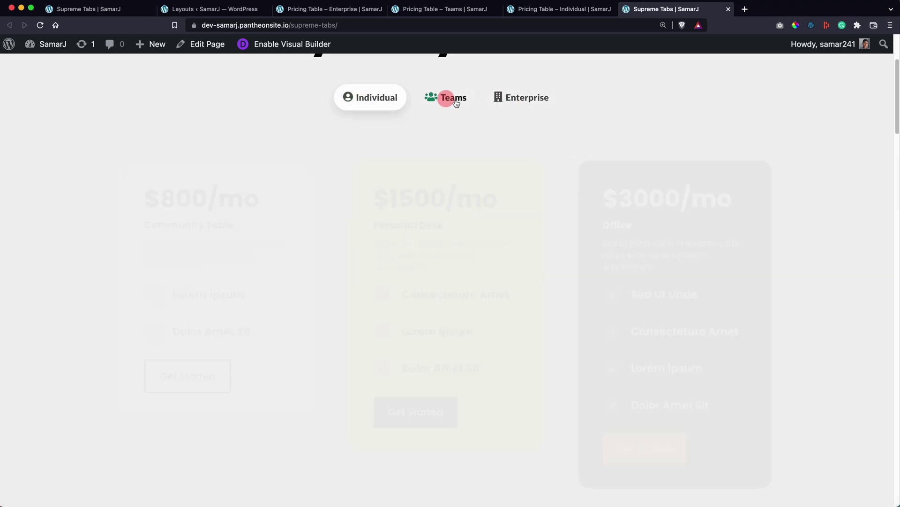
{"action": "left_click", "coordinate": [518, 99]}
Save the Enterprise pricing layout and the Supreme Tabs page in the builder
{"action": "left_click", "coordinate": [543, 10]}
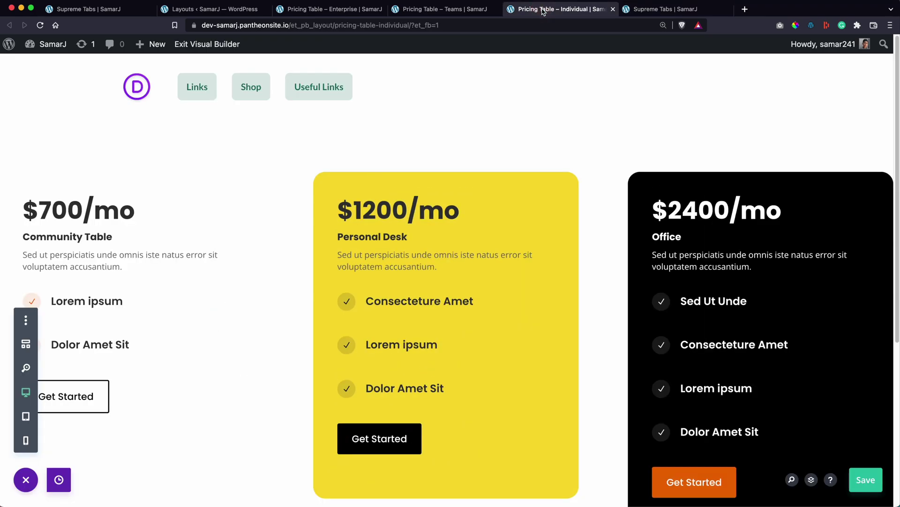
{"action": "left_click", "coordinate": [677, 6]}
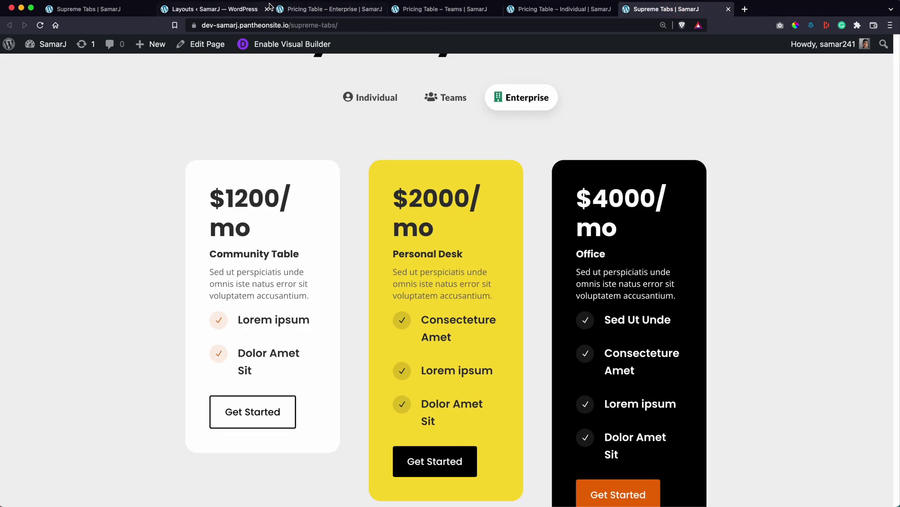
{"action": "left_click", "coordinate": [310, 9]}
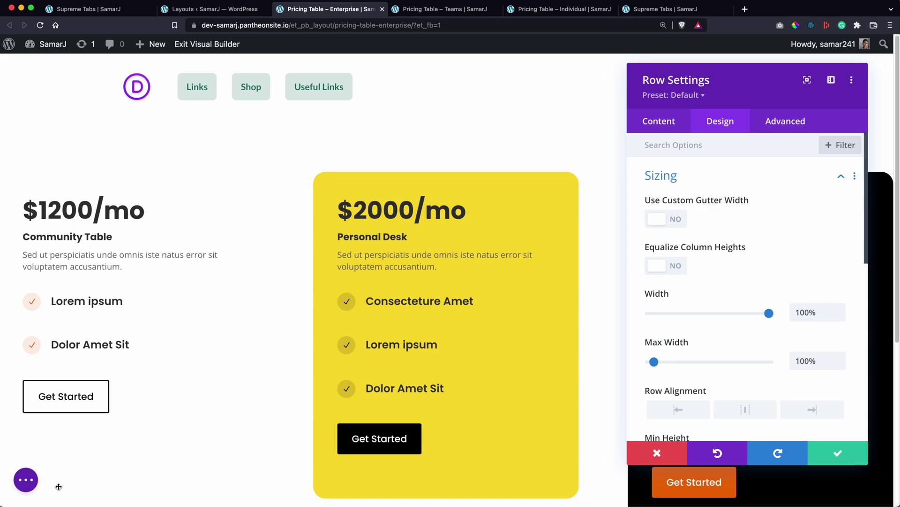
{"action": "left_click", "coordinate": [26, 480]}
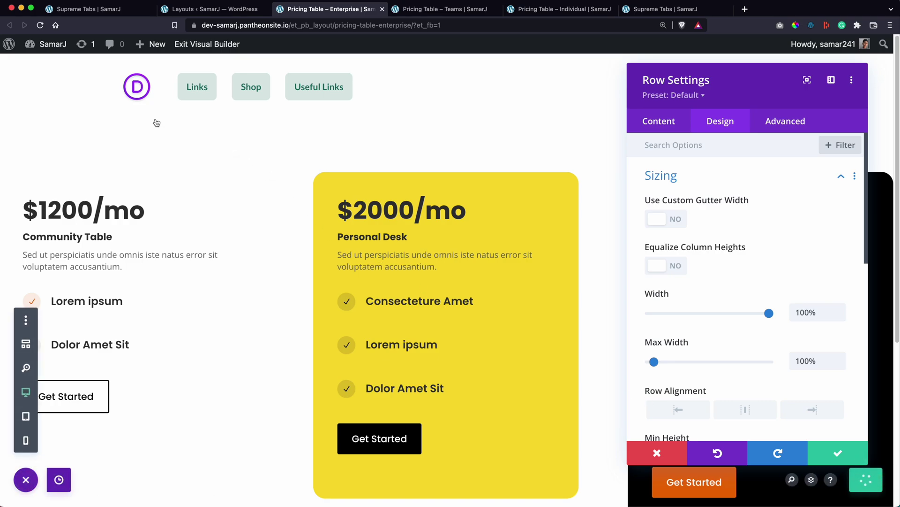
{"action": "left_click", "coordinate": [111, 17]}
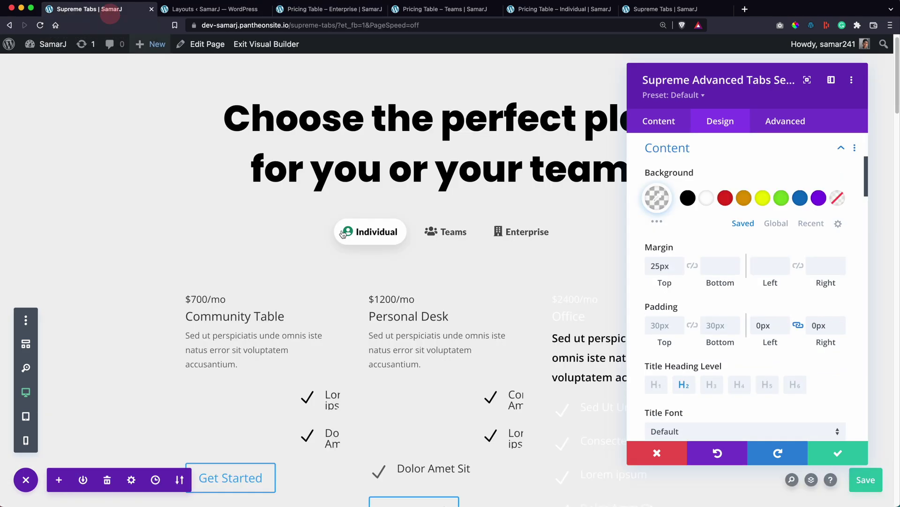
{"action": "left_click", "coordinate": [854, 474]}
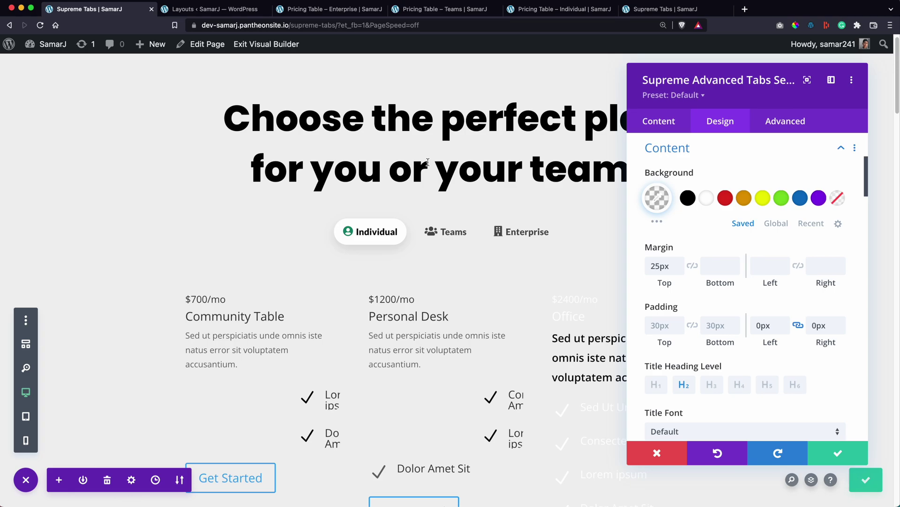
{"action": "left_click", "coordinate": [672, 10]}
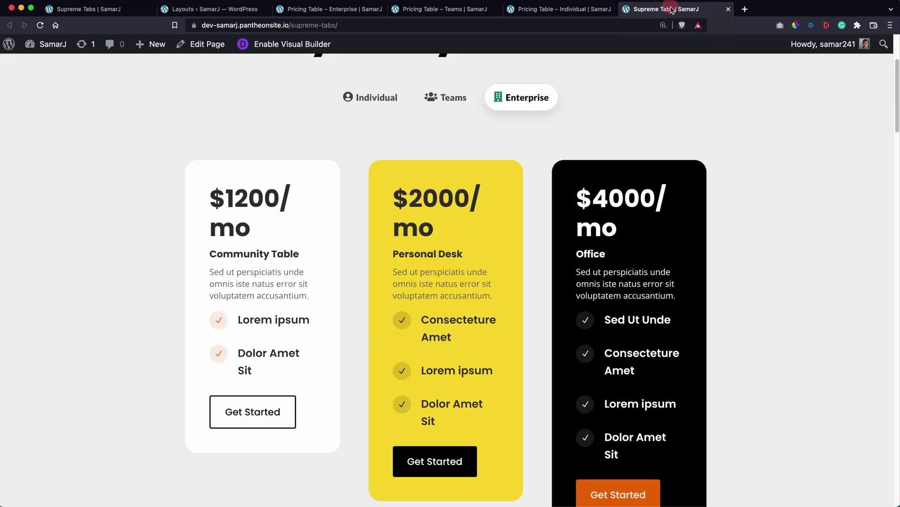
Reload the live page and cycle the Individual, Teams and Enterprise tabs to see the wider cards
{"action": "right_click", "coordinate": [186, 86]}
{"action": "left_click", "coordinate": [202, 107]}
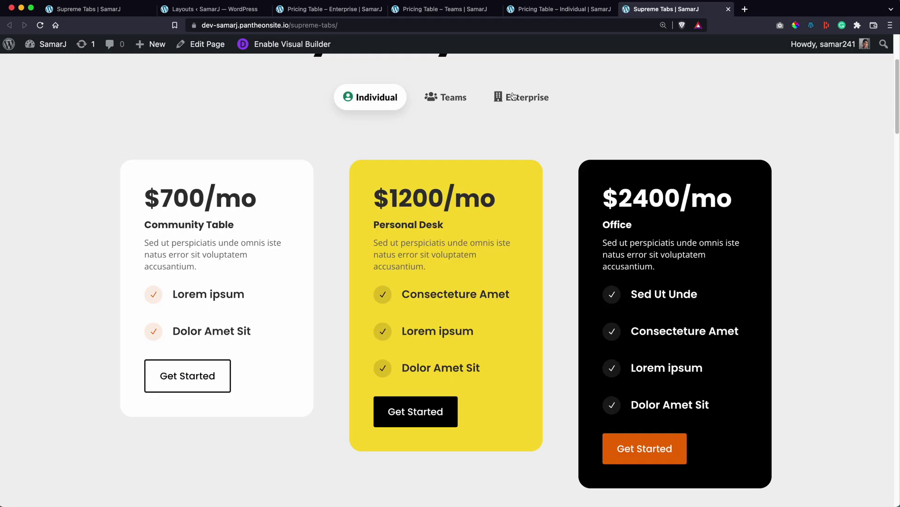
{"action": "left_click", "coordinate": [514, 94]}
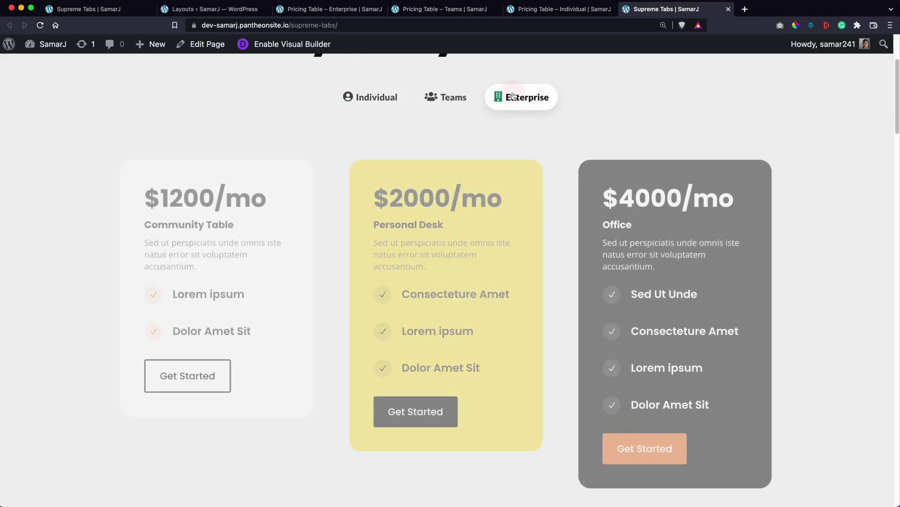
{"action": "left_click", "coordinate": [433, 97]}
{"action": "left_click", "coordinate": [368, 95]}
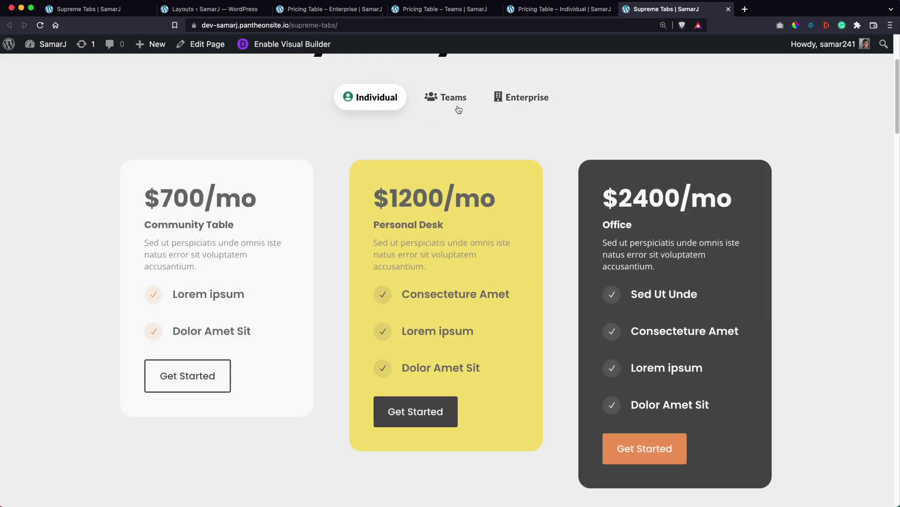
{"action": "left_click", "coordinate": [450, 99]}
{"action": "left_click", "coordinate": [515, 100]}
{"action": "left_click", "coordinate": [382, 98]}
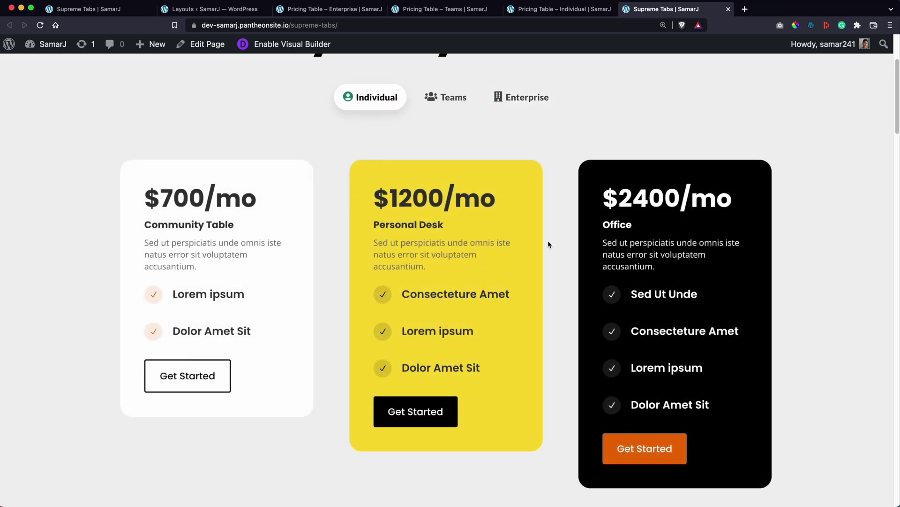
{"action": "left_click", "coordinate": [452, 109]}
{"action": "left_click", "coordinate": [520, 106]}
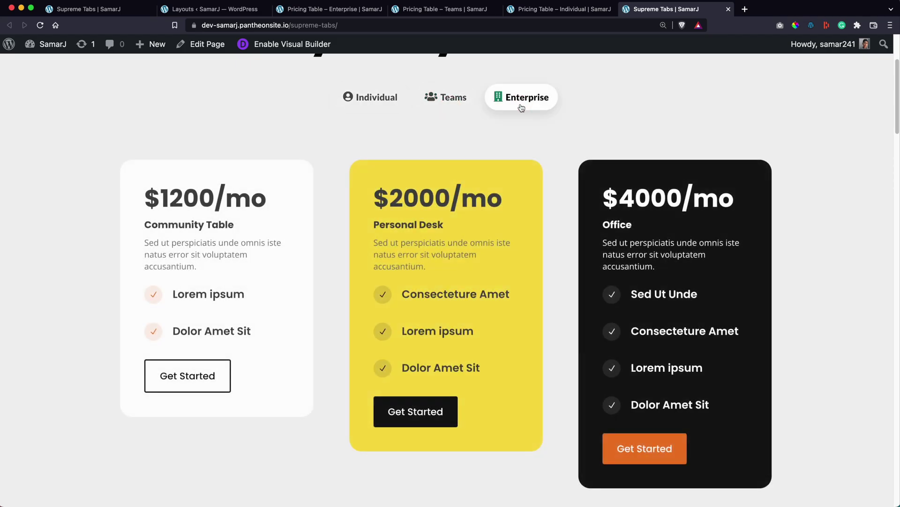
Inspect the pricing tabs and switch to a 400px-wide mobile responsive preview
{"action": "right_click", "coordinate": [143, 136]}
{"action": "left_click", "coordinate": [683, 221]}
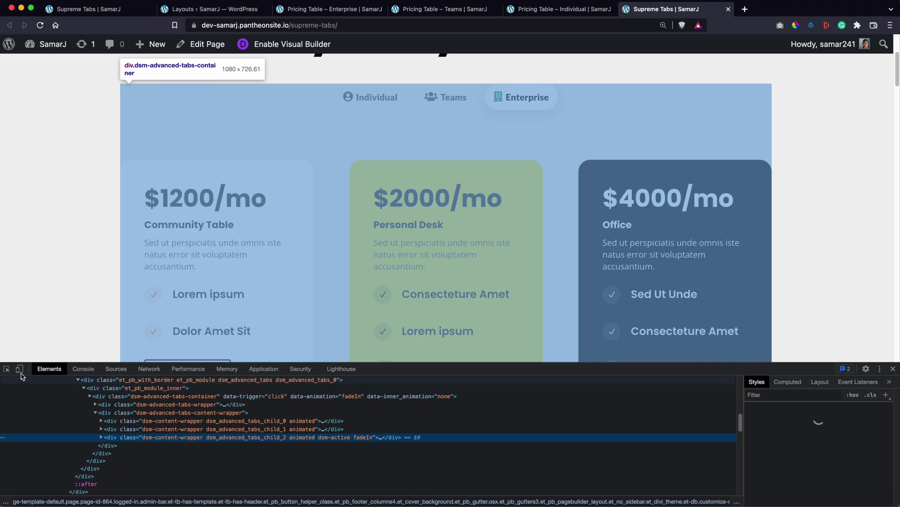
{"action": "left_click", "coordinate": [19, 368]}
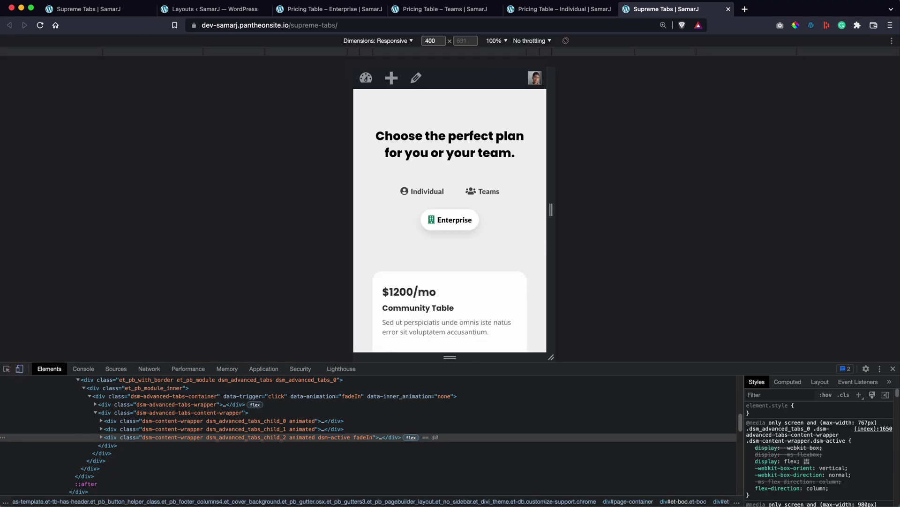
Dock DevTools to the right side and scroll through the responsive mobile preview
{"action": "left_click", "coordinate": [880, 368]}
{"action": "left_click", "coordinate": [887, 402]}
{"action": "scroll", "coordinate": [337, 302], "scroll_direction": "down", "scroll_amount": 5}
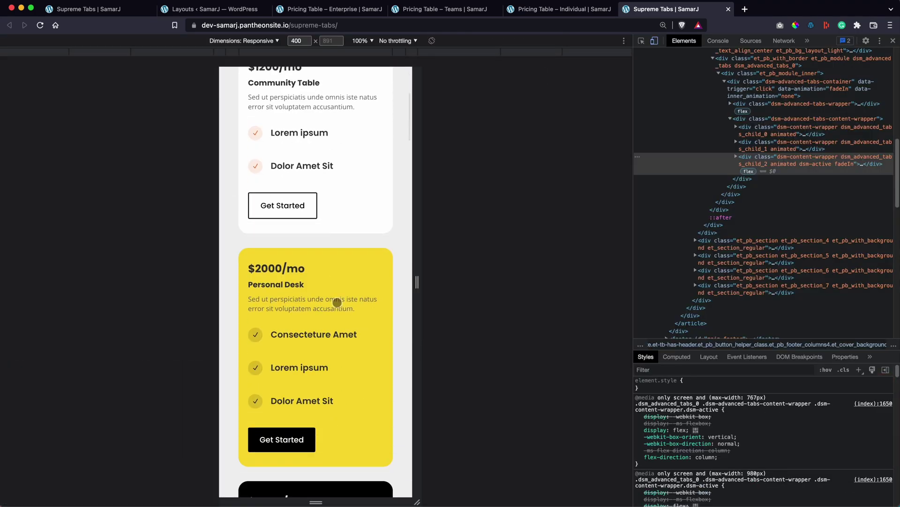
{"action": "scroll", "coordinate": [337, 305], "scroll_direction": "down", "scroll_amount": 10}
{"action": "scroll", "coordinate": [337, 307], "scroll_direction": "up", "scroll_amount": 15}
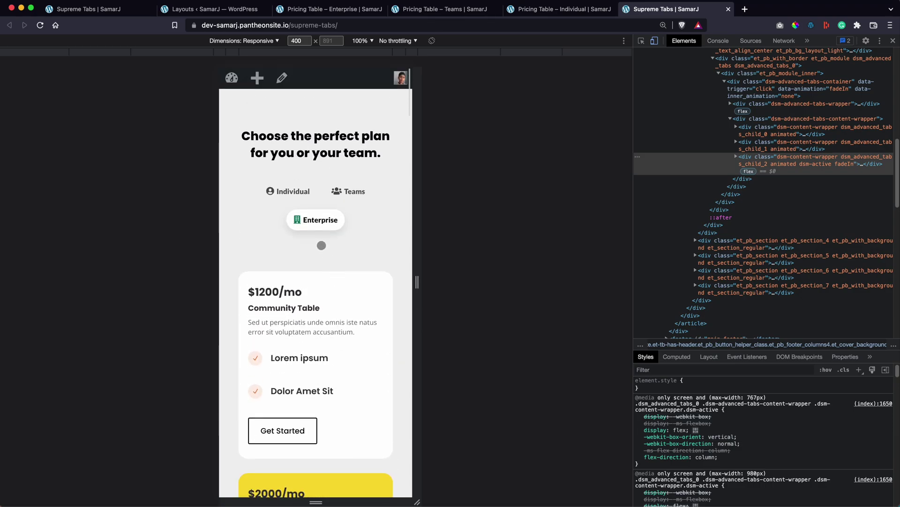
Cycle the Individual, Teams and Enterprise pricing tabs in the mobile preview, then close DevTools
{"action": "left_click", "coordinate": [282, 190]}
{"action": "left_click", "coordinate": [342, 192]}
{"action": "left_click", "coordinate": [316, 219]}
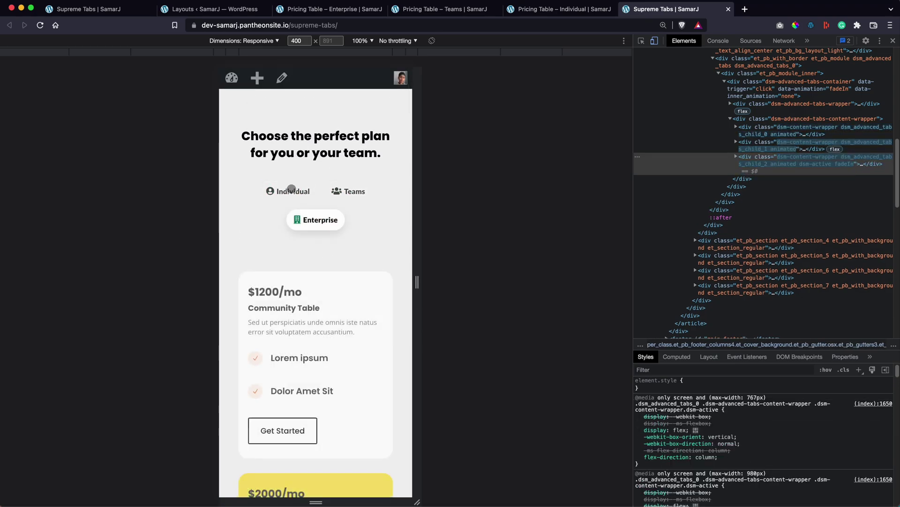
{"action": "left_click", "coordinate": [292, 189]}
{"action": "left_click", "coordinate": [346, 191]}
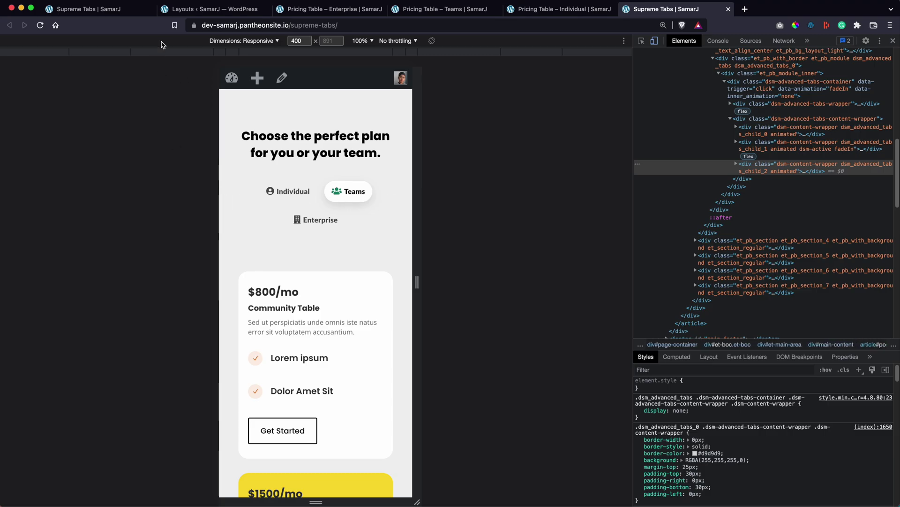
{"action": "key", "text": "super+alt+i"}
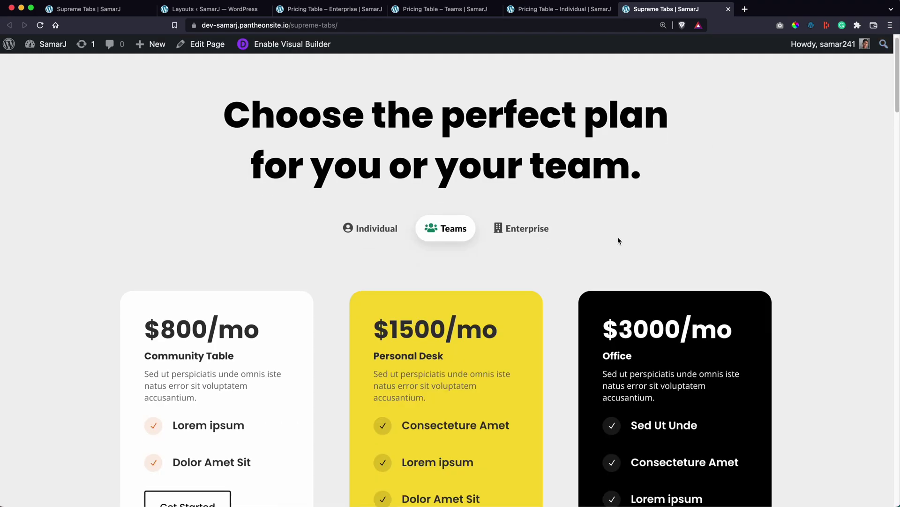
Switch the live pricing tabs from Individual to Enterprise to show the $1200/$2000/$4000 cards
{"action": "scroll", "coordinate": [516, 232], "scroll_direction": "down", "scroll_amount": 3}
{"action": "left_click", "coordinate": [355, 101]}
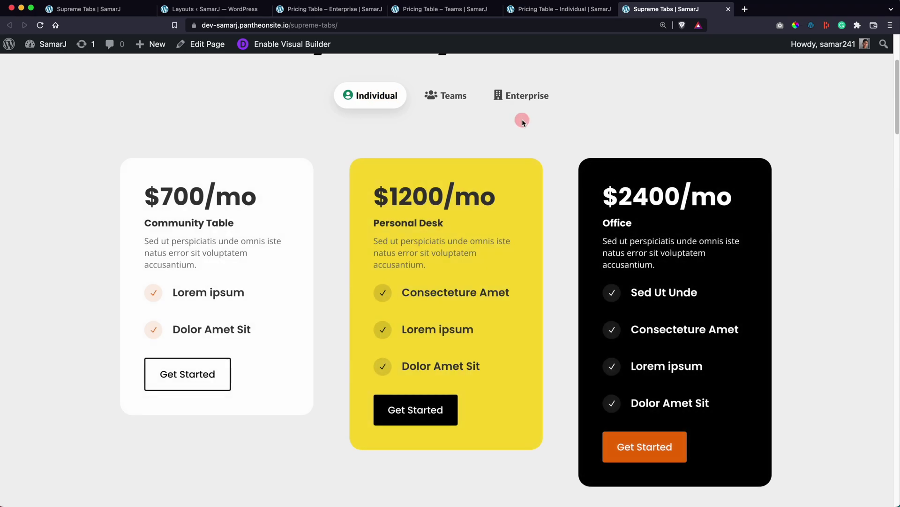
{"action": "left_click", "coordinate": [517, 110]}
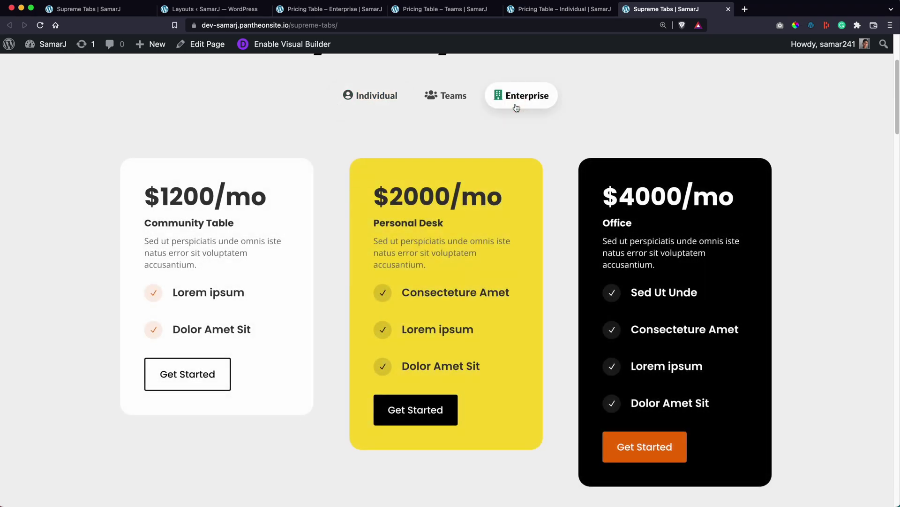